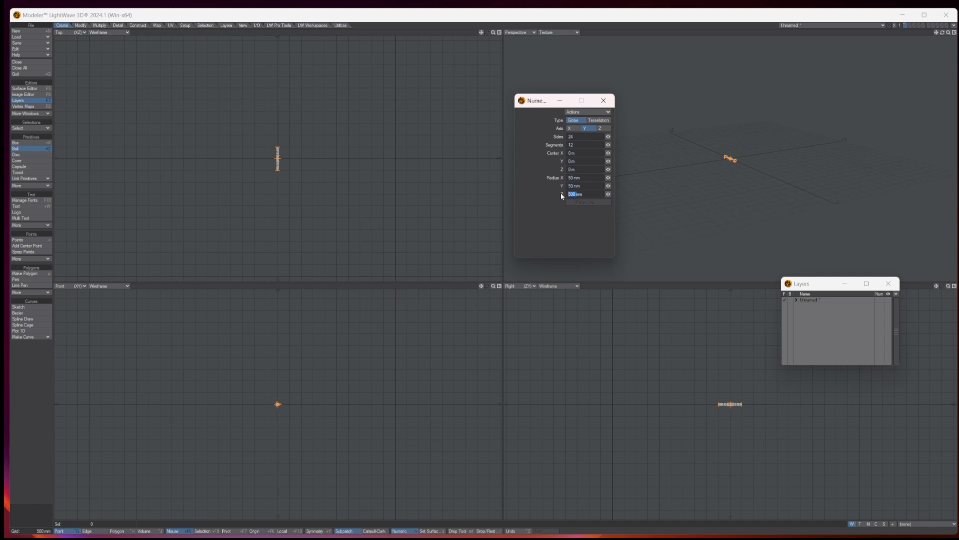
# - Set the ball's Z radius to 50 mm, finish the primitive and fit it in all views
pyautogui.write('50')
pyautogui.press('Return')
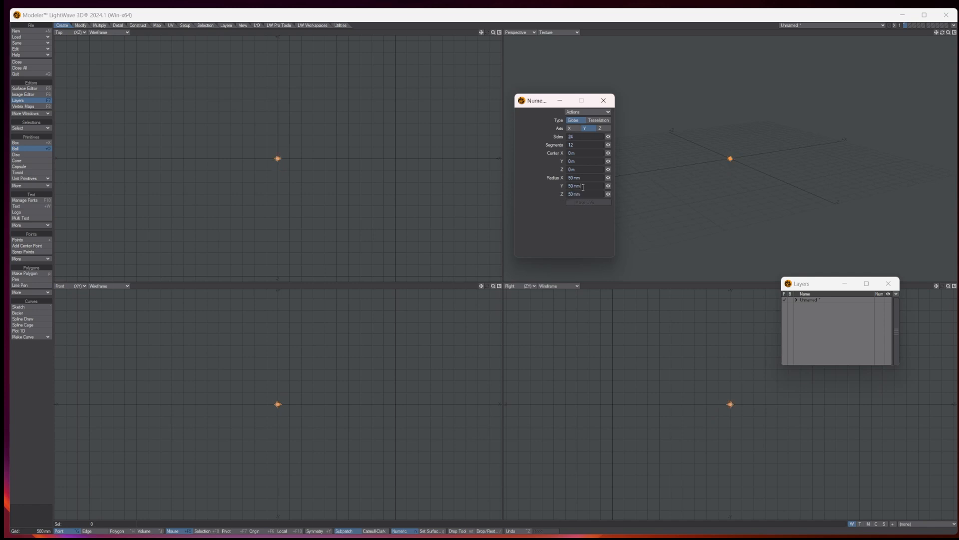
pyautogui.click(604, 101)
pyautogui.press('space')
pyautogui.press('a')
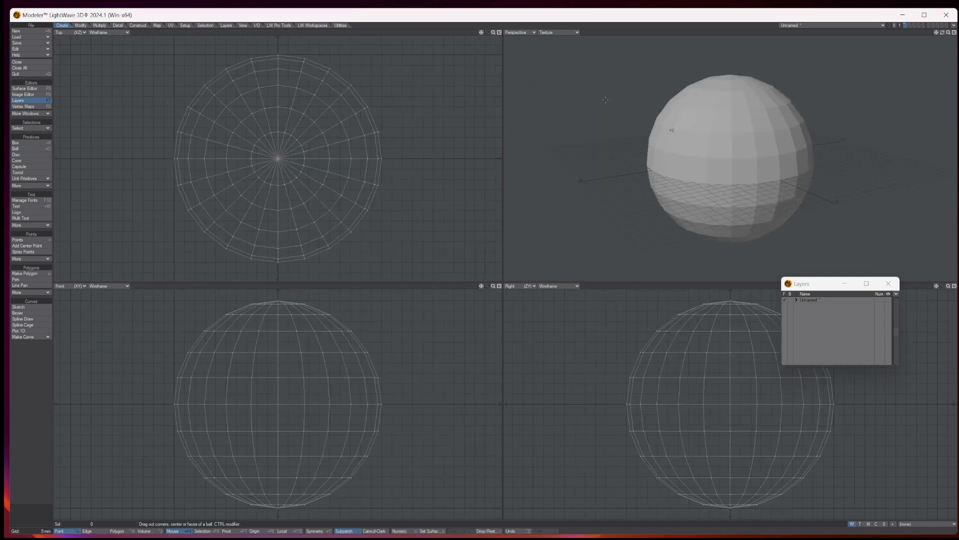
# - Display the perspective viewport as Textured Wire and turn it to face the front of the sphere
pyautogui.click(575, 32)
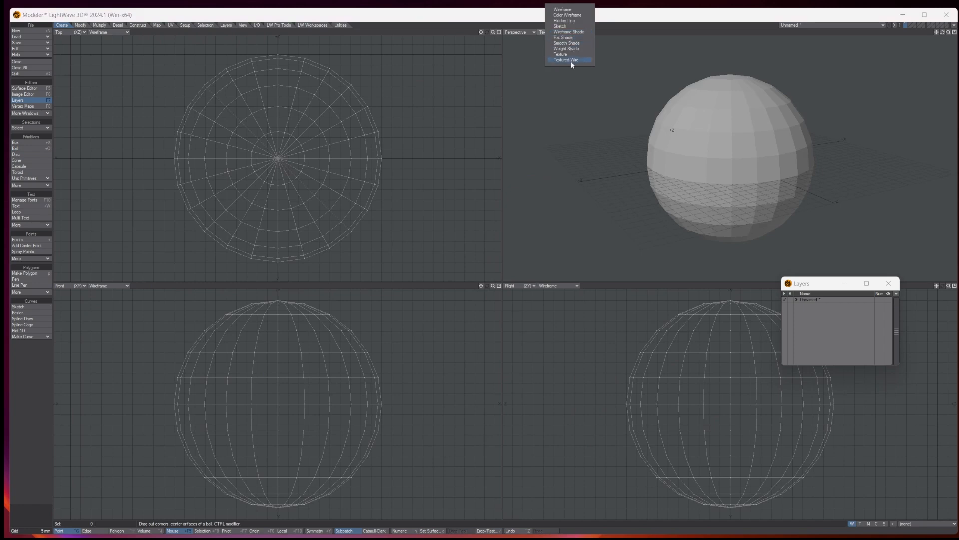
pyautogui.click(580, 38)
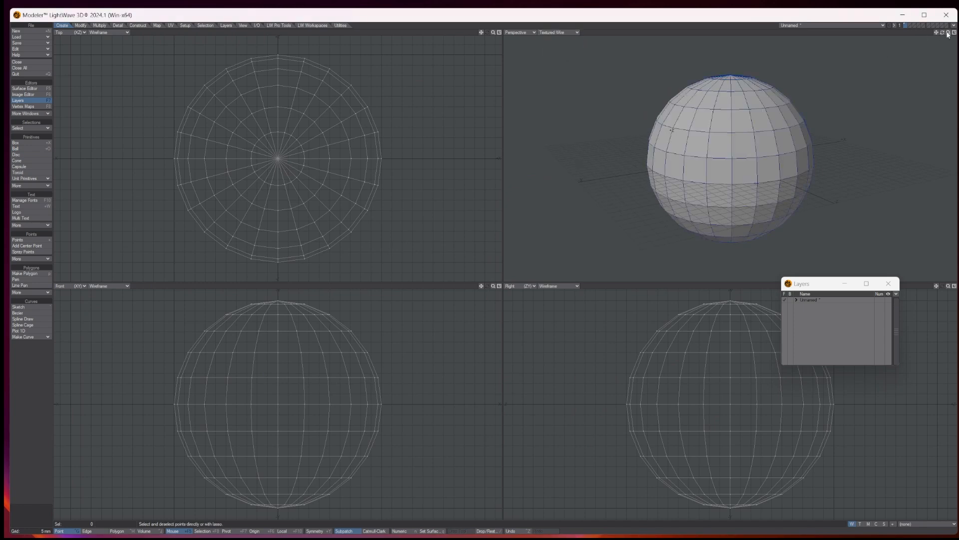
pyautogui.moveTo(943, 33); pyautogui.dragTo(943, 36)
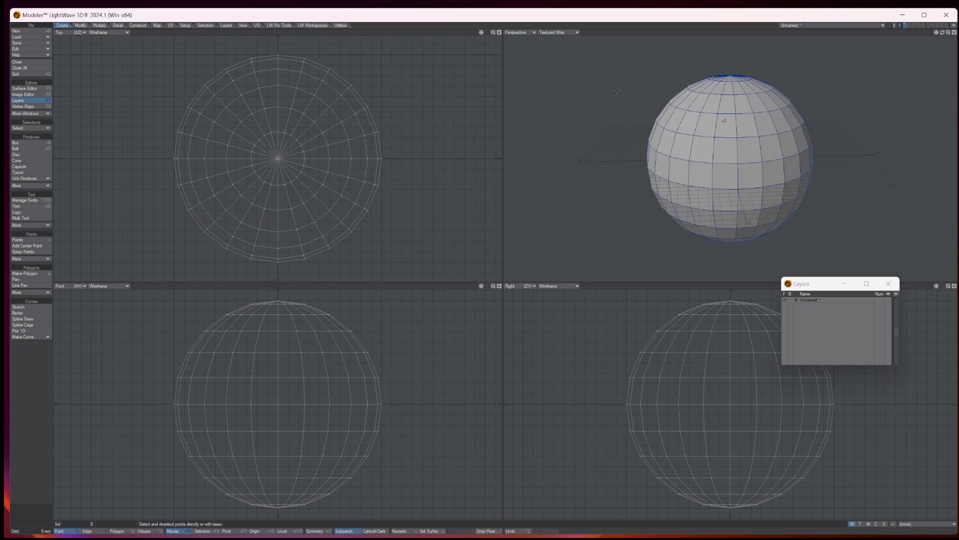
# - Create a spherical UV map named Planet on the Y axis for the sphere, with Live Update enabled
pyautogui.click(171, 26)
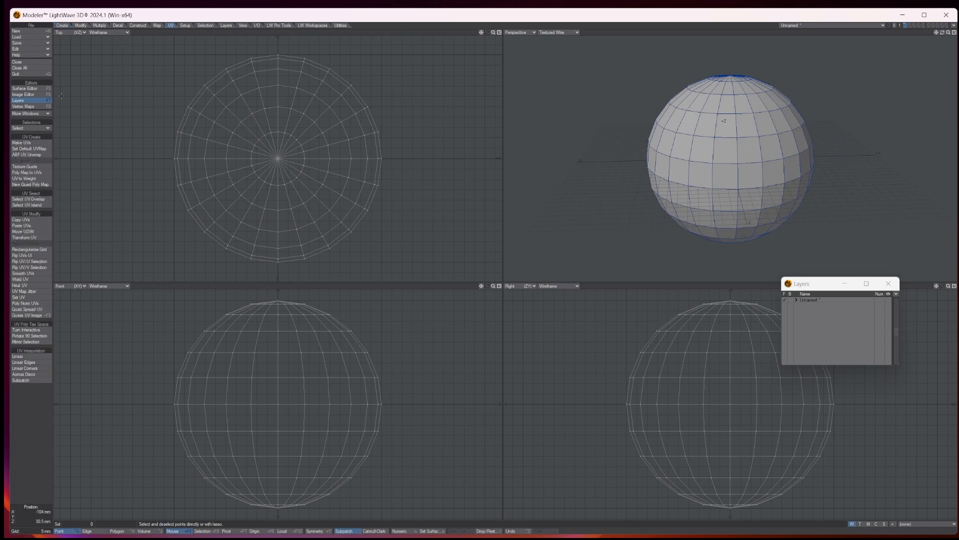
pyautogui.click(32, 143)
pyautogui.write('Planet')
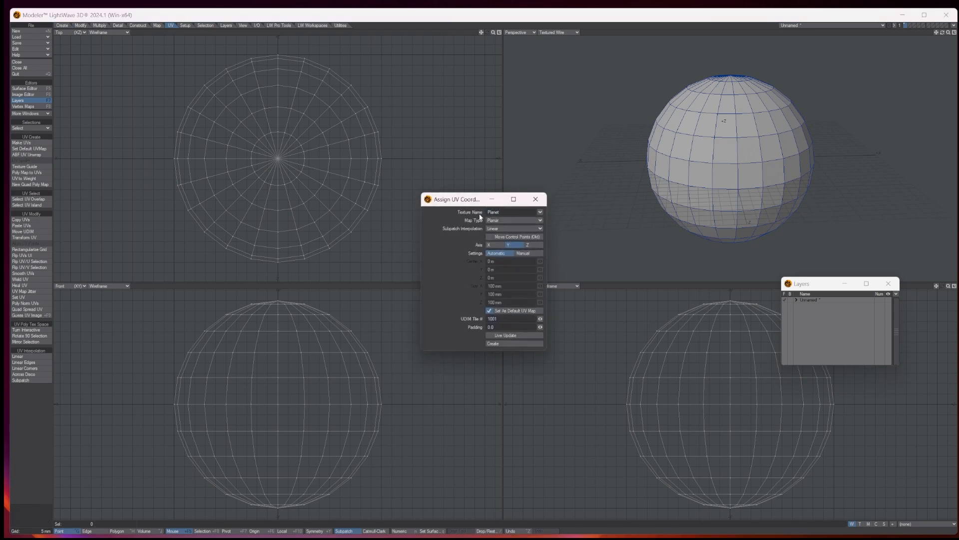
pyautogui.click(488, 221)
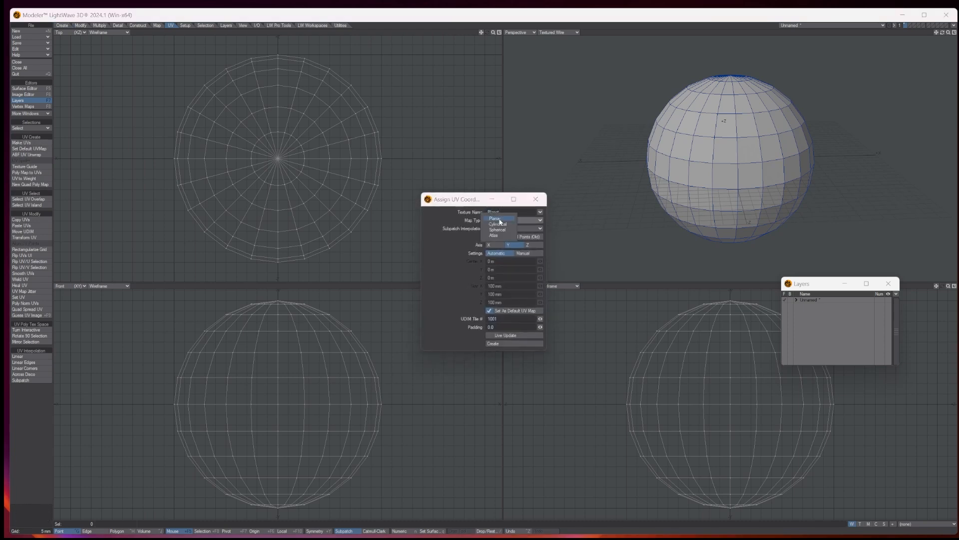
pyautogui.click(498, 230)
pyautogui.click(503, 346)
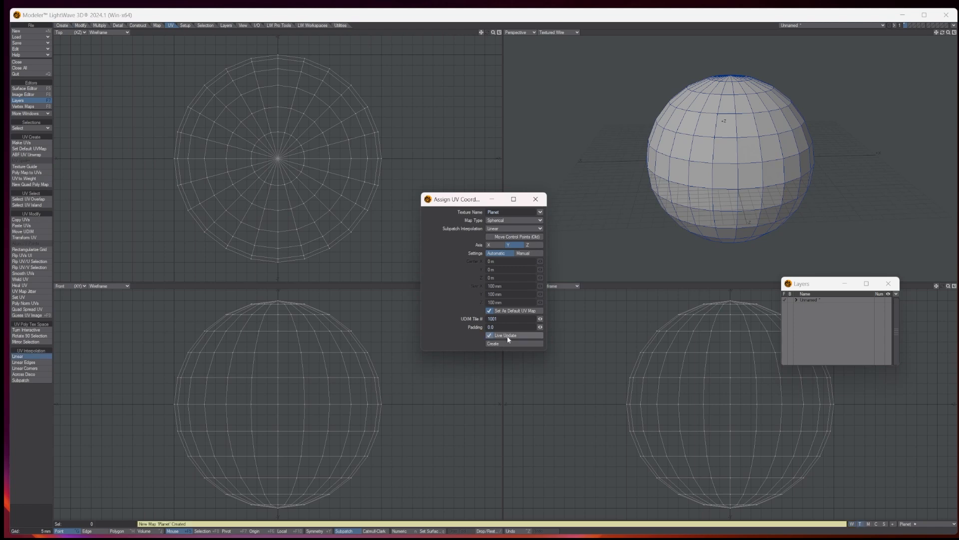
pyautogui.click(507, 336)
# - Change the Top viewport to UV Texture, close the UV assignment dialog and fit the UV layout in view
pyautogui.click(75, 32)
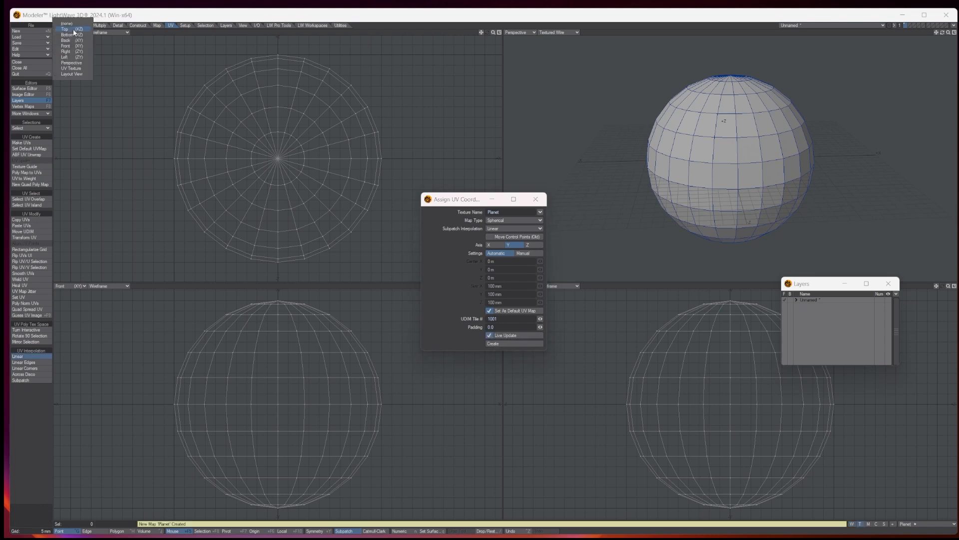
pyautogui.click(71, 69)
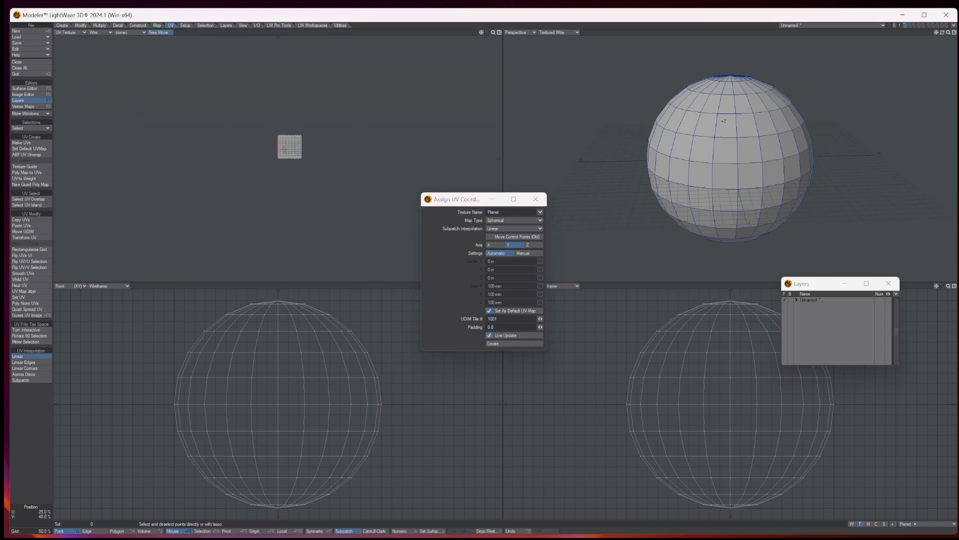
pyautogui.click(506, 342)
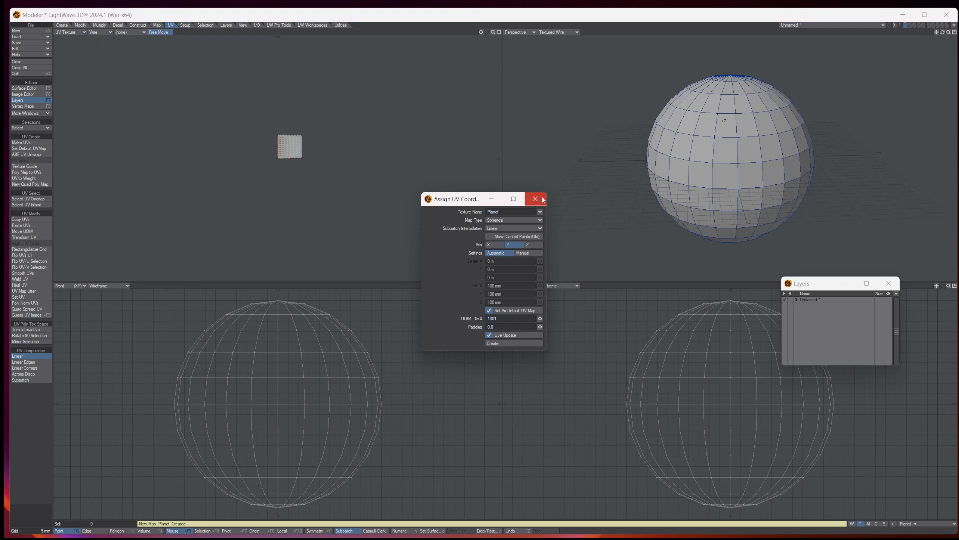
pyautogui.click(543, 200)
pyautogui.press('a')
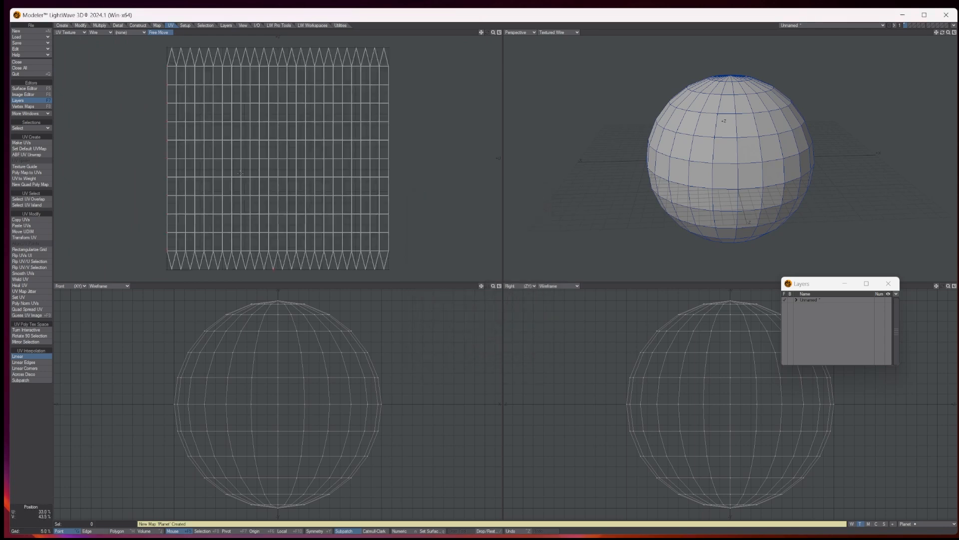
# - Examine in polygon mode how polygons selected on the sphere's front correspond to the UV layout, then clear the selection
pyautogui.hotkey('ctrl', 'h')
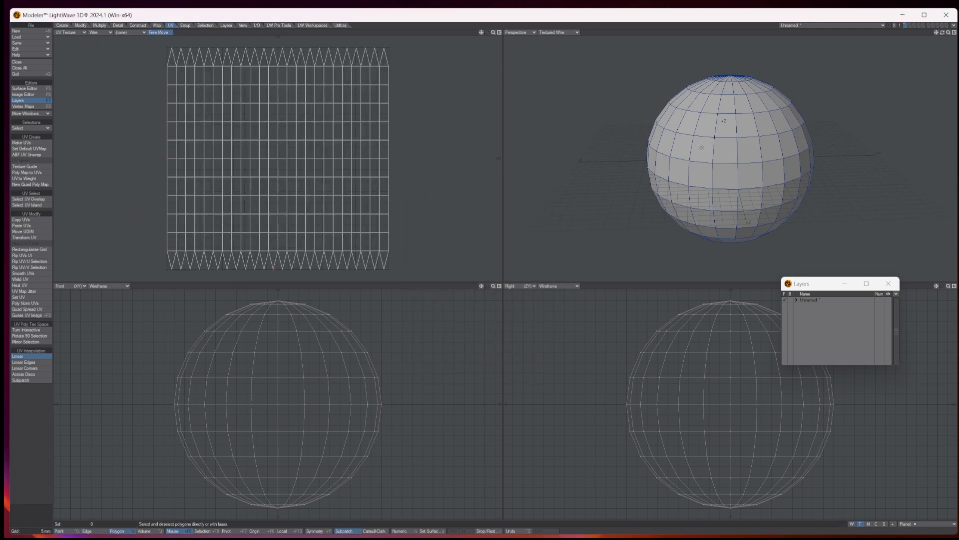
pyautogui.moveTo(702, 146); pyautogui.dragTo(763, 151)
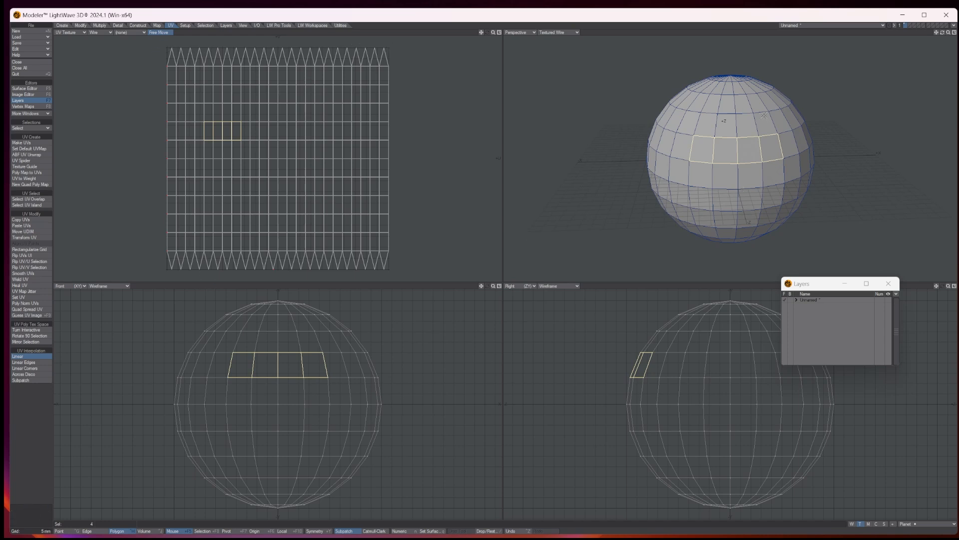
pyautogui.moveTo(772, 148); pyautogui.dragTo(701, 152)
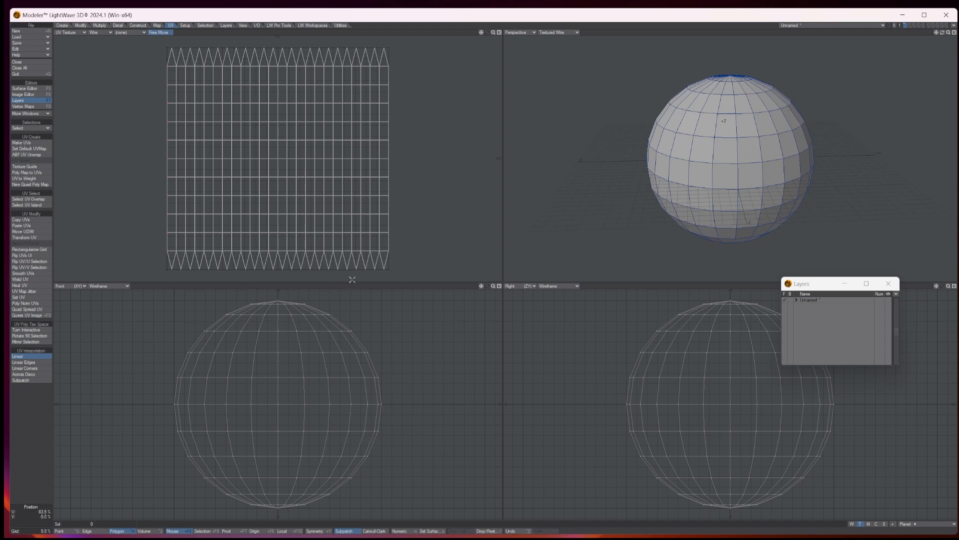
pyautogui.moveTo(765, 129)
pyautogui.mouseDown()
pyautogui.moveTo(729, 125)
pyautogui.moveTo(709, 165)
pyautogui.moveTo(750, 200)
pyautogui.moveTo(722, 128)
pyautogui.moveTo(701, 199)
pyautogui.moveTo(787, 213)
pyautogui.moveTo(791, 203)
pyautogui.moveTo(786, 215)
pyautogui.mouseUp()
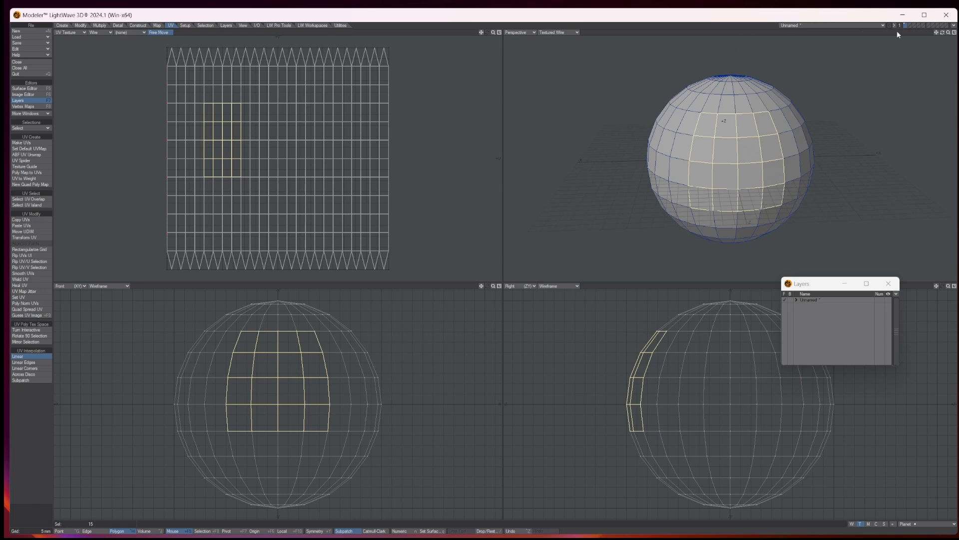
pyautogui.moveTo(943, 32); pyautogui.dragTo(919, 35)
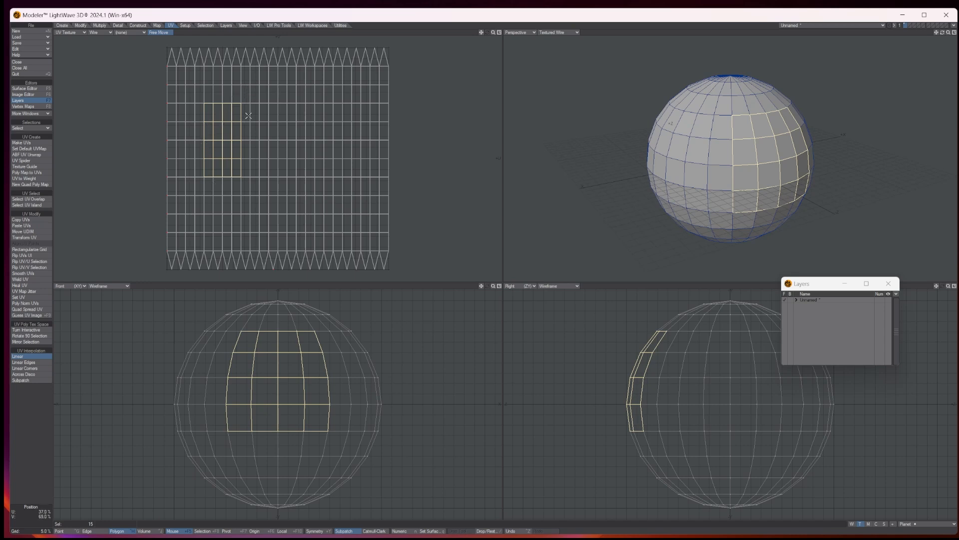
pyautogui.moveTo(248, 116); pyautogui.dragTo(249, 165)
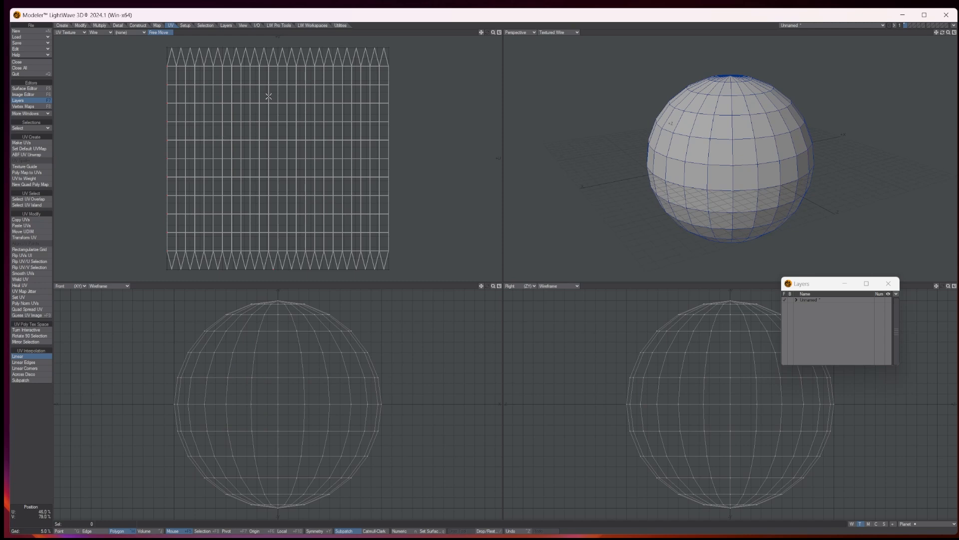
# - Assign a new surface named Planet to the whole sphere
pyautogui.write('q')
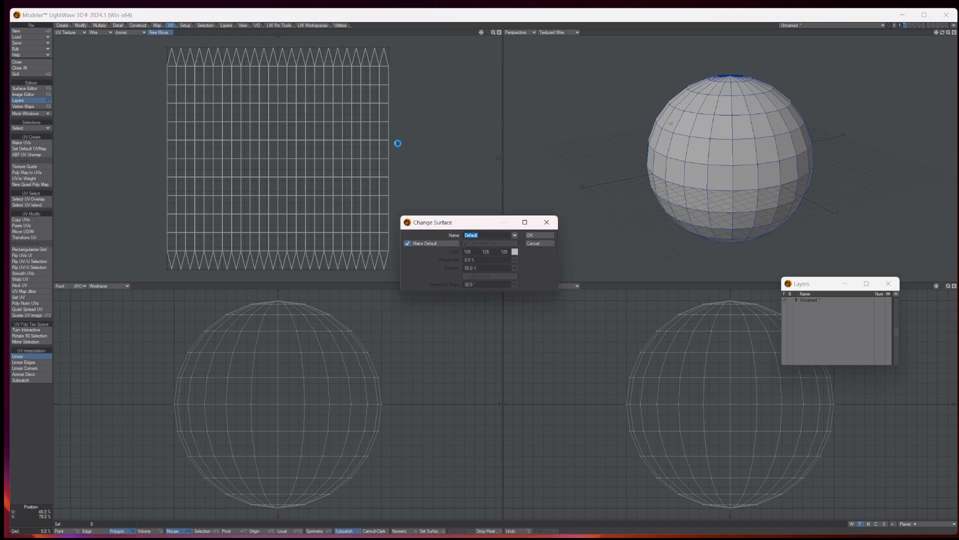
pyautogui.write('Planet')
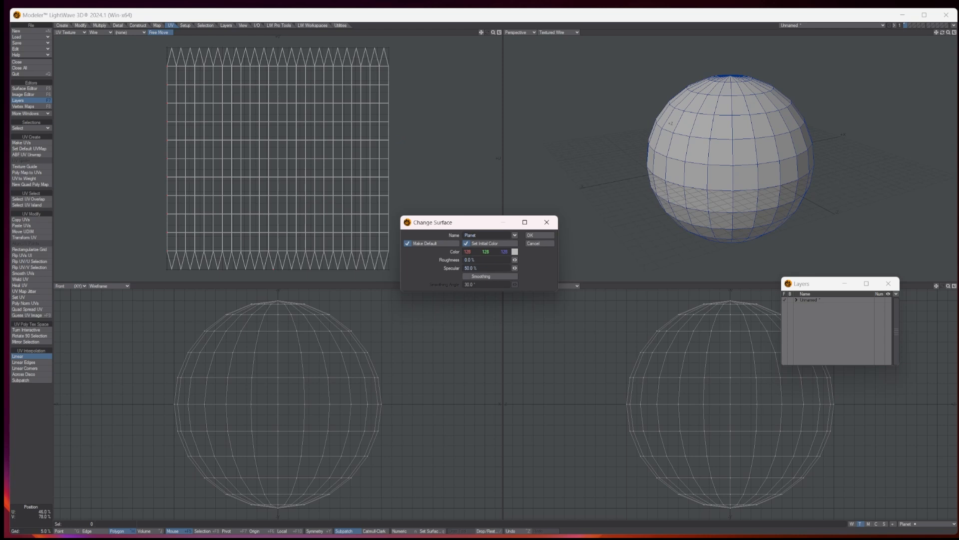
pyautogui.click(540, 234)
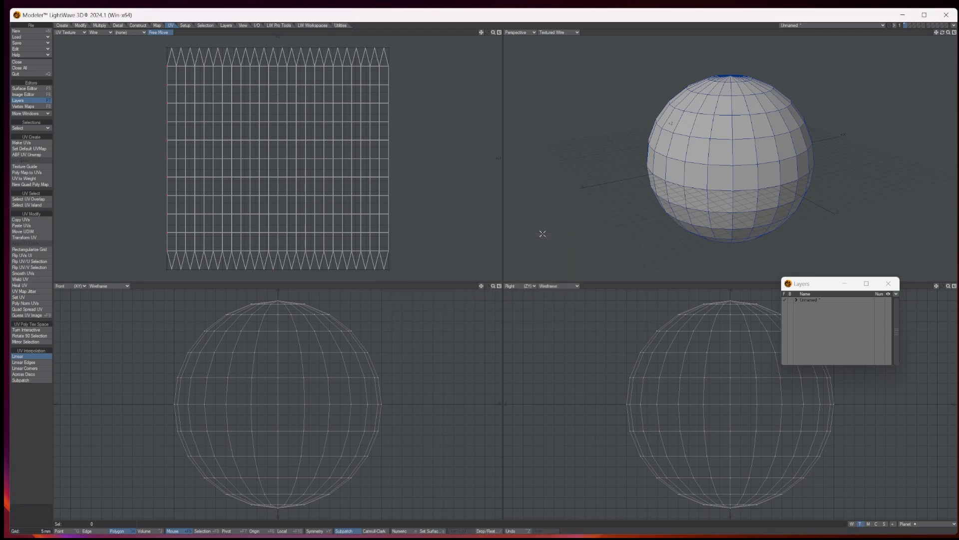
# - Load the 2k_earth_daymap image into the Image Editor and close the editor
pyautogui.click(28, 93)
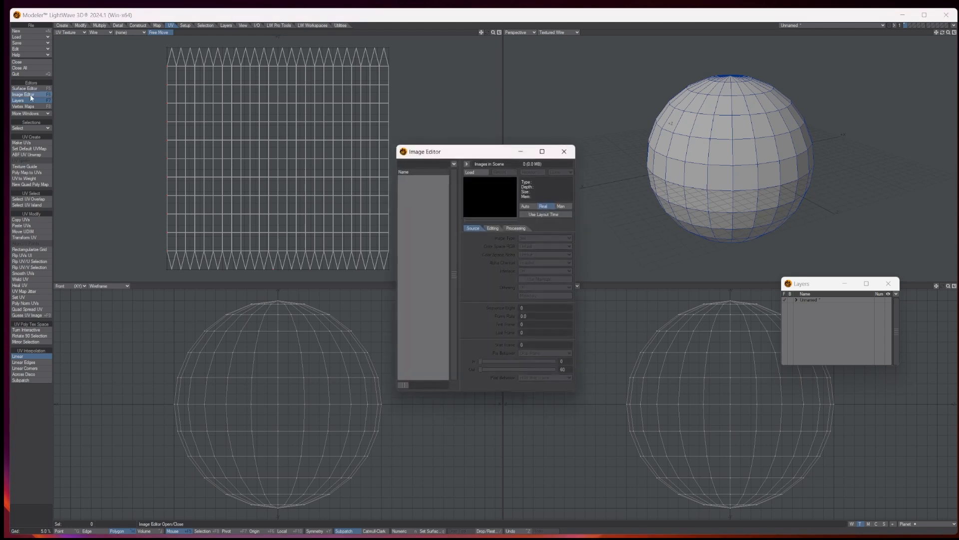
pyautogui.click(477, 172)
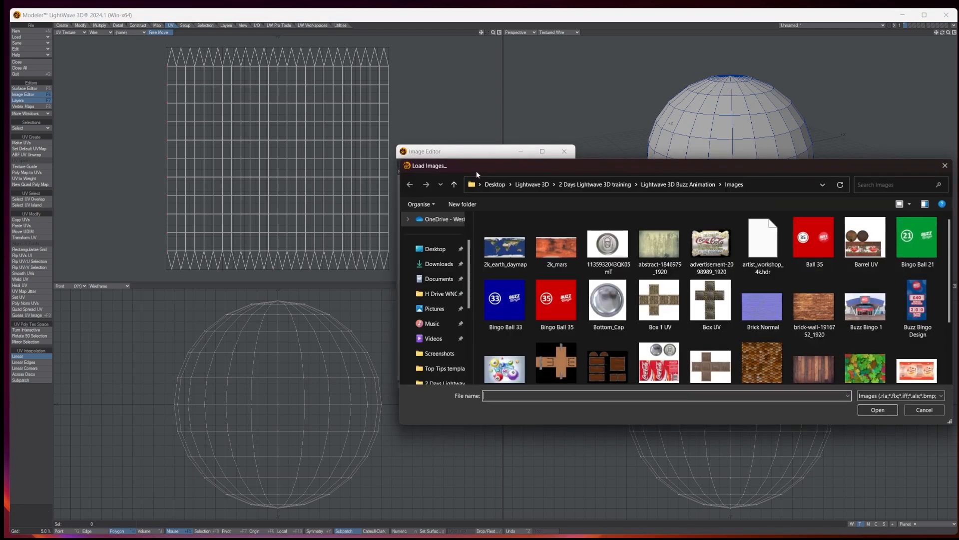
pyautogui.click(515, 265)
pyautogui.click(878, 411)
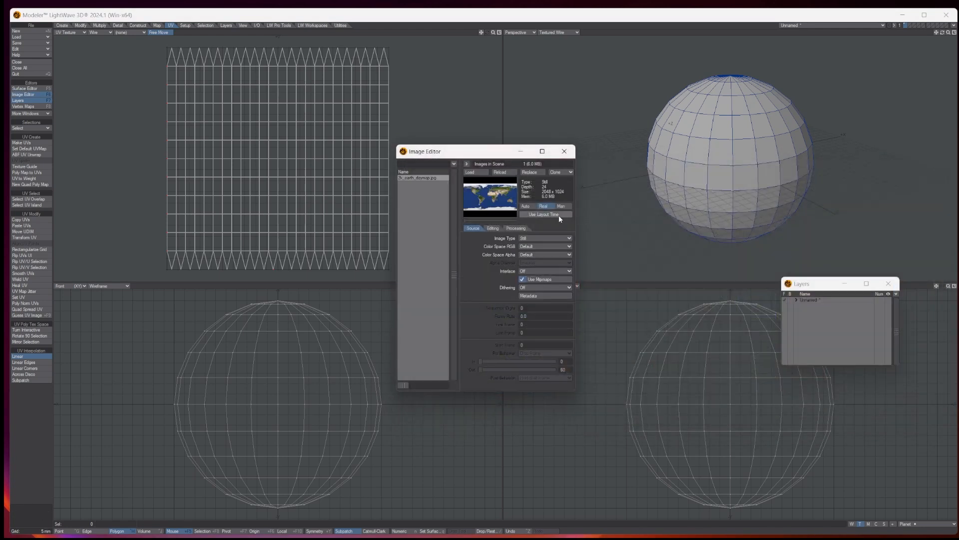
pyautogui.click(564, 151)
# - Open the Planet surface's node graph, add a 2D Image node and connect its Color output to the Principled BSDF Color
pyautogui.click(27, 89)
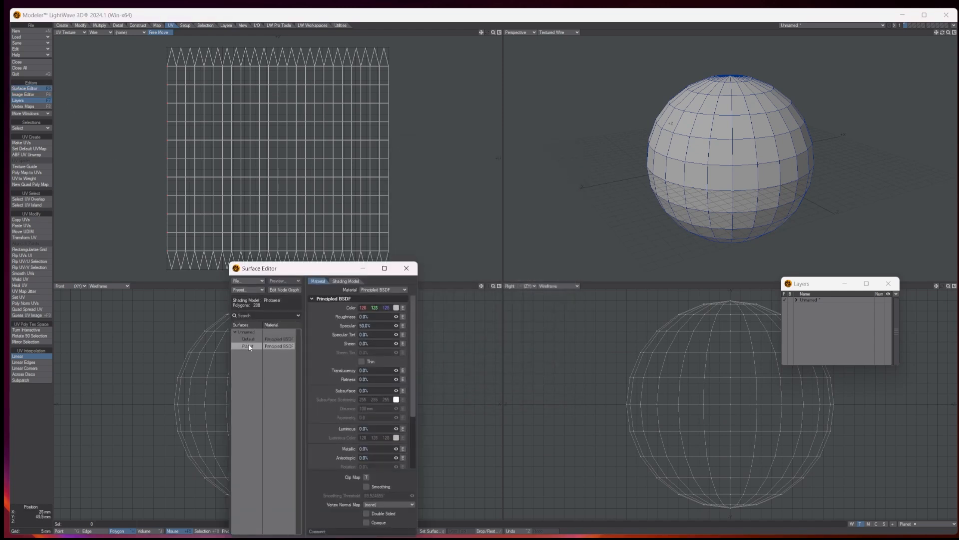
pyautogui.doubleClick(248, 346)
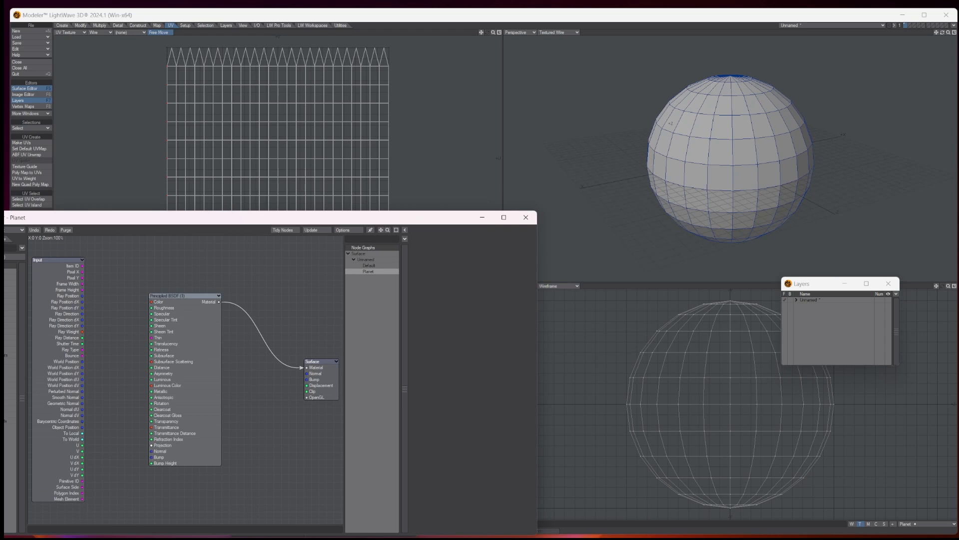
pyautogui.moveTo(55, 217); pyautogui.dragTo(222, 117)
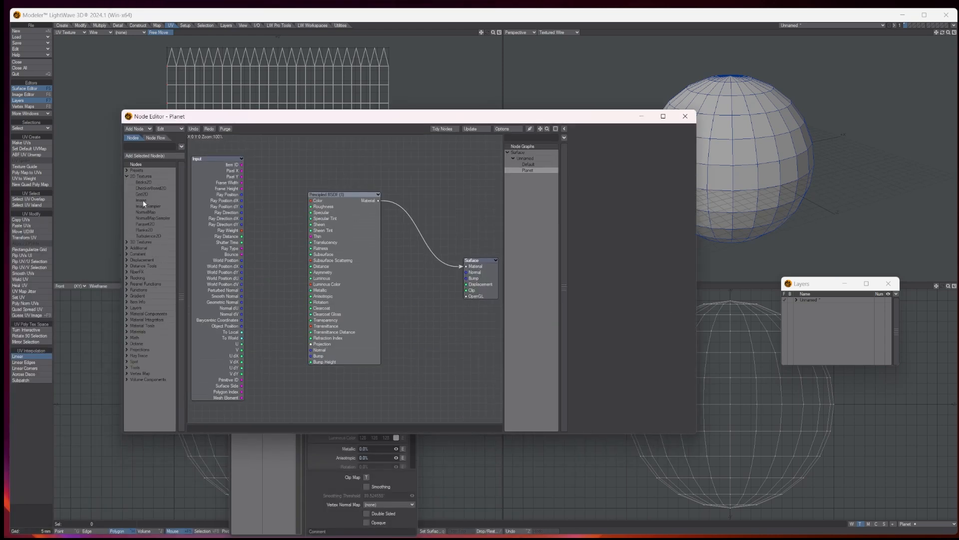
pyautogui.doubleClick(142, 201)
pyautogui.moveTo(361, 251); pyautogui.dragTo(311, 200)
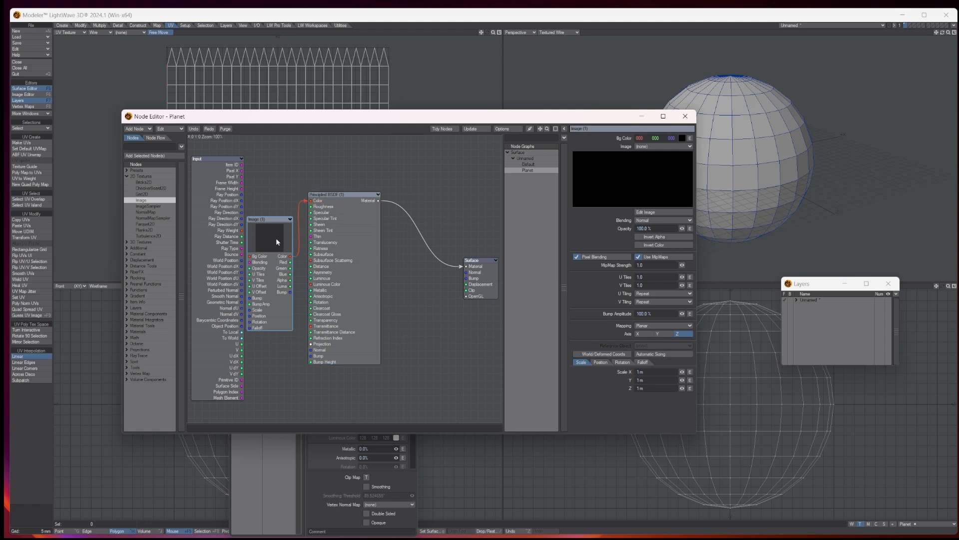
# - Set the Image node to 2k_earth_daymap.jpg with UV Map mapping, using the Planet UV map
pyautogui.click(659, 146)
pyautogui.click(669, 152)
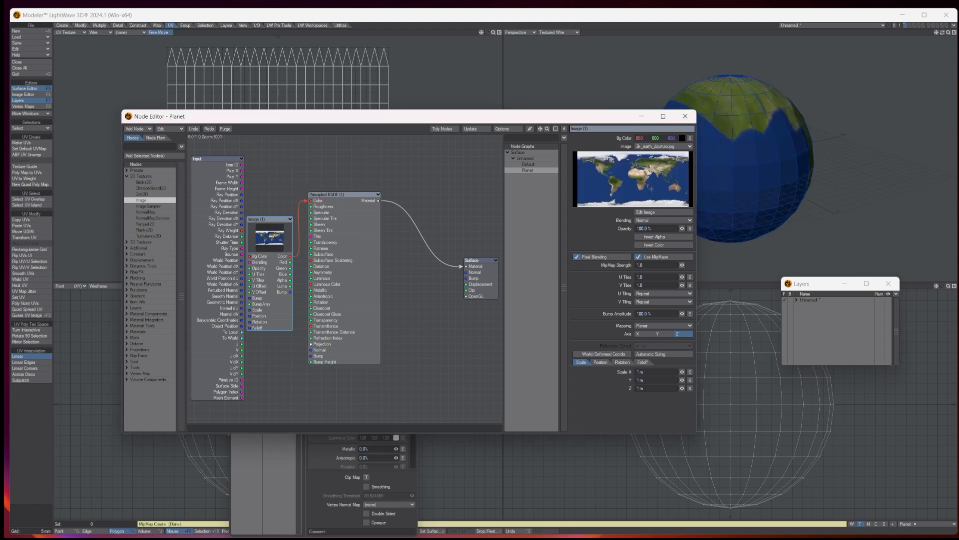
pyautogui.click(656, 322)
pyautogui.click(654, 353)
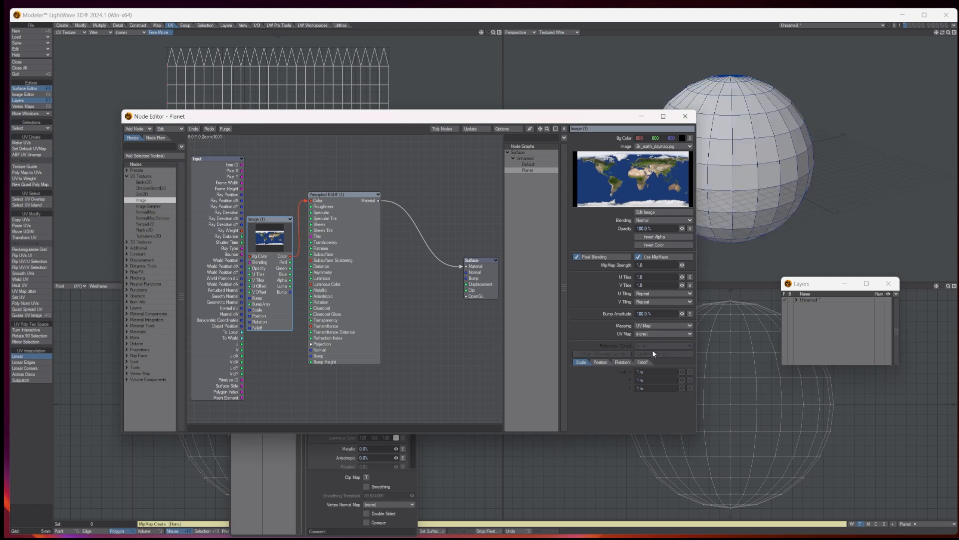
pyautogui.click(658, 333)
pyautogui.click(656, 339)
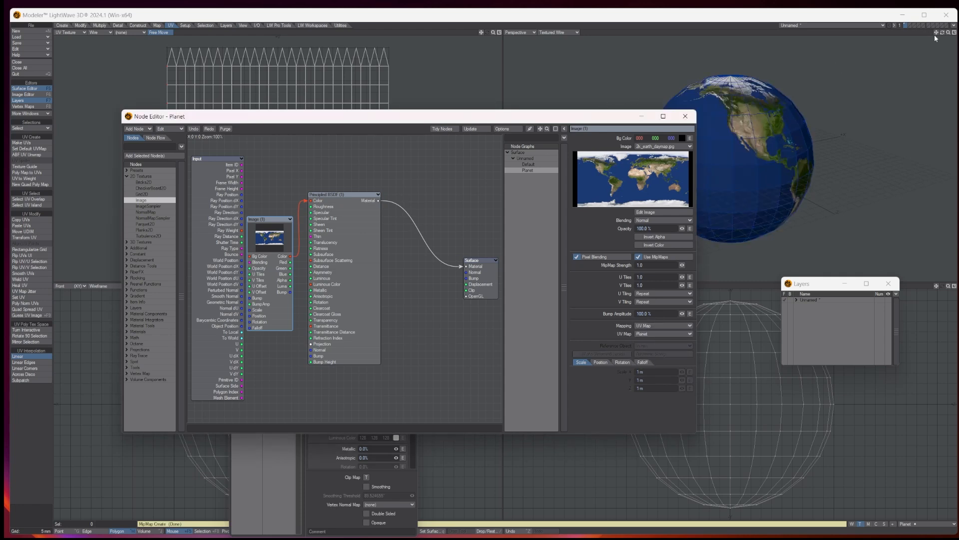
# - Show 2k_earth_daymap.jpg as the background image behind the UV map in the UV Texture viewport
pyautogui.moveTo(942, 33); pyautogui.dragTo(870, 48)
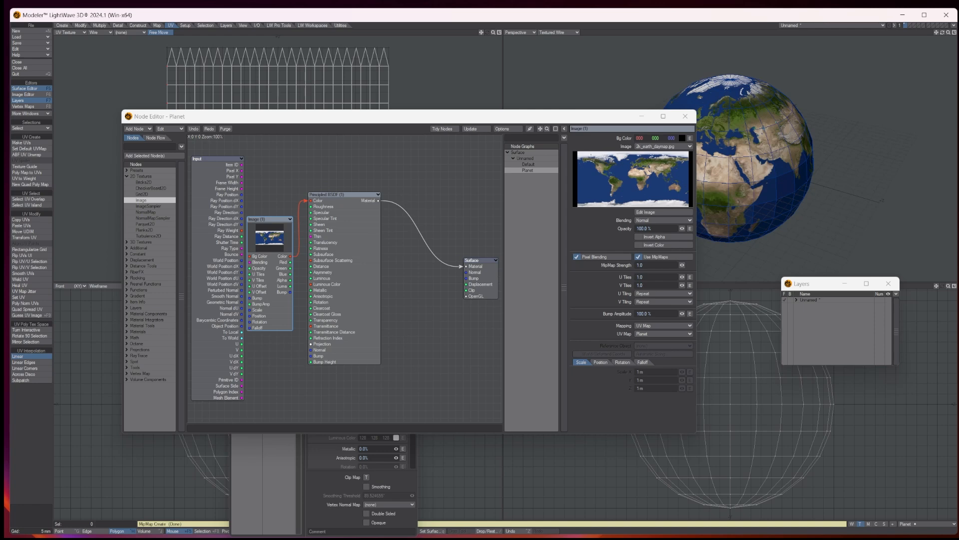
pyautogui.moveTo(552, 111); pyautogui.dragTo(502, 304)
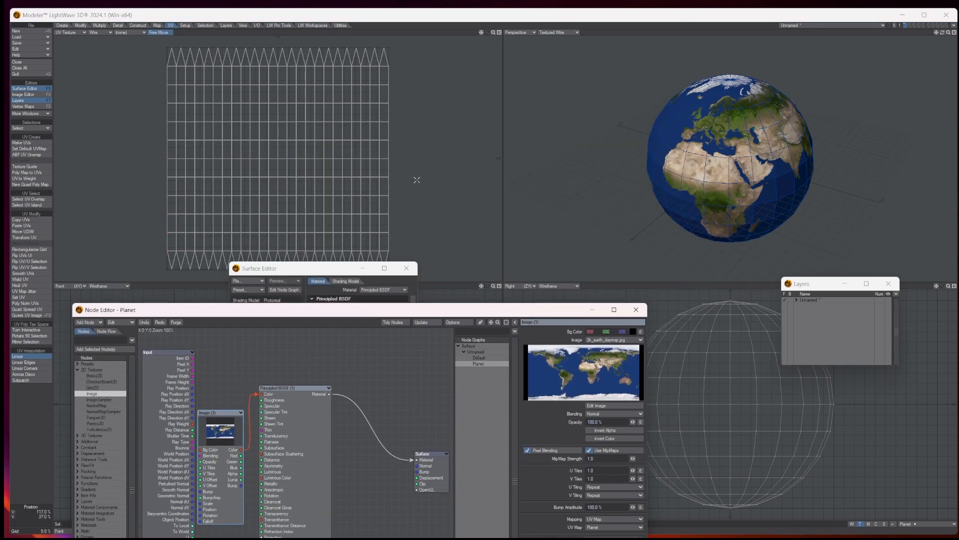
pyautogui.click(129, 32)
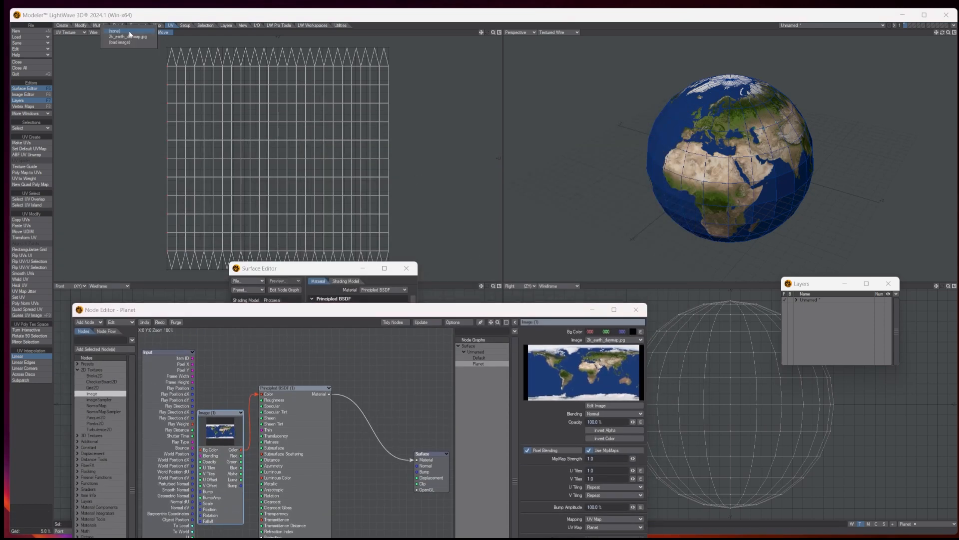
pyautogui.click(129, 39)
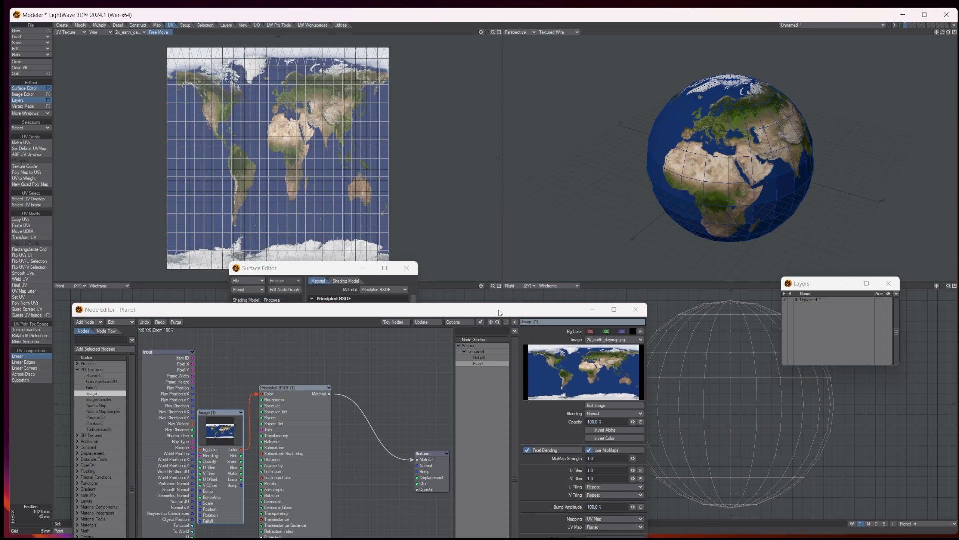
# - Disconnect the Image node from the Principled BSDF Color, delete the node and close the Node Editor
pyautogui.moveTo(492, 310); pyautogui.dragTo(485, 94)
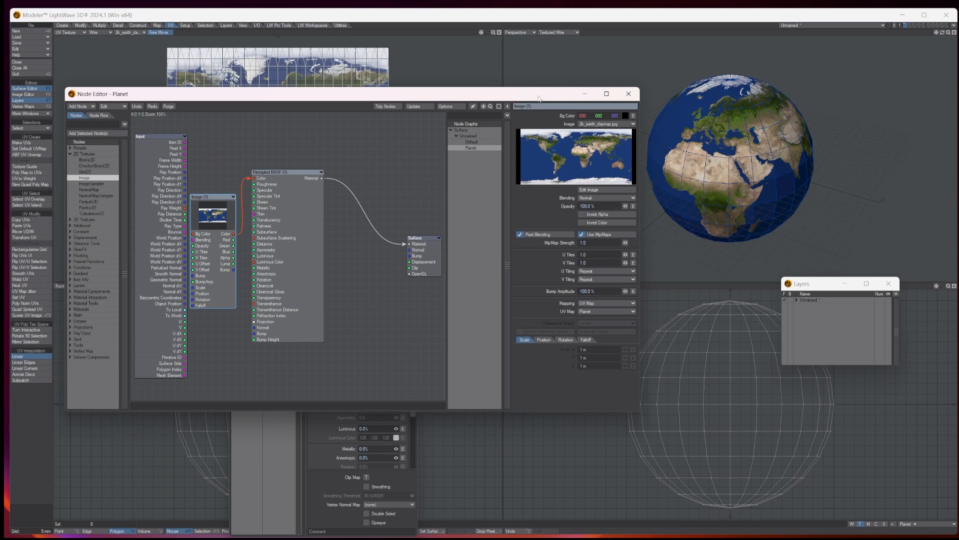
pyautogui.moveTo(538, 98); pyautogui.dragTo(549, 157)
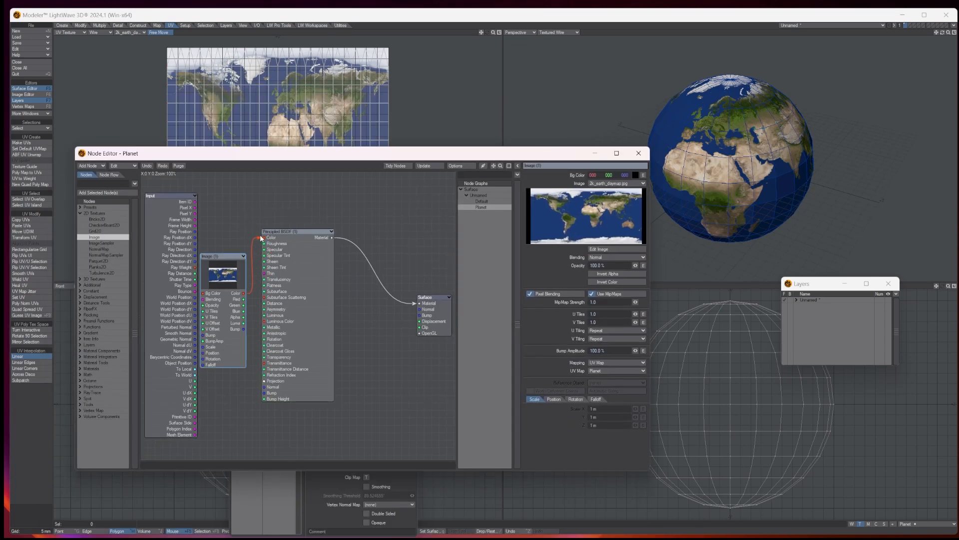
pyautogui.moveTo(264, 237); pyautogui.dragTo(215, 267)
pyautogui.rightClick(211, 268)
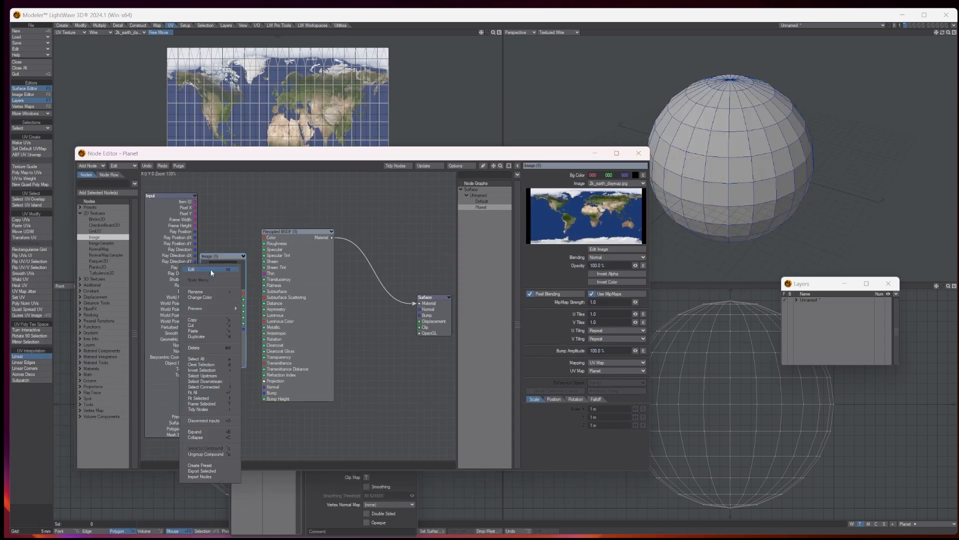
pyautogui.click(212, 347)
pyautogui.click(639, 153)
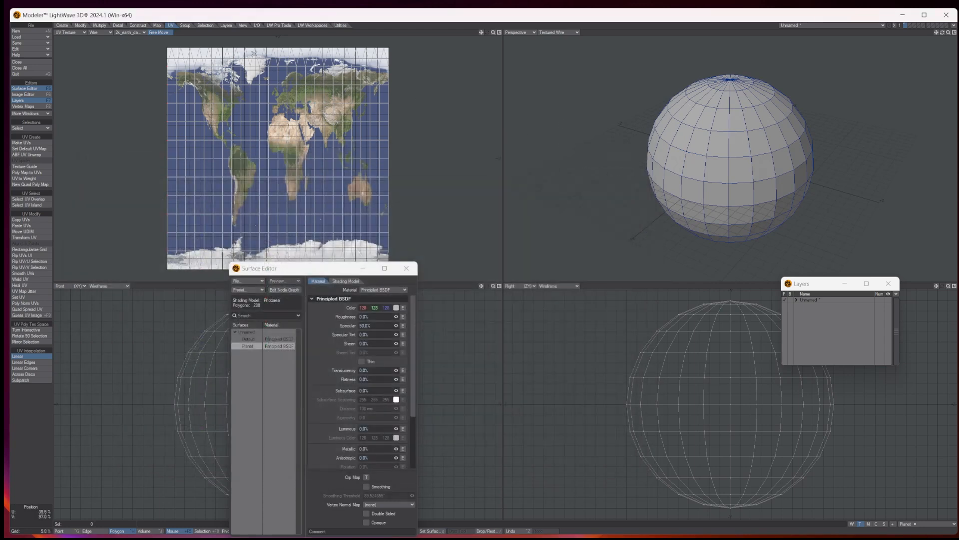
# - Reset the UV Texture viewport's background image to (none) and close the Surface Editor
pyautogui.click(136, 33)
pyautogui.click(131, 27)
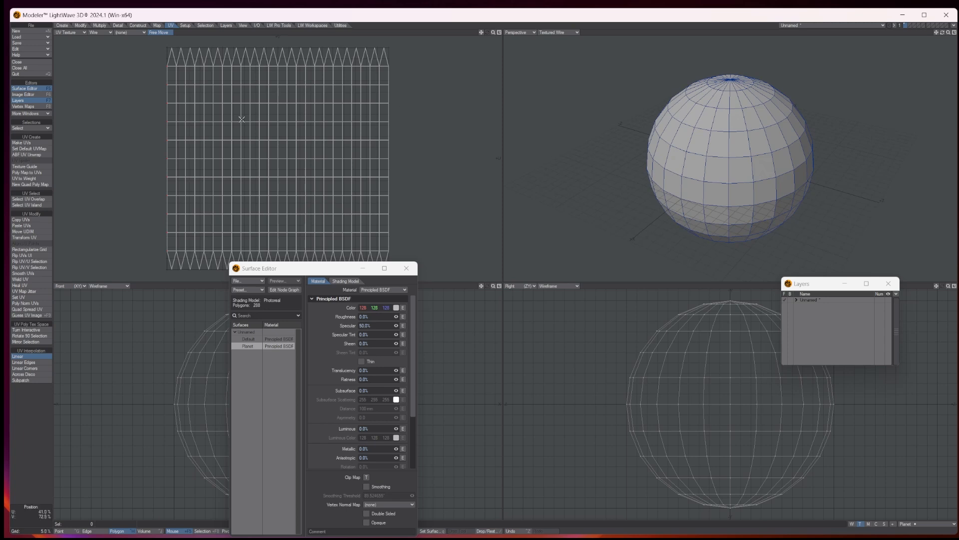
pyautogui.click(407, 268)
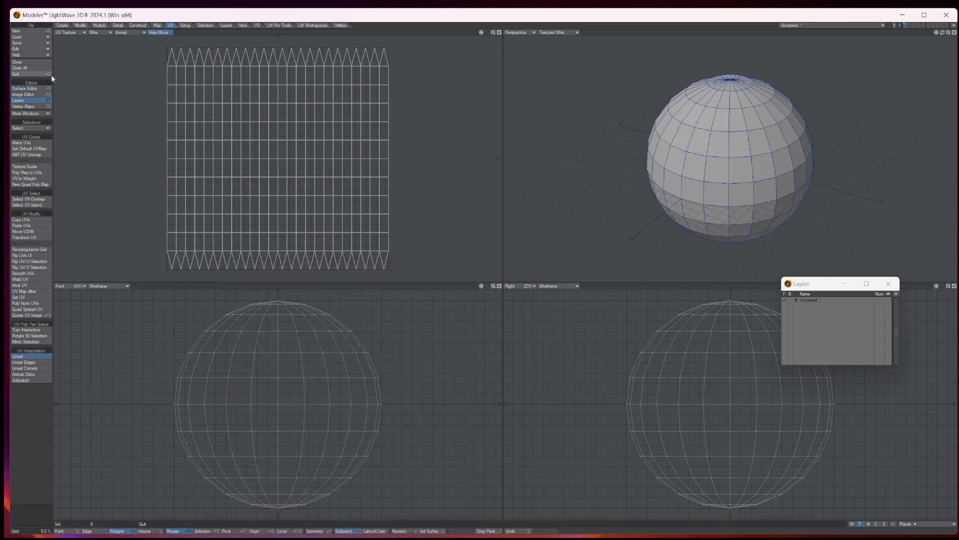
# - Delete the ball's UV map from the Texture group of the Vertex Maps window and close the window
pyautogui.click(29, 107)
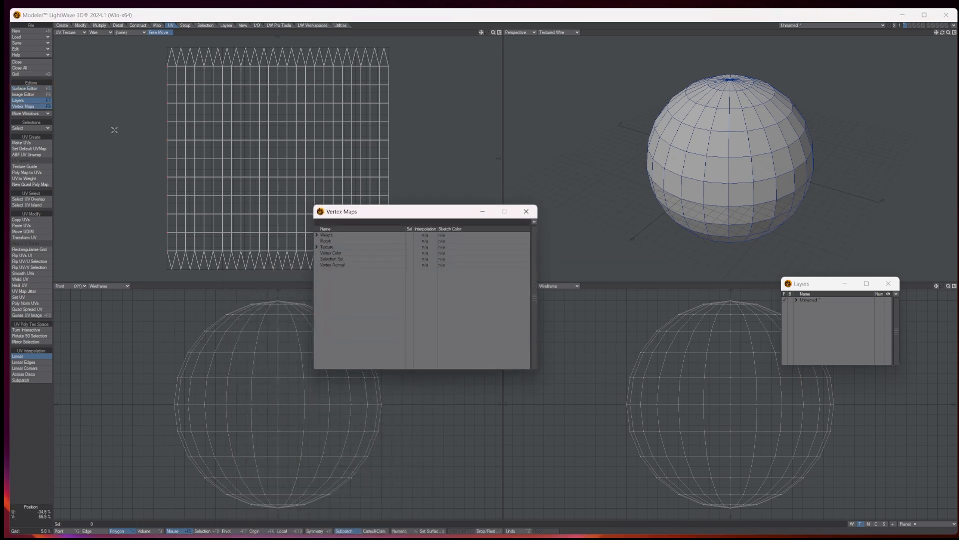
pyautogui.click(317, 247)
pyautogui.click(338, 253)
pyautogui.click(338, 252)
pyautogui.rightClick(339, 254)
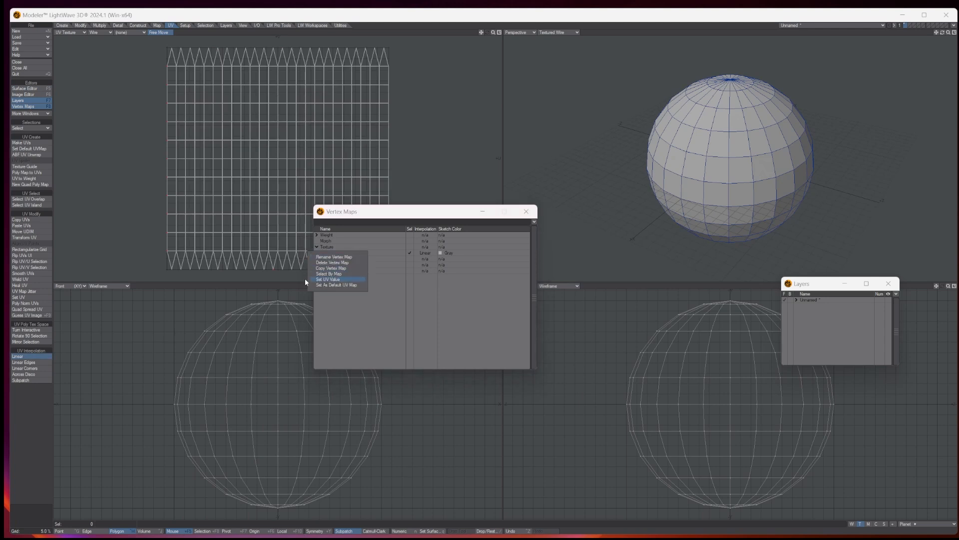
pyautogui.click(332, 263)
pyautogui.click(529, 208)
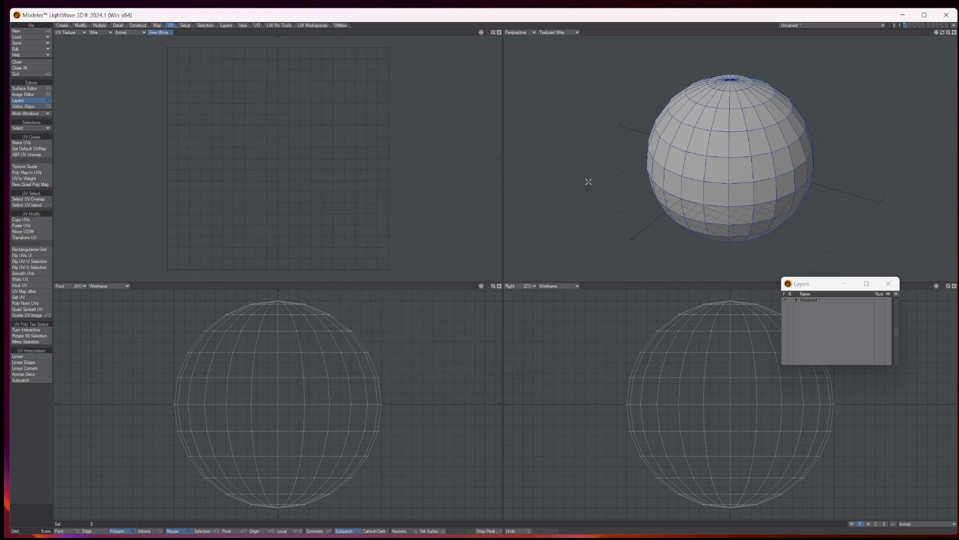
# - Set up new UVs for the ball with Planar map type on the Z axis and Live Update enabled
pyautogui.moveTo(943, 34); pyautogui.dragTo(764, 204)
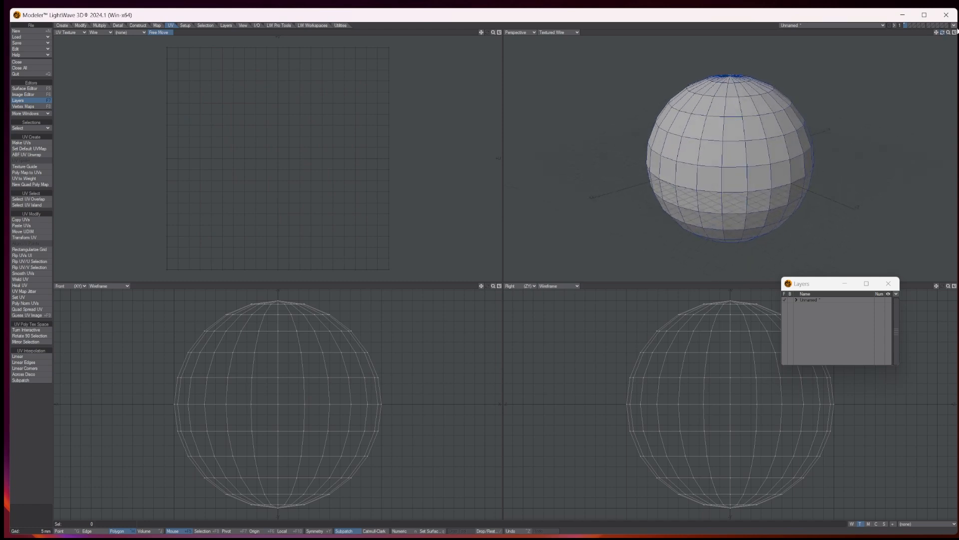
pyautogui.moveTo(942, 32); pyautogui.dragTo(744, 201)
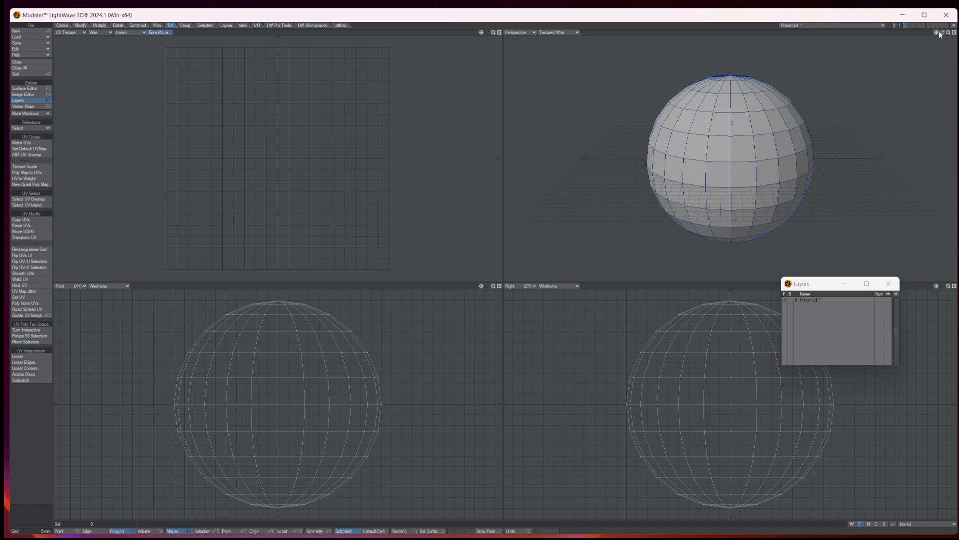
pyautogui.moveTo(942, 33)
pyautogui.mouseDown()
pyautogui.moveTo(884, 65)
pyautogui.moveTo(945, 34)
pyautogui.mouseUp()
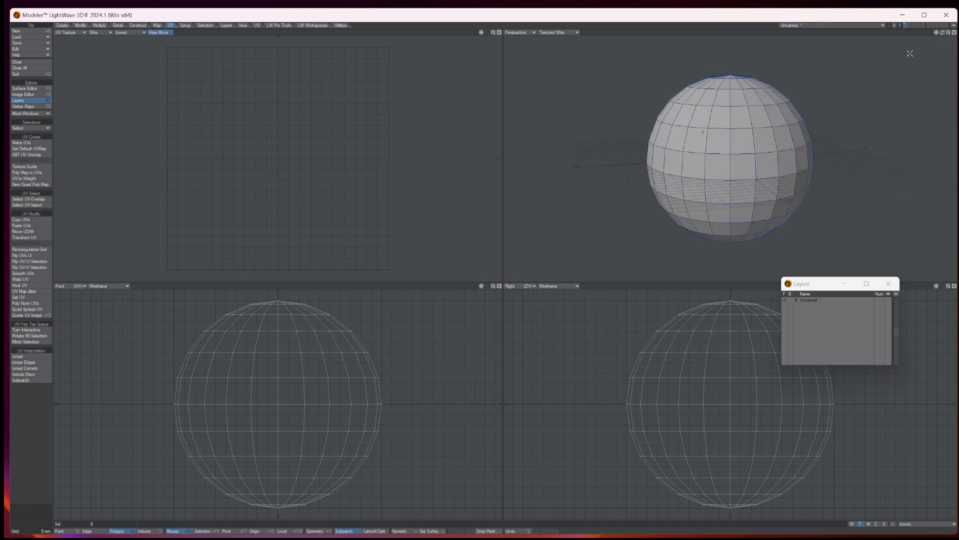
pyautogui.moveTo(943, 33)
pyautogui.mouseDown()
pyautogui.moveTo(915, 51)
pyautogui.moveTo(930, 40)
pyautogui.mouseUp()
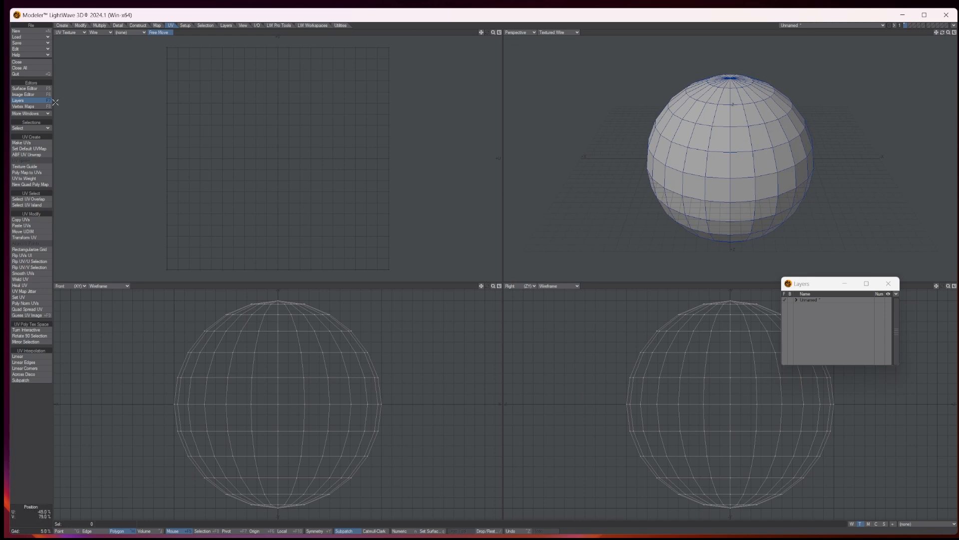
pyautogui.click(40, 143)
pyautogui.click(502, 221)
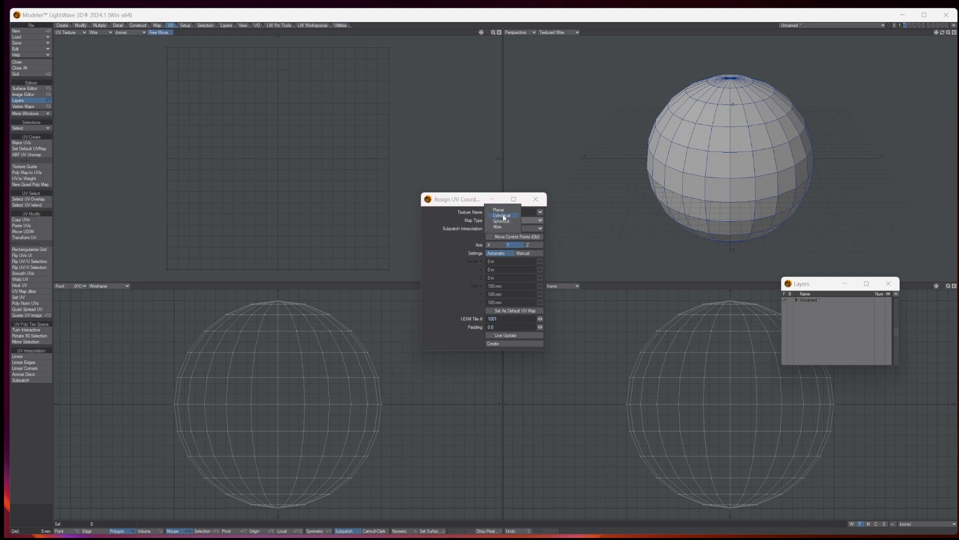
pyautogui.click(505, 214)
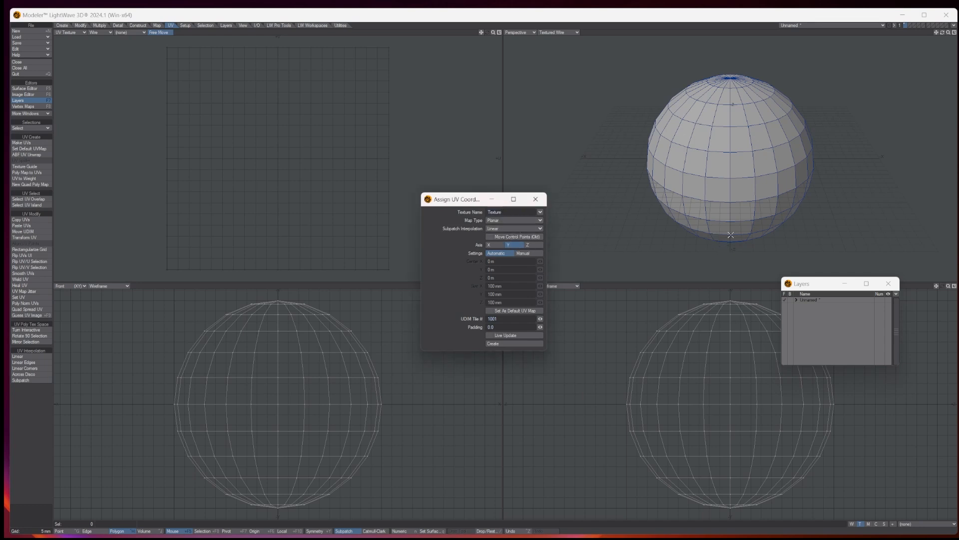
pyautogui.click(536, 245)
pyautogui.click(505, 334)
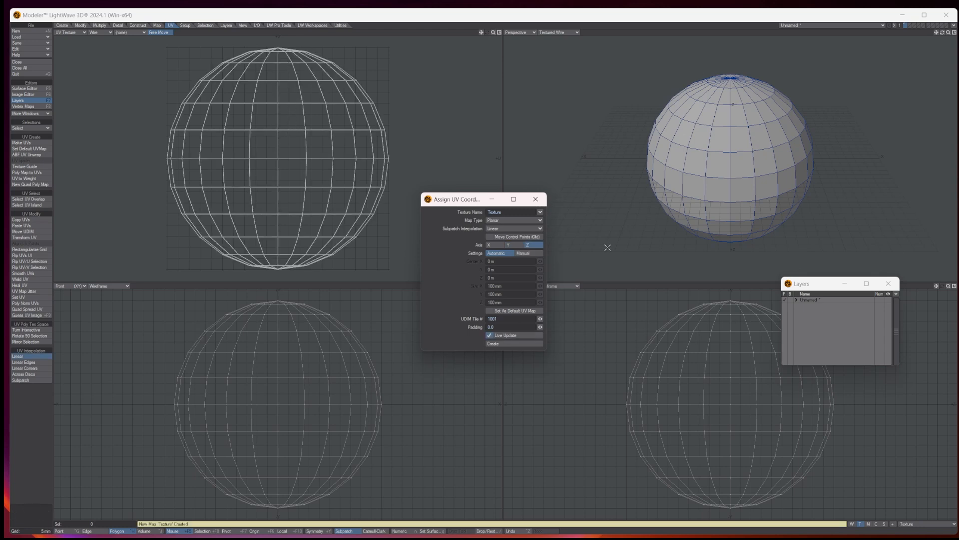
# - Name the new planar UV map "Bingo ball UV", create it and close the UV assignment dialog
pyautogui.moveTo(943, 33); pyautogui.dragTo(916, 36)
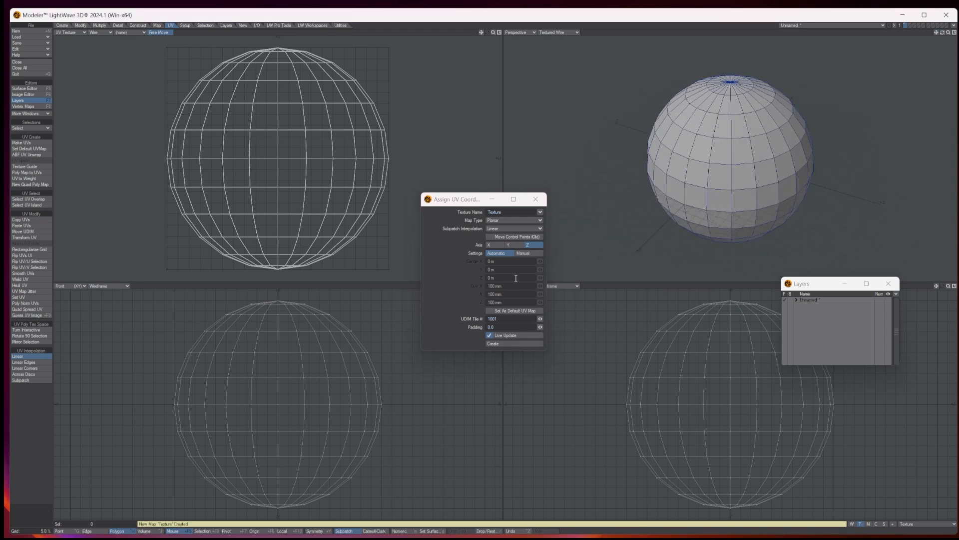
pyautogui.click(515, 213)
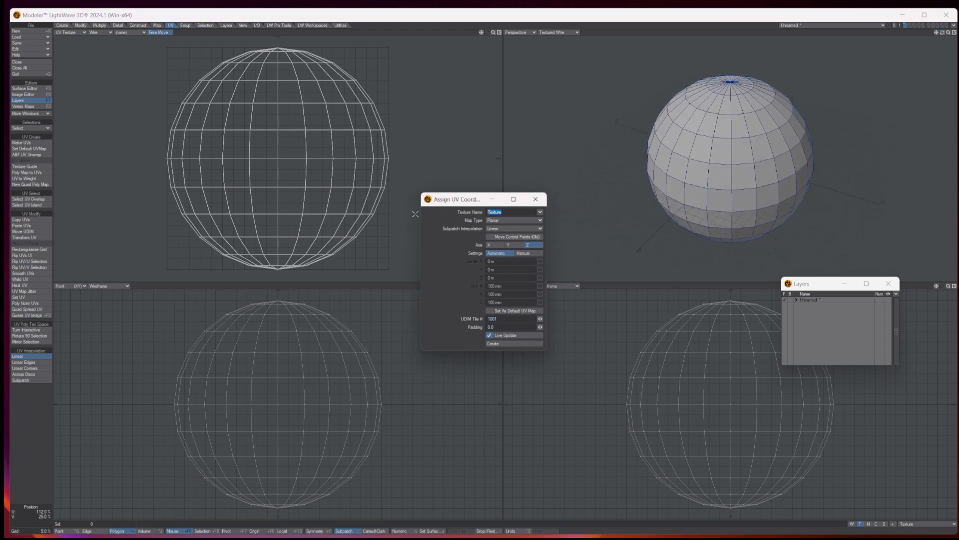
pyautogui.write('Bingo ball UV')
pyautogui.click(494, 344)
pyautogui.click(536, 199)
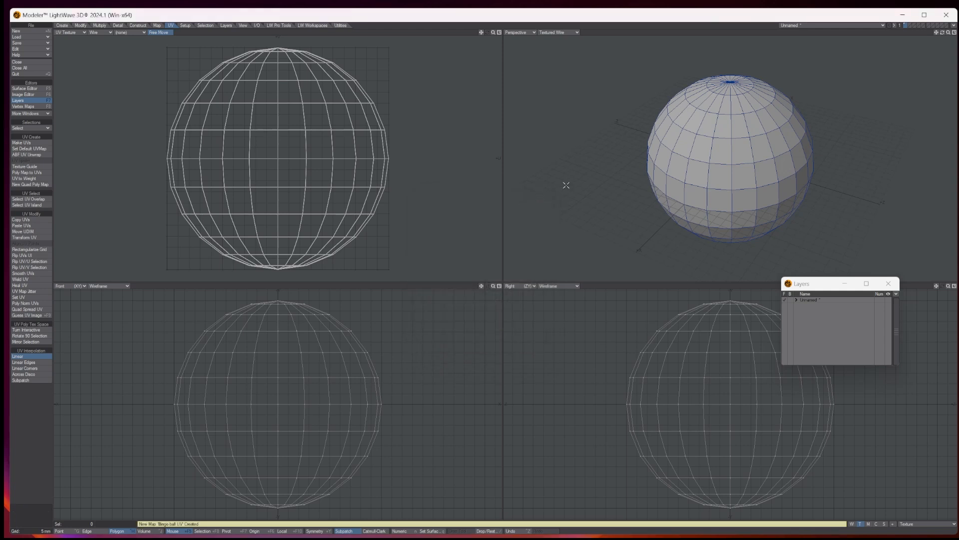
# - Assign a new surface named "Bingo ball" to the whole ball
pyautogui.write('q')
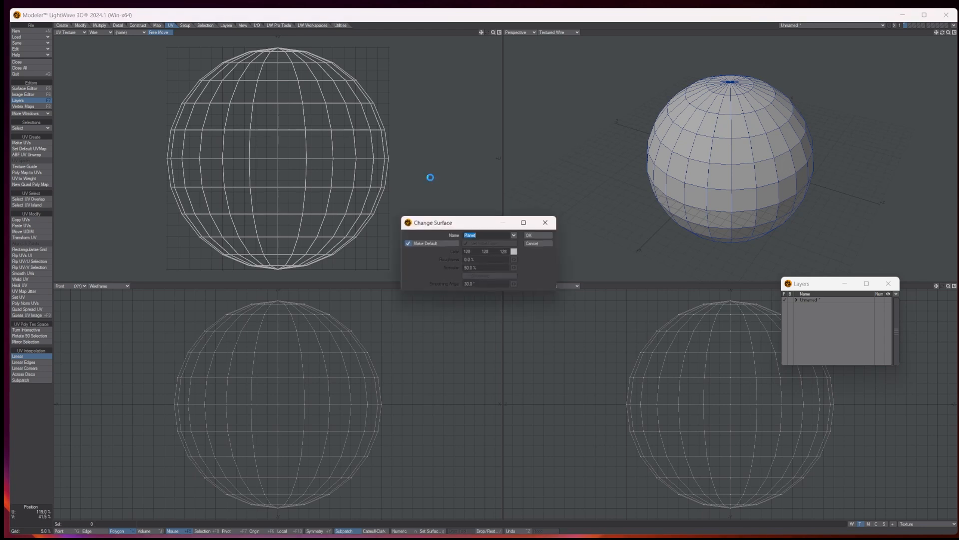
pyautogui.write('Bl')
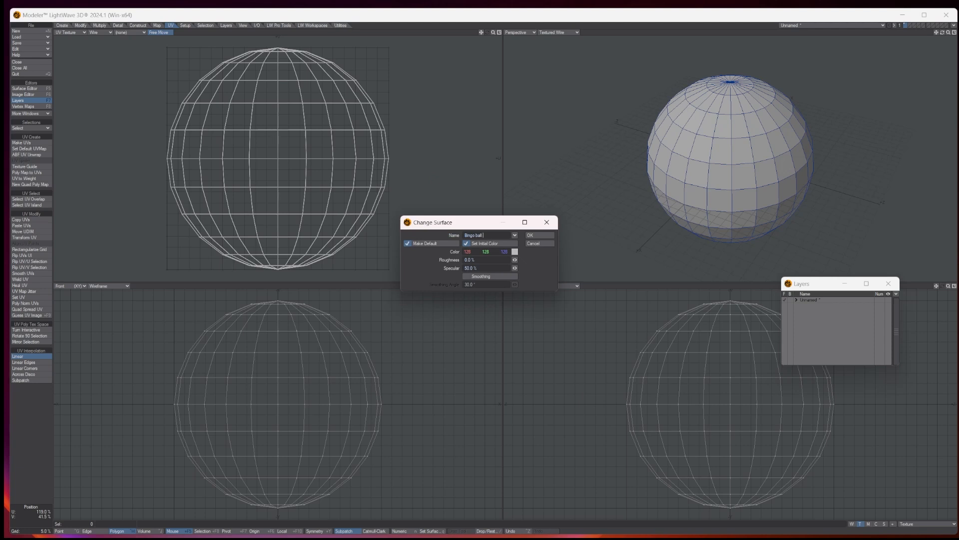
pyautogui.click(539, 235)
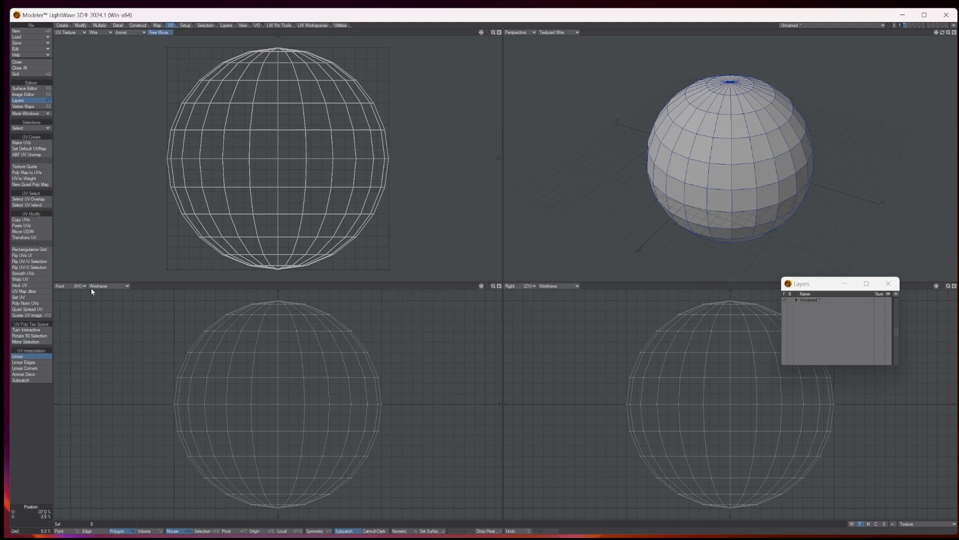
# - Switch the Front viewport to the Top view and lasso-select the +Z half of the ball's polygons
pyautogui.click(71, 289)
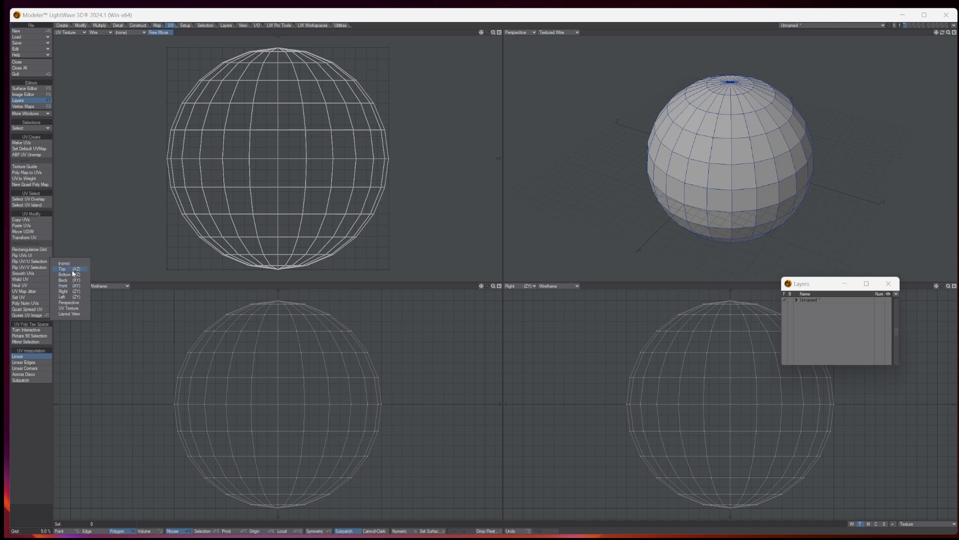
pyautogui.click(74, 271)
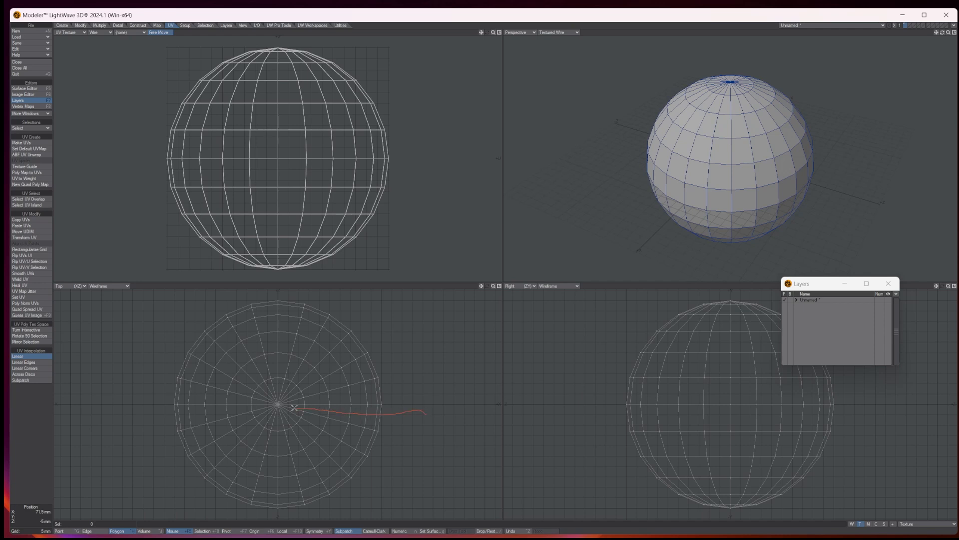
pyautogui.moveTo(245, 407)
pyautogui.mouseDown(button='right')
pyautogui.moveTo(131, 400)
pyautogui.moveTo(439, 295)
pyautogui.moveTo(413, 409)
pyautogui.mouseUp(button='right')
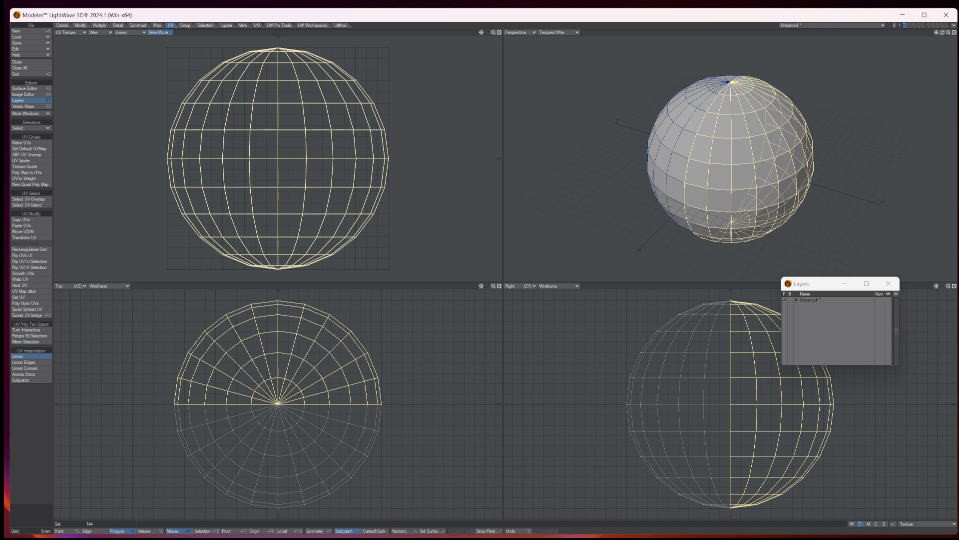
# - Move the selected half's UVs horizontally along U until they sit beside the other half without overlapping
pyautogui.moveTo(942, 33); pyautogui.dragTo(895, 48)
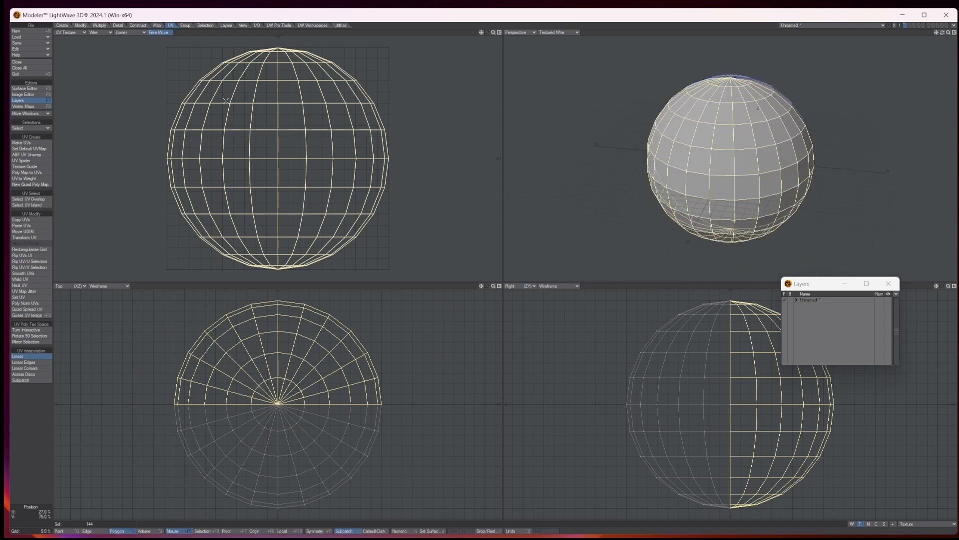
pyautogui.click(81, 25)
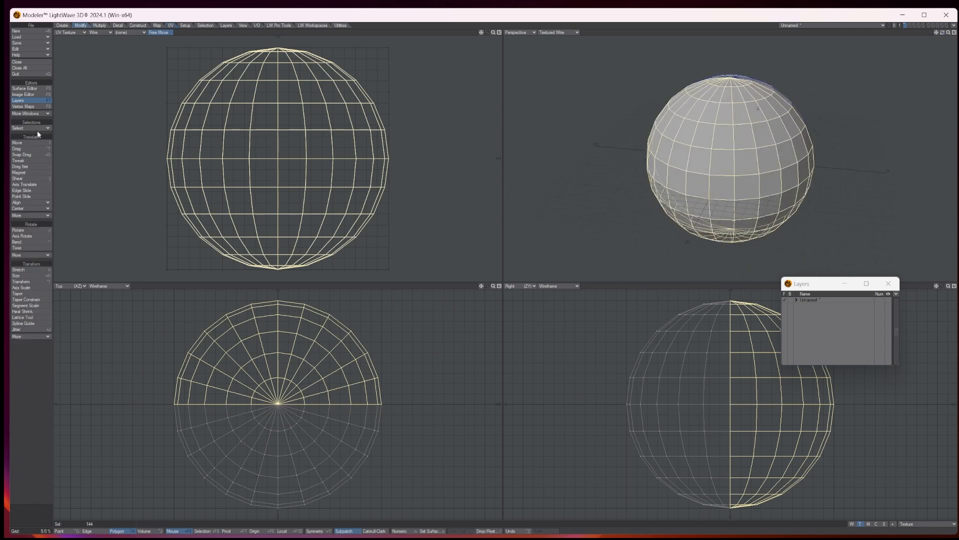
pyautogui.click(31, 142)
pyautogui.moveTo(202, 170); pyautogui.dragTo(432, 172)
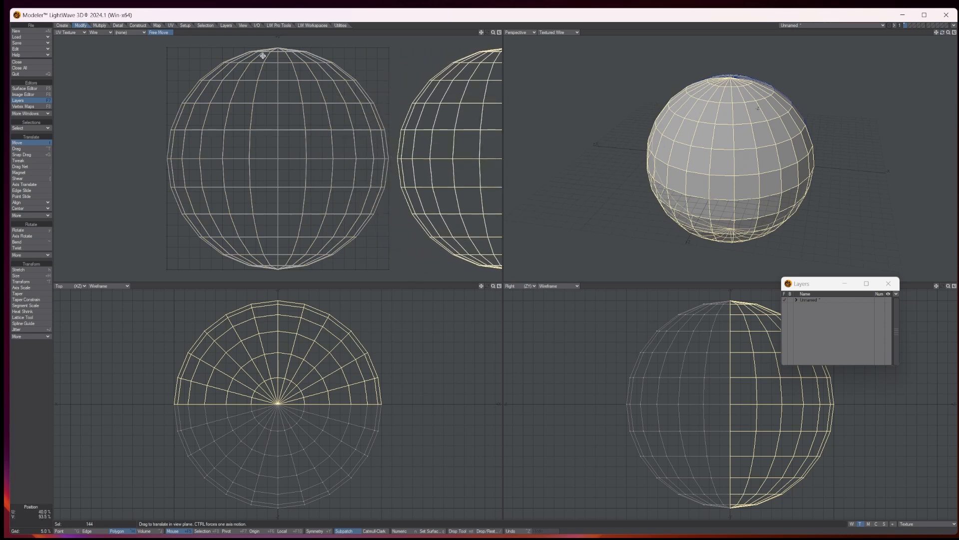
pyautogui.moveTo(493, 35); pyautogui.dragTo(493, 36)
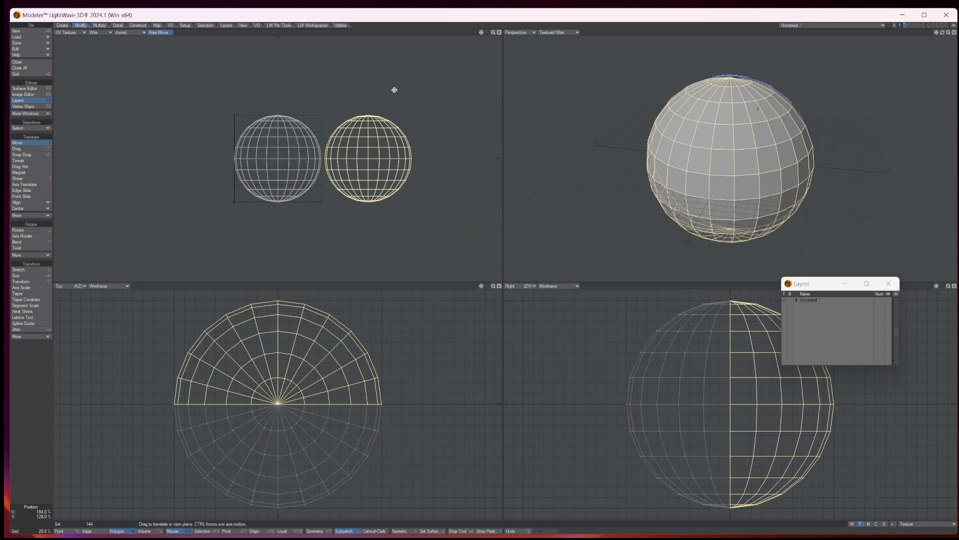
# - Select both UV halves of the ball and scale them down together so the pair fits within the UV square's width
pyautogui.press('space')
pyautogui.click(388, 101)
pyautogui.moveTo(396, 108)
pyautogui.mouseDown(button='right')
pyautogui.moveTo(99, 195)
pyautogui.moveTo(446, 100)
pyautogui.moveTo(363, 88)
pyautogui.mouseUp(button='right')
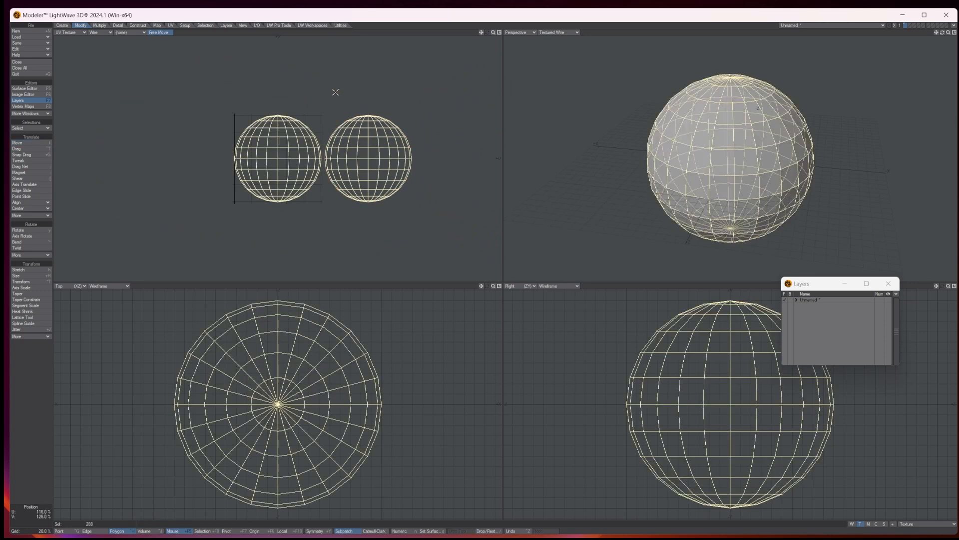
pyautogui.click(20, 278)
pyautogui.moveTo(396, 170); pyautogui.dragTo(296, 175)
pyautogui.press('t')
pyautogui.click(46, 275)
pyautogui.press('t')
pyautogui.click(40, 276)
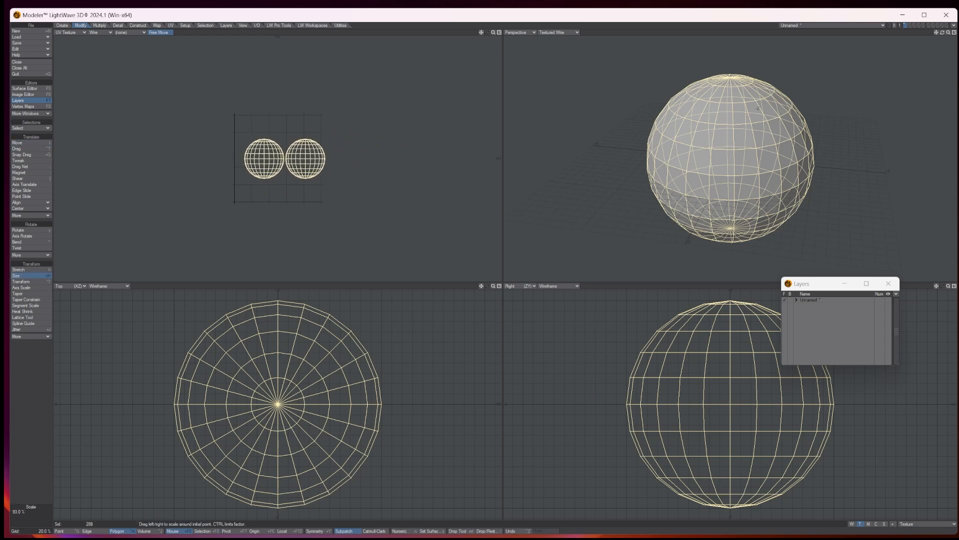
# - Move the two scaled UV halves fully inside the UV square, centred horizontally, and deselect the polygons
pyautogui.click(45, 144)
pyautogui.moveTo(285, 147); pyautogui.dragTo(278, 146)
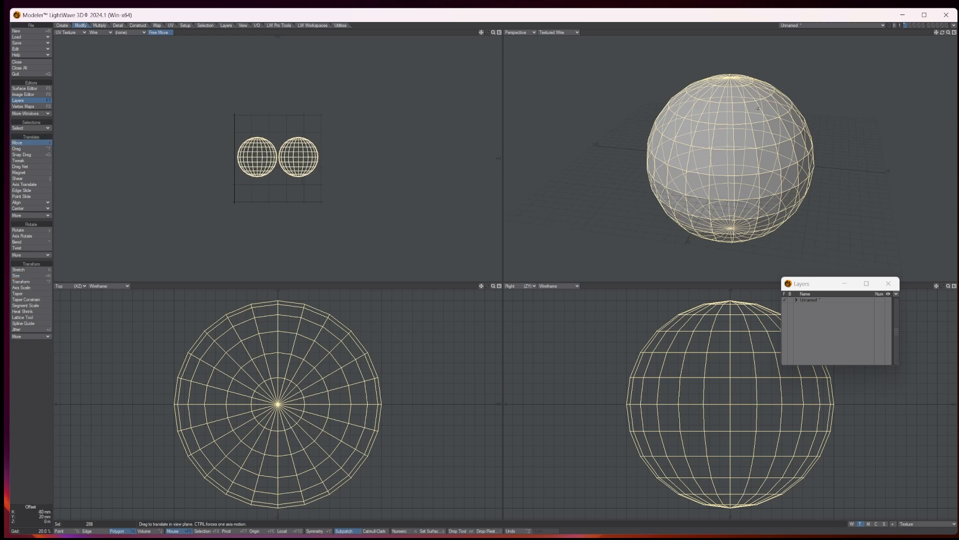
pyautogui.press('Return')
pyautogui.press('/')
pyautogui.scroll(6, 269, 154)
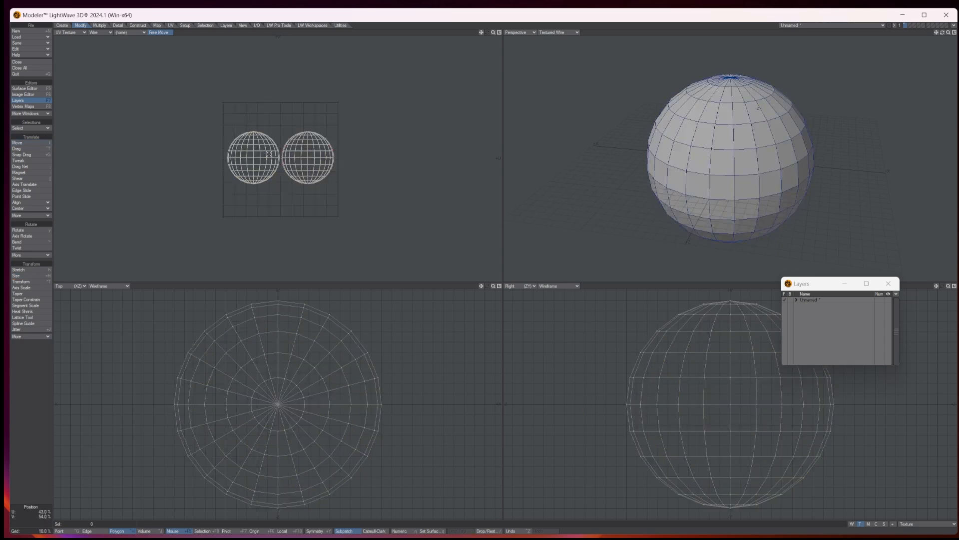
pyautogui.scroll(-3, 373, 130)
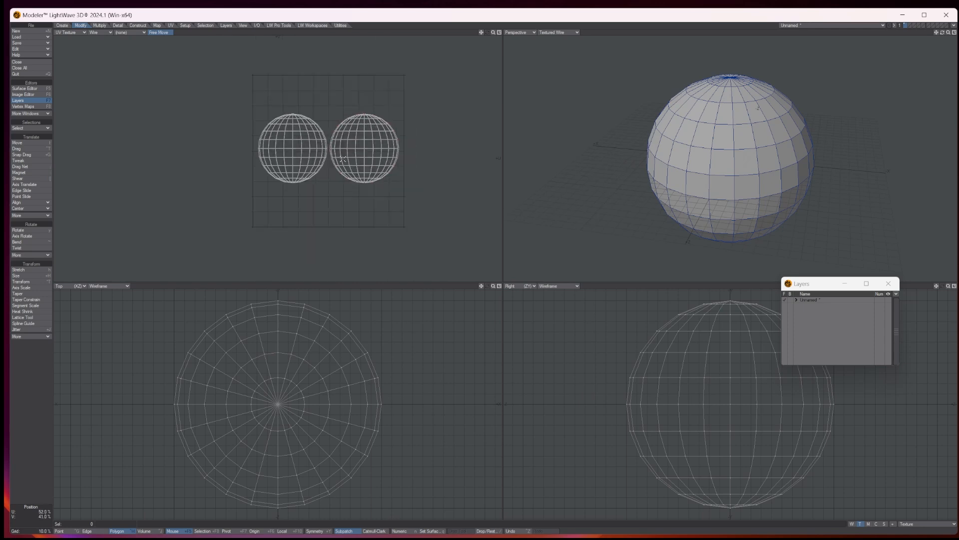
pyautogui.scroll(2, 362, 143)
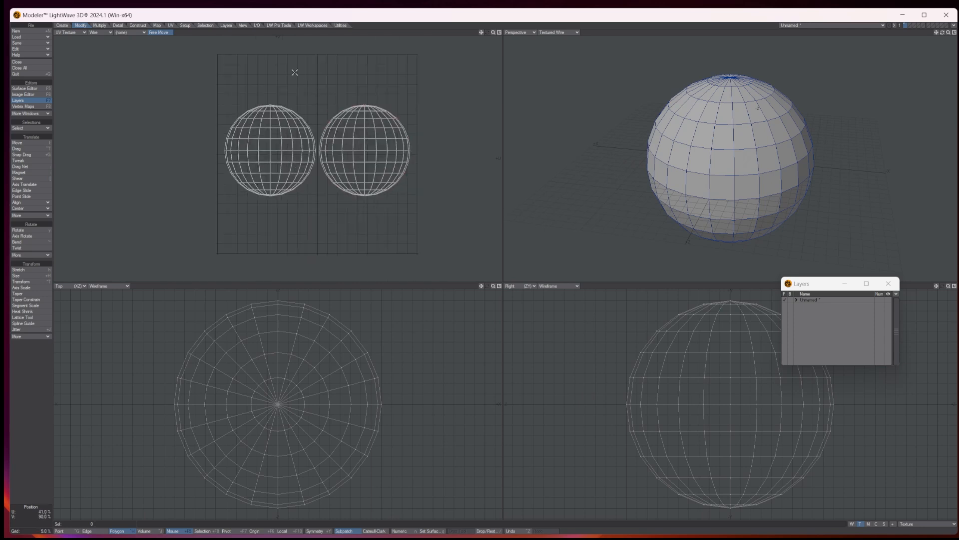
# - Set up an Encapsulated PostScript export of the Texture UV view without the grid
pyautogui.click(258, 25)
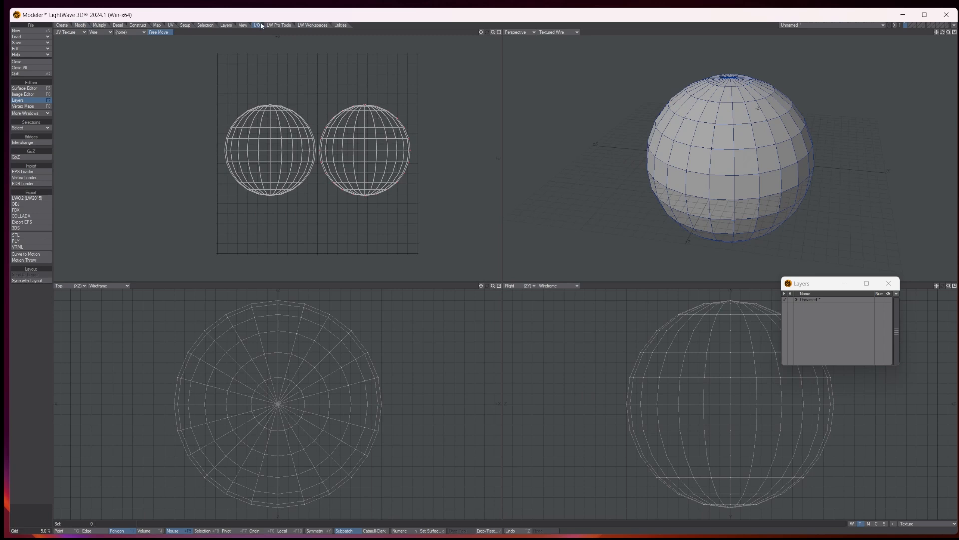
pyautogui.click(23, 222)
pyautogui.click(411, 256)
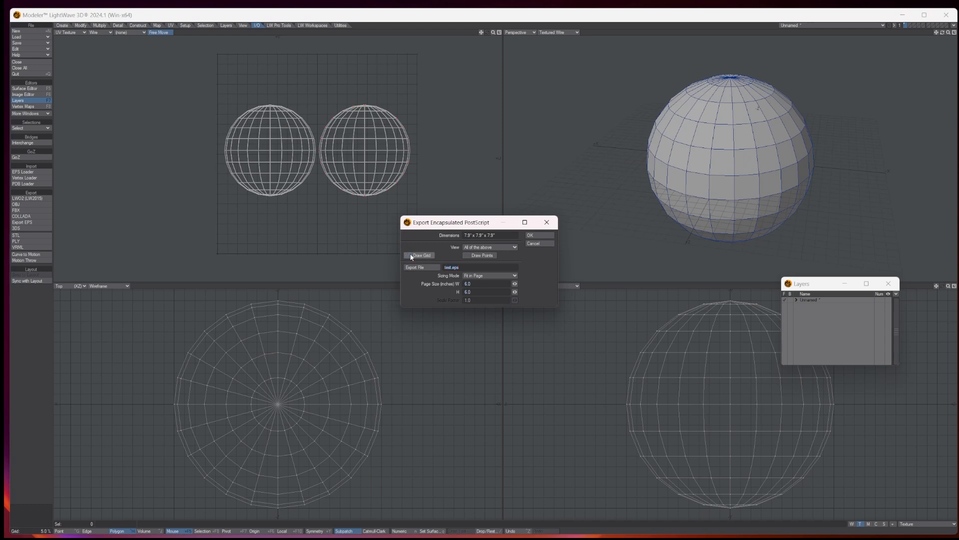
pyautogui.click(484, 248)
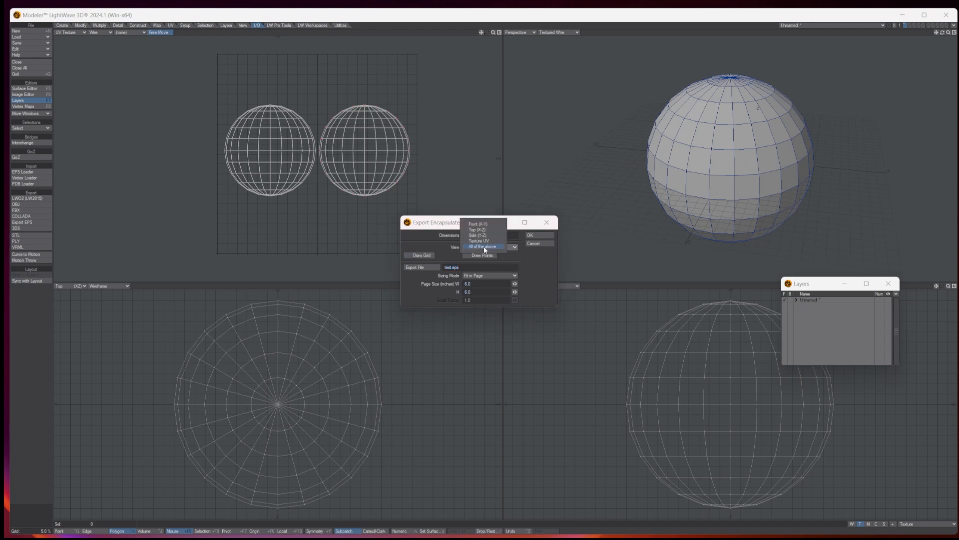
pyautogui.click(484, 242)
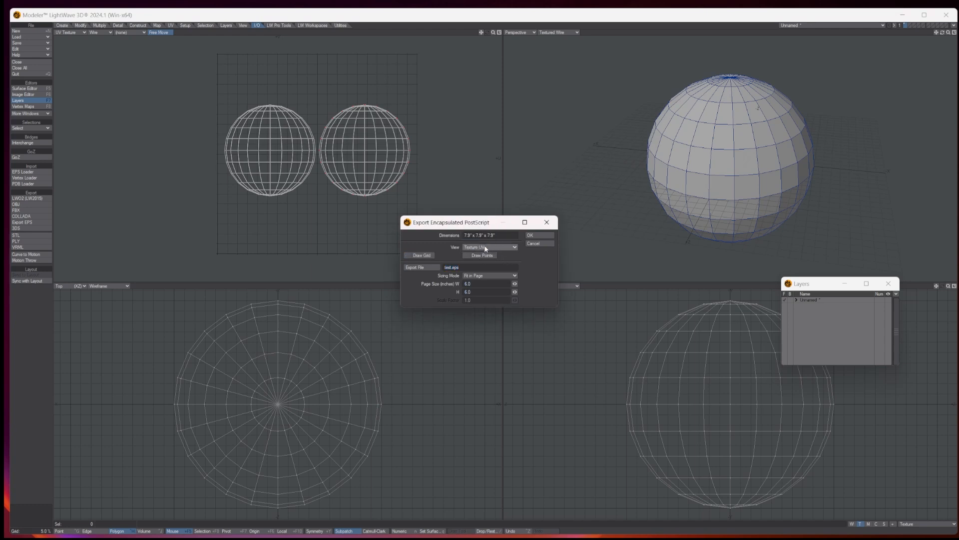
# - Set the export file to "Bingo ball 35" on the Desktop and export the UV layout
pyautogui.click(433, 270)
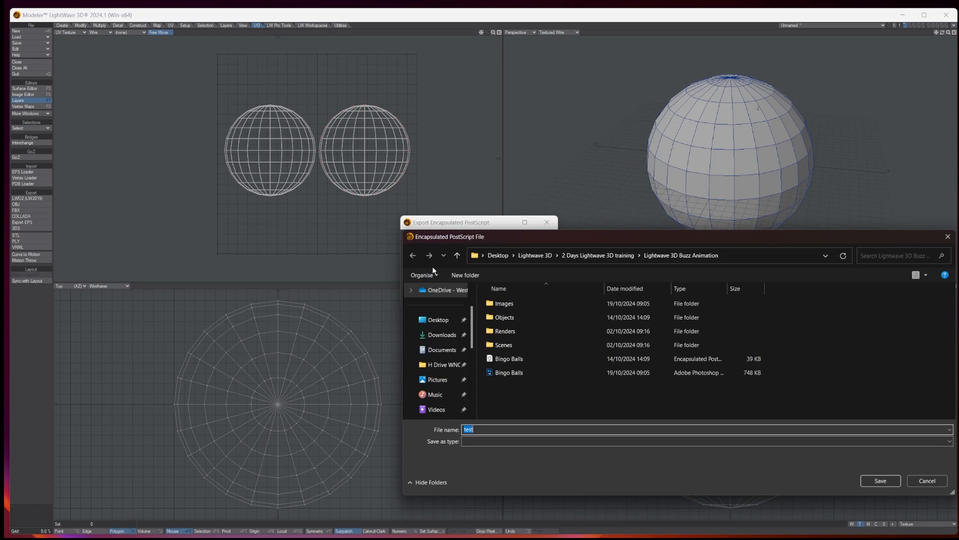
pyautogui.click(442, 322)
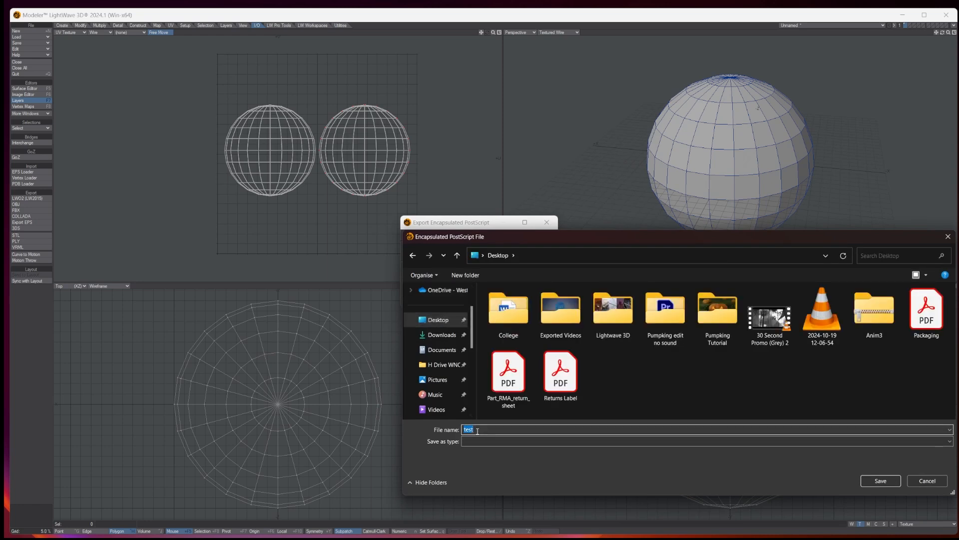
pyautogui.write('Bingo ball 35')
pyautogui.click(882, 481)
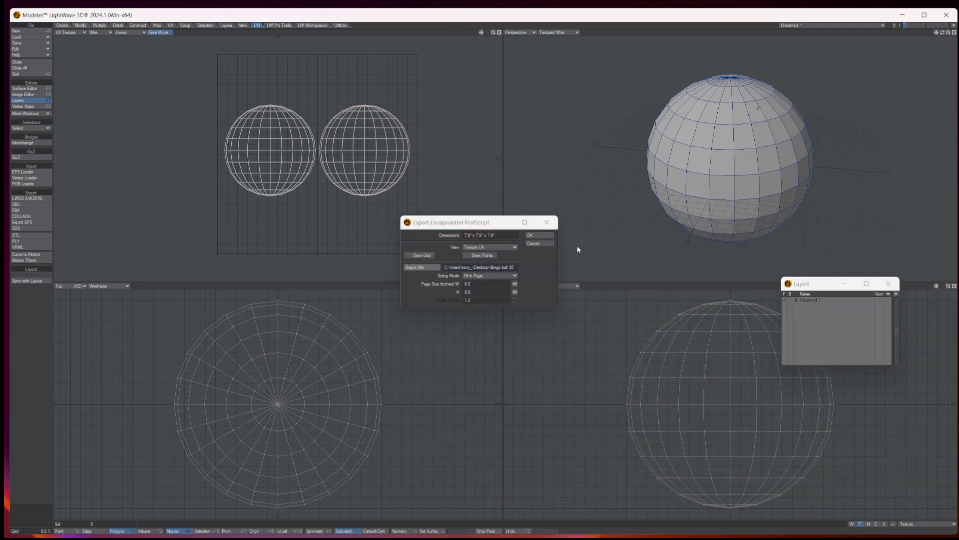
pyautogui.click(540, 235)
# - Switch to Photoshop and open the Bingo ball 35 EPS from the Desktop, rasterized at 1500 x 1500 pixels, 300 pixels/inch, RGB Color
pyautogui.moveTo(418, 522)
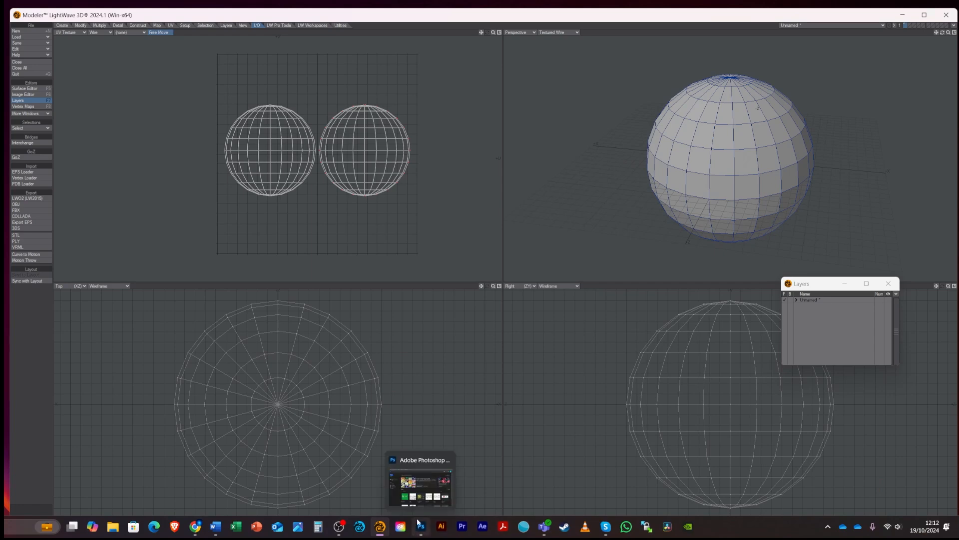
pyautogui.click(428, 480)
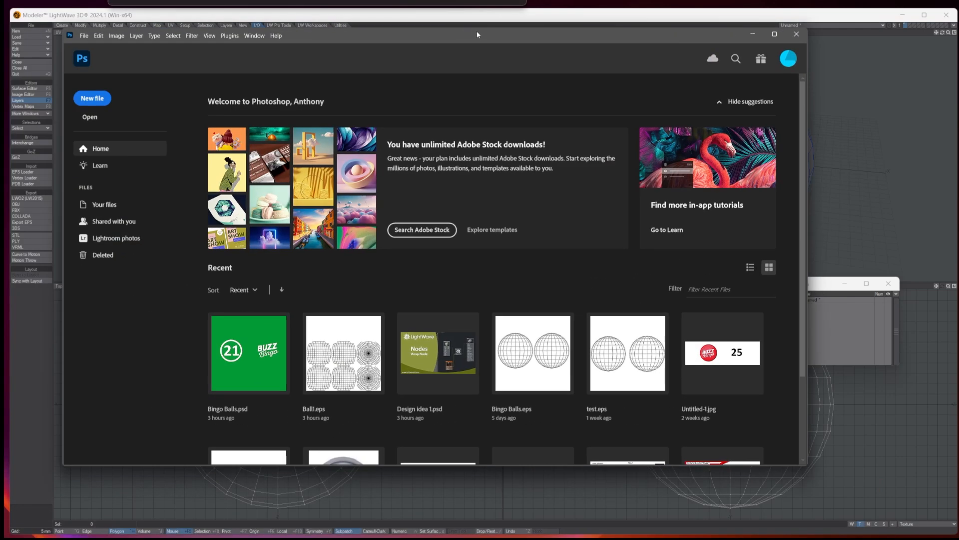
pyautogui.click(84, 36)
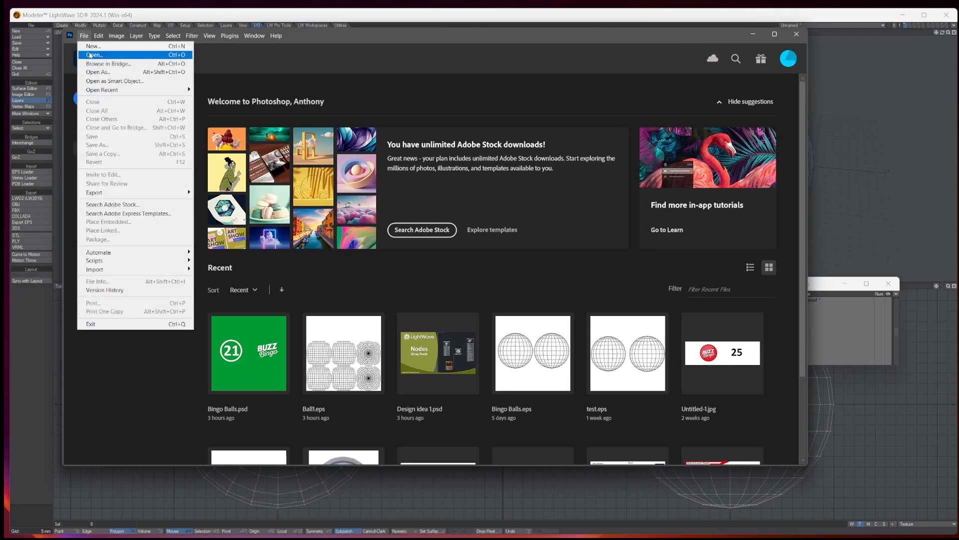
pyautogui.click(93, 53)
pyautogui.click(101, 118)
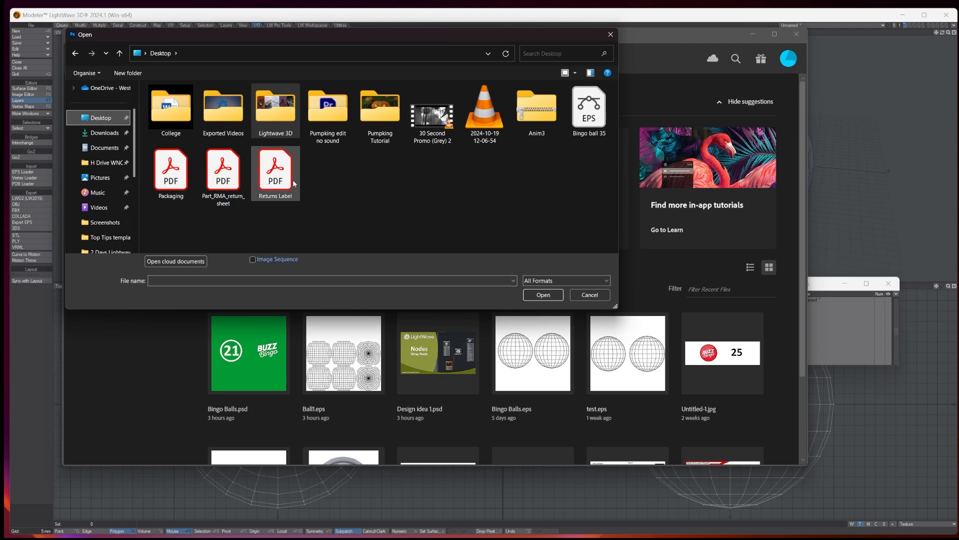
pyautogui.click(591, 111)
pyautogui.click(539, 292)
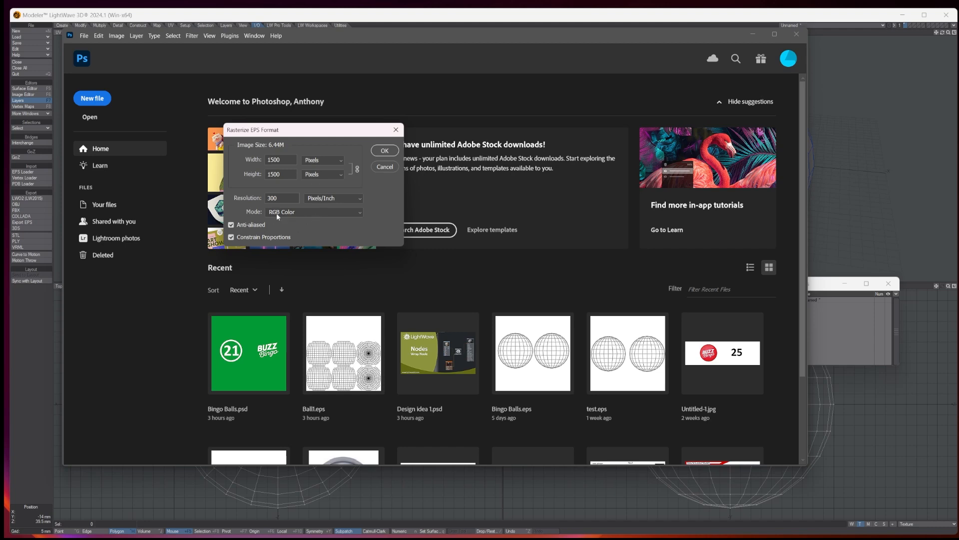
pyautogui.click(386, 152)
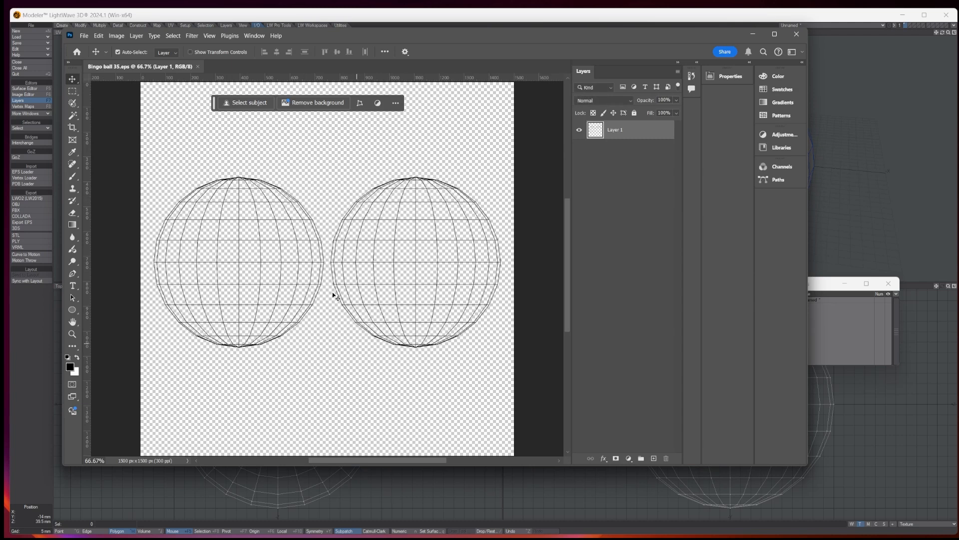
# - Open the recent file Bingo Balls.psd and briefly show its UV layer to compare the artwork with the wireframe
pyautogui.click(84, 36)
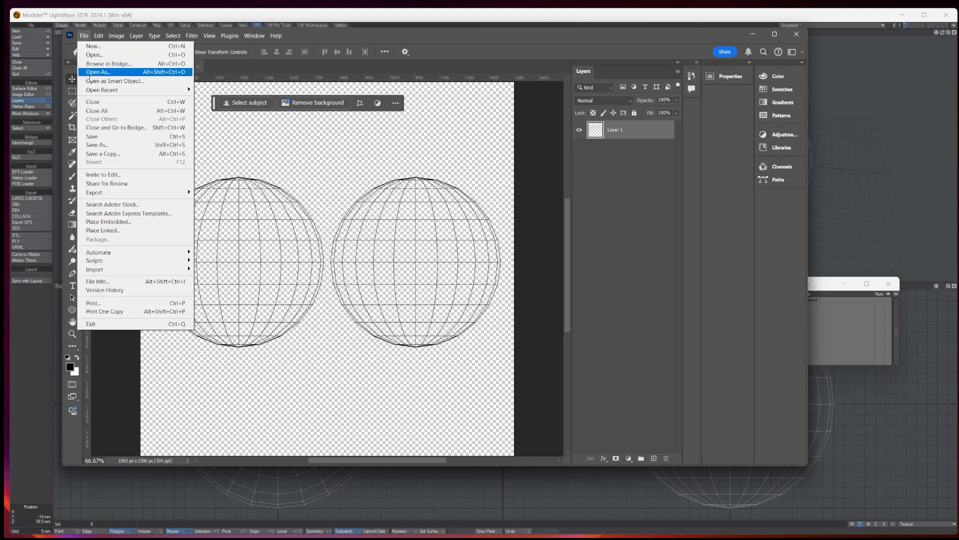
pyautogui.moveTo(96, 91)
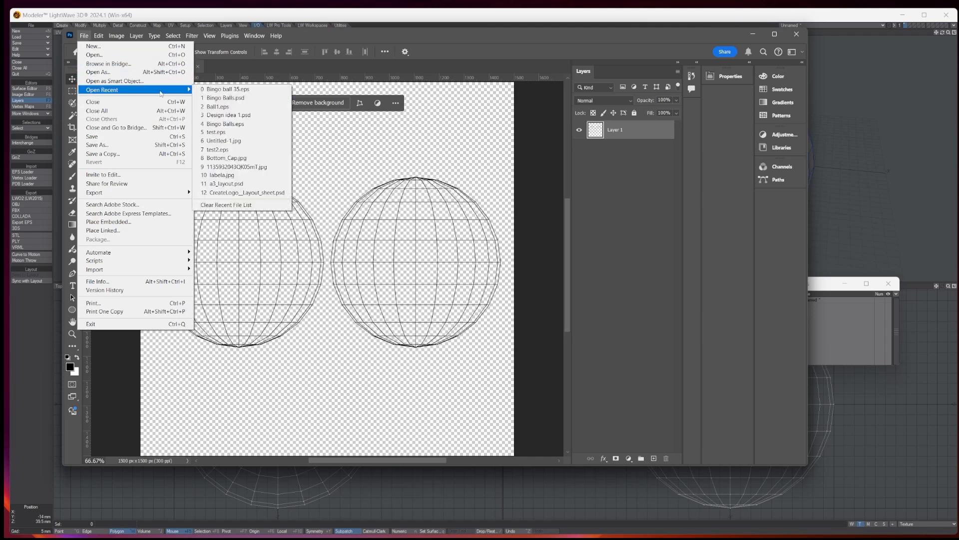
pyautogui.click(225, 98)
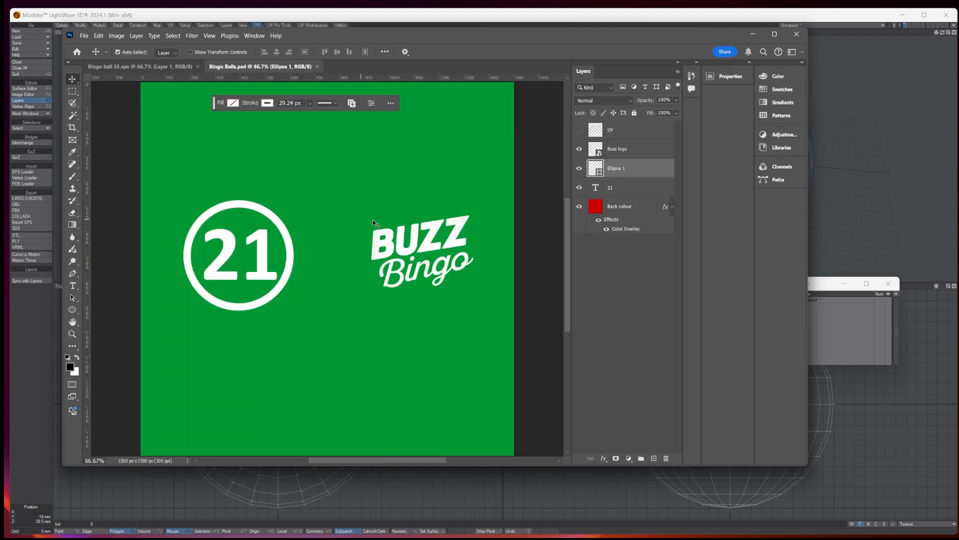
pyautogui.click(581, 130)
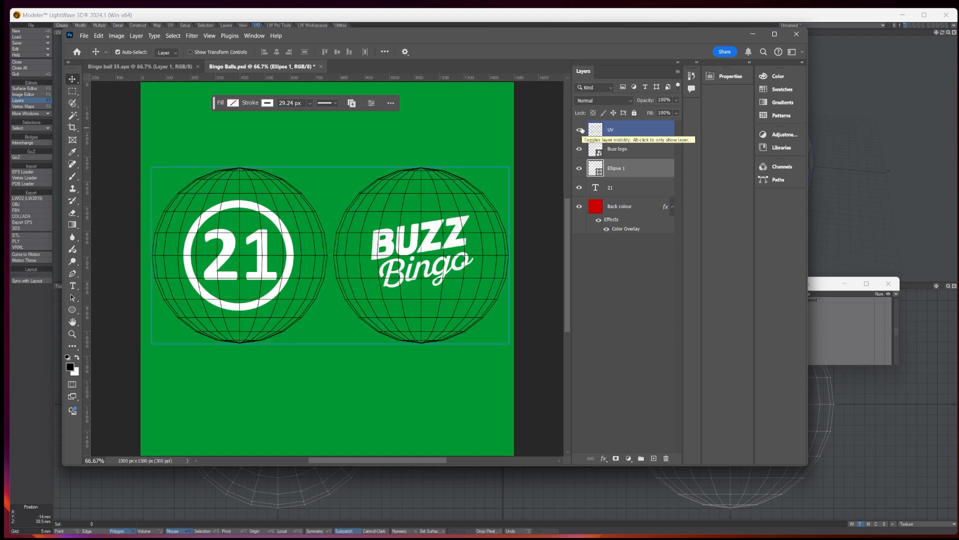
pyautogui.click(581, 130)
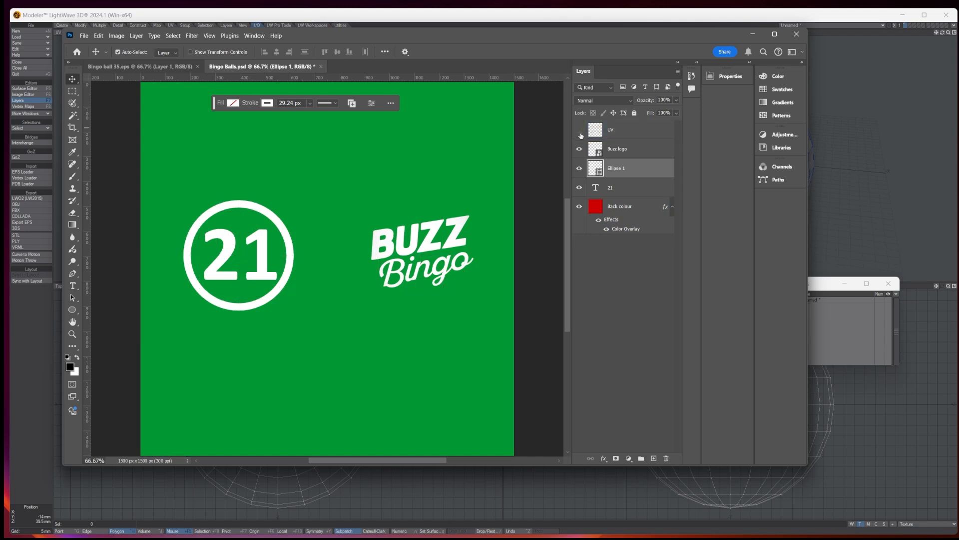
# - Select the Buzz logo, Ellipse 1, 21 and Back colour layers and try to copy them into the Bingo ball 35 document
pyautogui.click(621, 149)
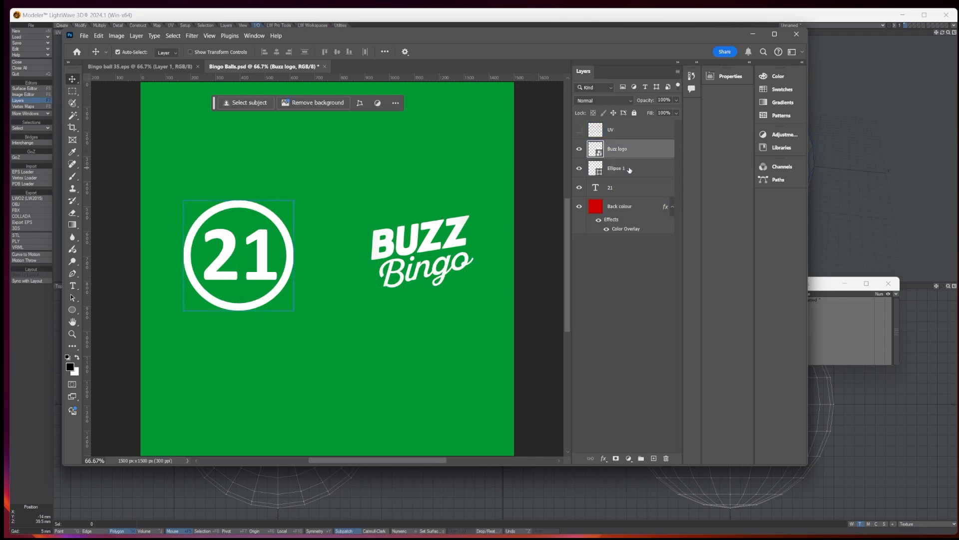
pyautogui.keyDown('shift'); pyautogui.click(627, 206); pyautogui.keyUp('shift')
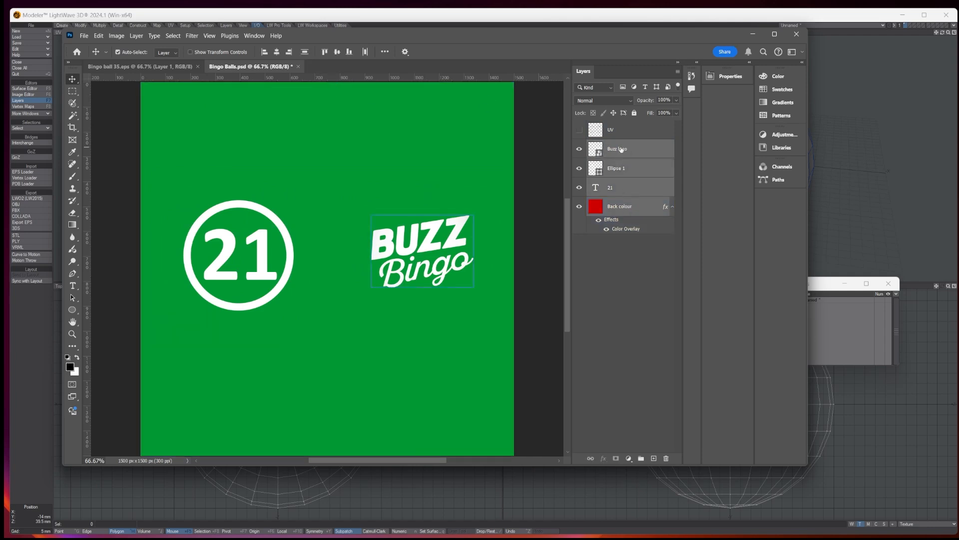
pyautogui.moveTo(621, 149); pyautogui.dragTo(174, 68)
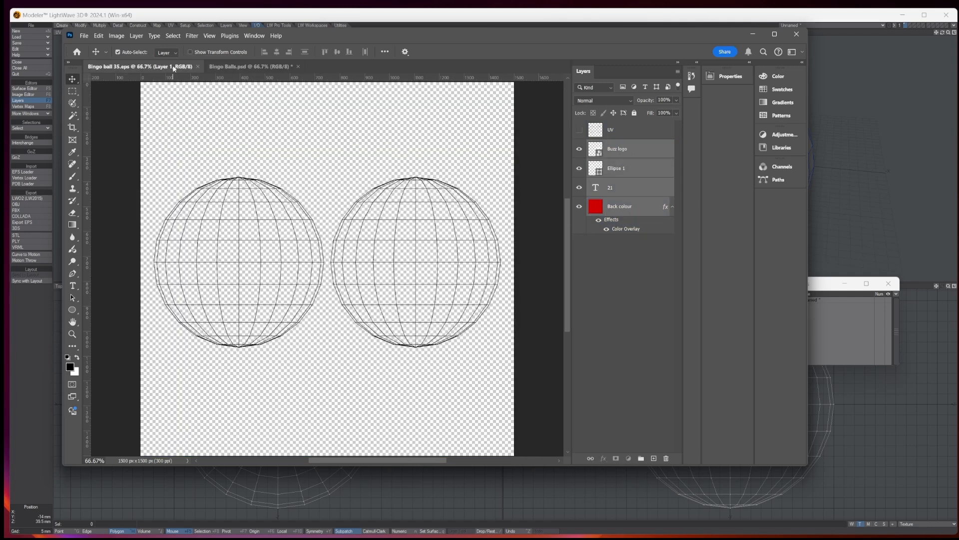
pyautogui.hotkey('ctrl', 'shift', 's')
pyautogui.click(536, 274)
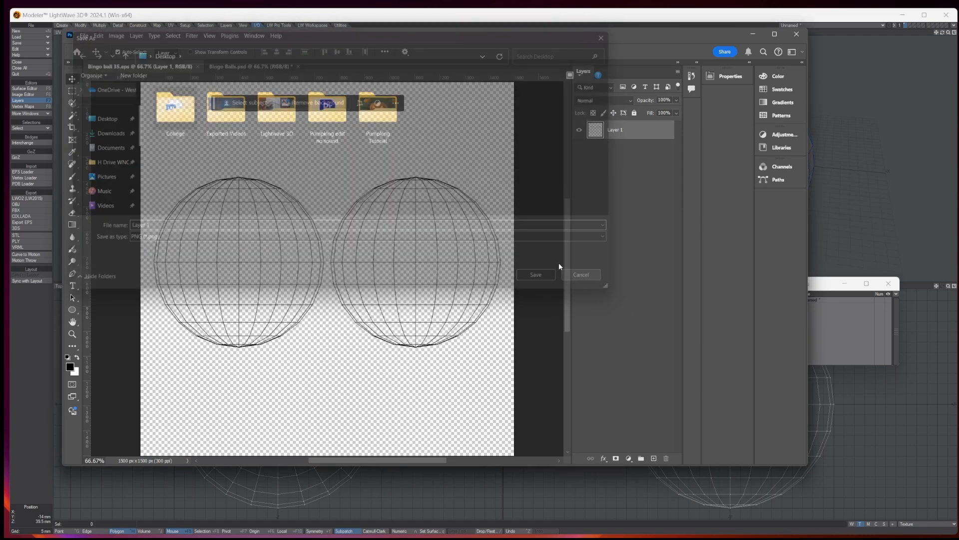
# - Copy the selected artwork layers from Bingo Balls.psd into Bingo ball 35.eps and align them with the canvas edges
pyautogui.click(242, 67)
pyautogui.moveTo(624, 150); pyautogui.dragTo(352, 200)
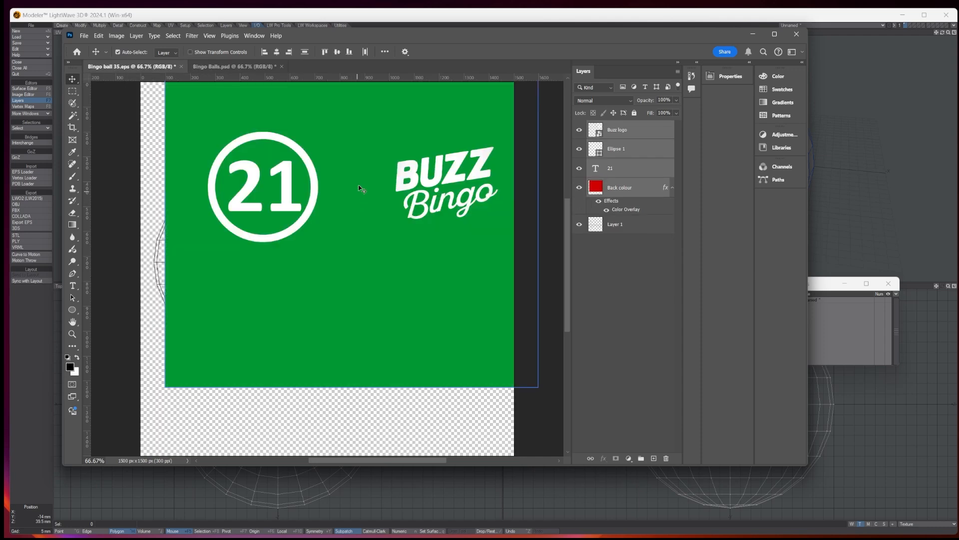
pyautogui.moveTo(356, 161); pyautogui.dragTo(337, 216)
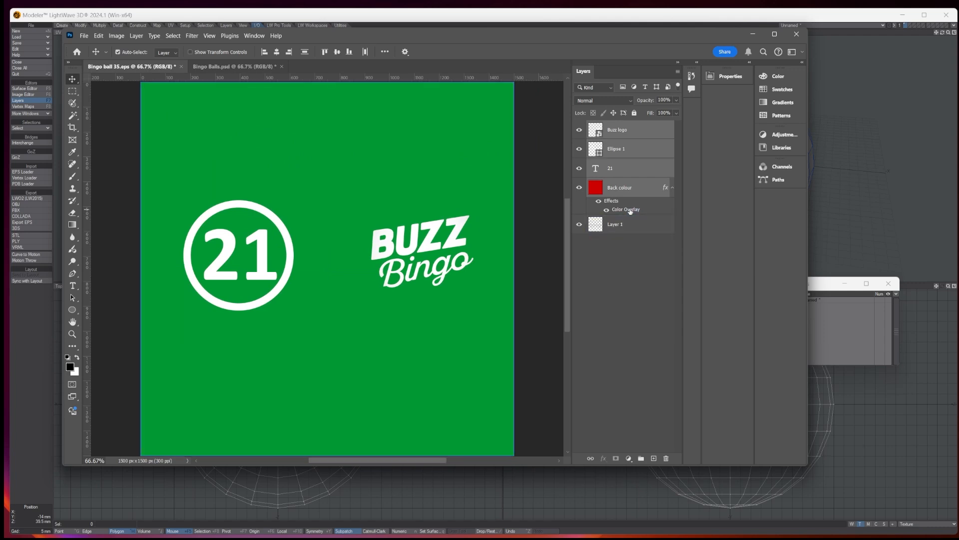
# - Move the wireframe Layer 1 above the artwork layers and toggle its visibility off and on to check alignment
pyautogui.click(636, 156)
pyautogui.moveTo(629, 236); pyautogui.dragTo(609, 131)
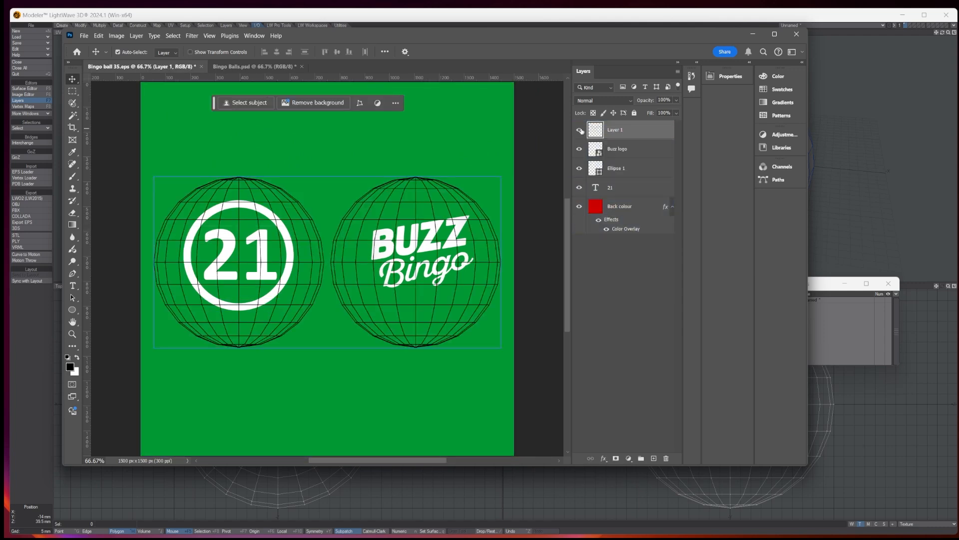
pyautogui.click(580, 130)
pyautogui.click(580, 131)
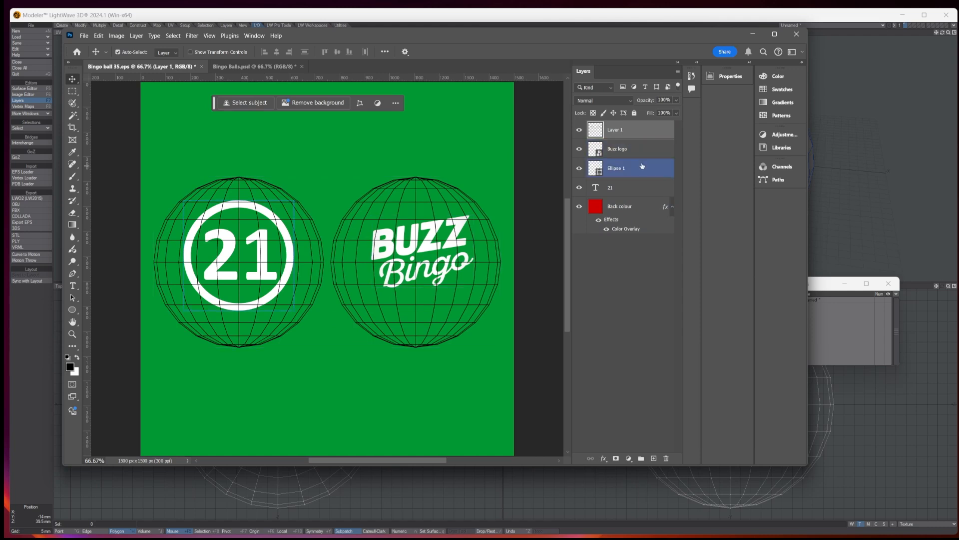
# - Hide the layer effects on the Back colour layer to reveal its red fill
pyautogui.click(620, 230)
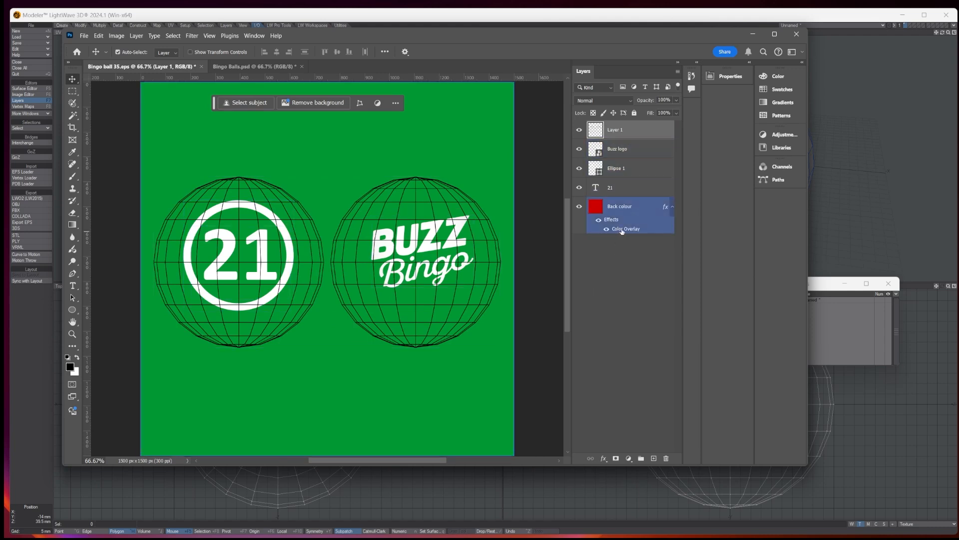
pyautogui.click(600, 222)
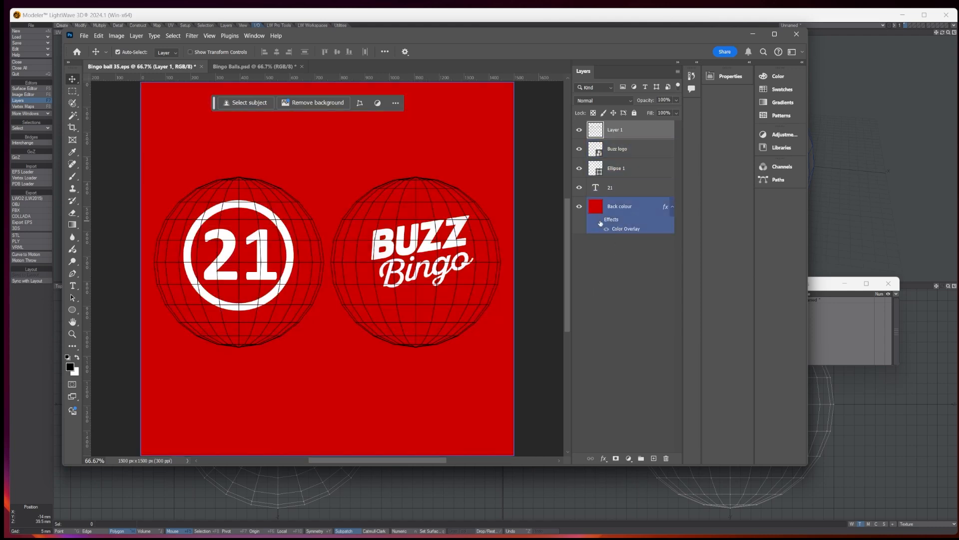
pyautogui.click(250, 250)
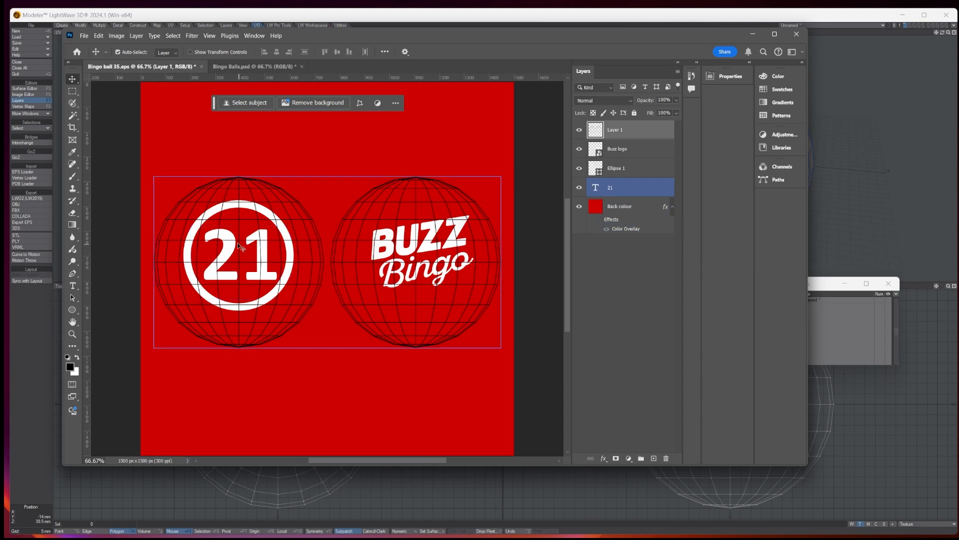
# - Fully lock the wireframe Layer 1 so that it stays fixed above the artwork
pyautogui.click(239, 209)
pyautogui.click(620, 150)
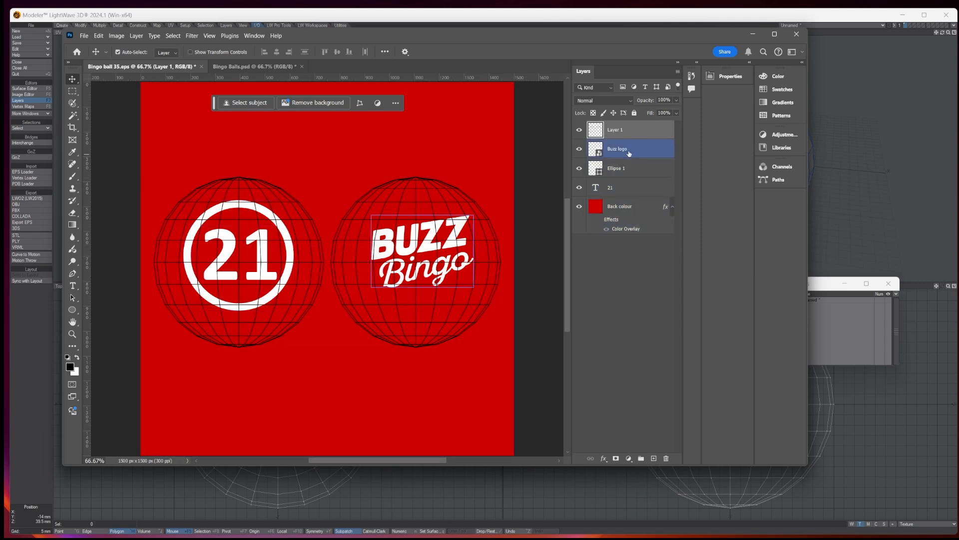
pyautogui.click(625, 129)
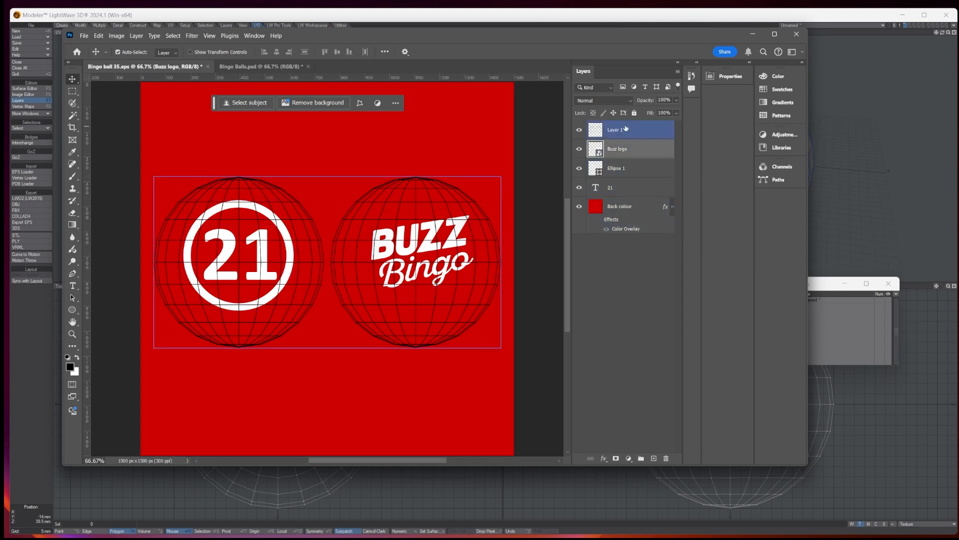
pyautogui.click(634, 113)
# - Move the Buzz logo layer to the centre of the right-hand wireframe circle
pyautogui.click(477, 240)
pyautogui.click(616, 168)
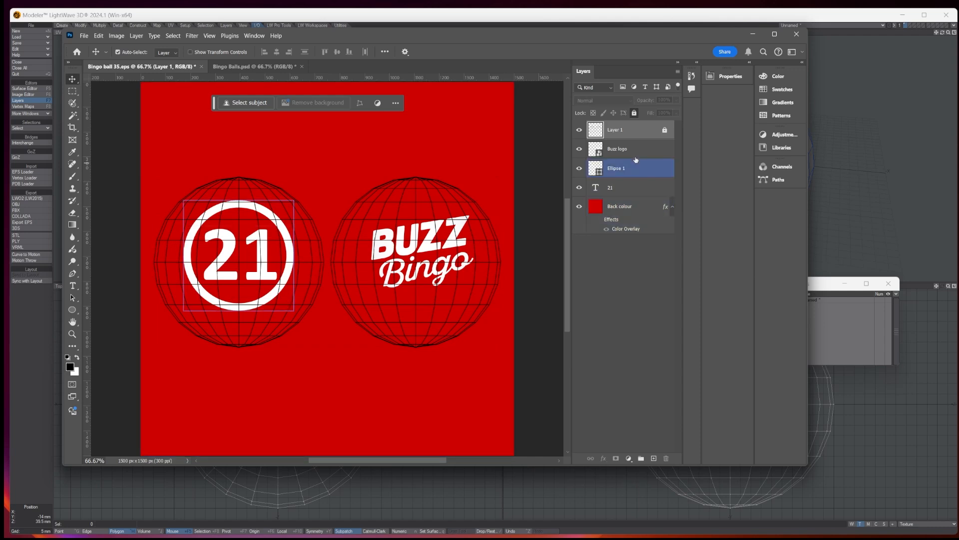
pyautogui.click(618, 149)
pyautogui.moveTo(421, 233); pyautogui.dragTo(417, 253)
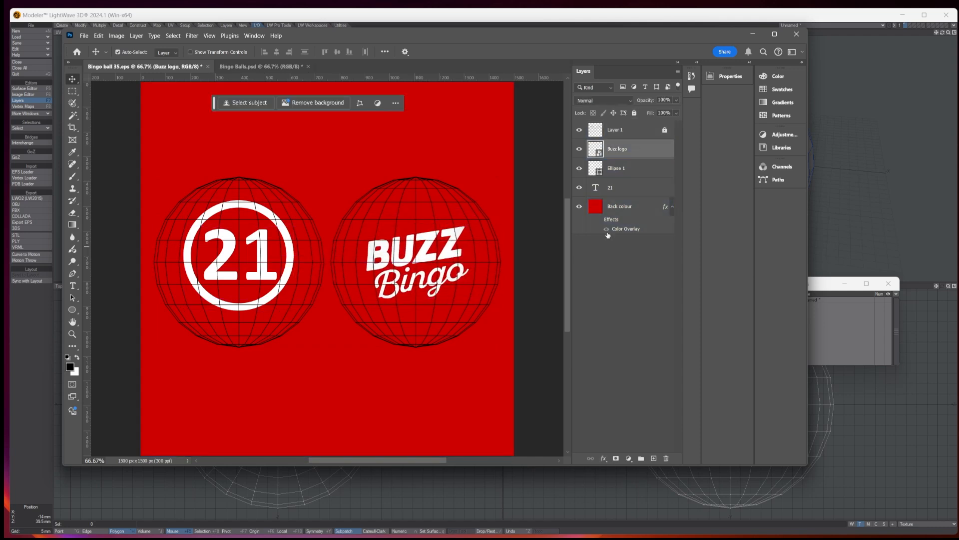
# - Select the Ellipse 1 and 21 layers together and move them to the centre of the left-hand wireframe circle, nudging them into place
pyautogui.click(634, 212)
pyautogui.click(620, 168)
pyautogui.click(624, 188)
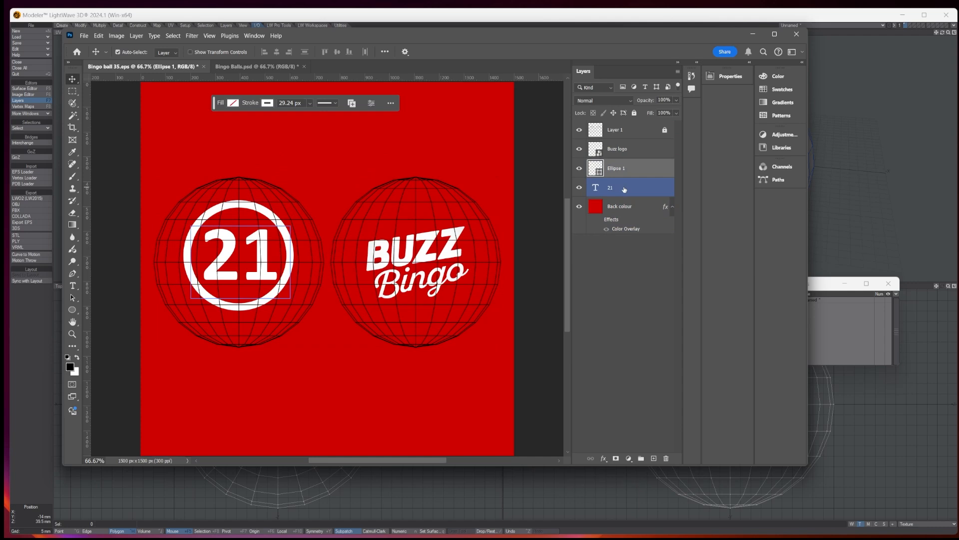
pyautogui.moveTo(242, 201); pyautogui.dragTo(239, 214)
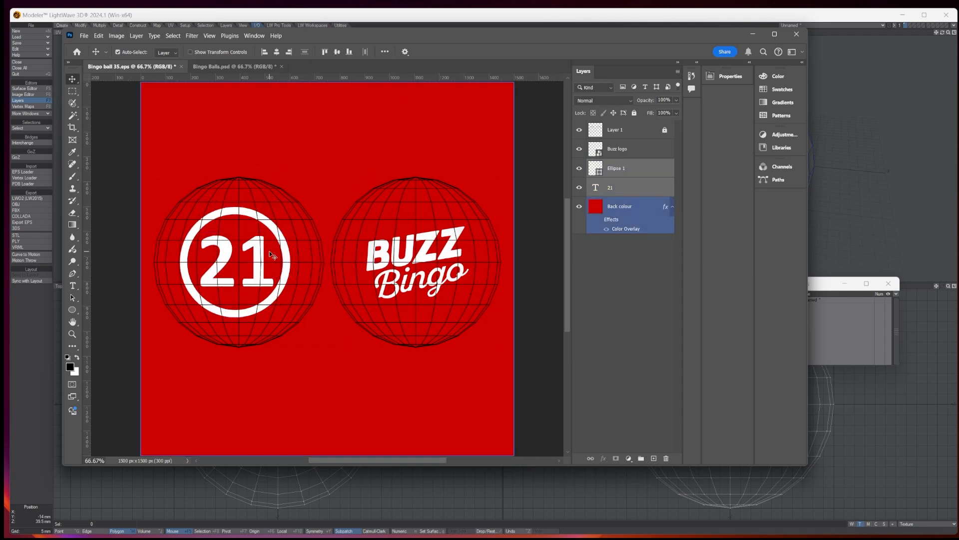
pyautogui.moveTo(286, 253); pyautogui.dragTo(283, 253)
pyautogui.click(383, 252)
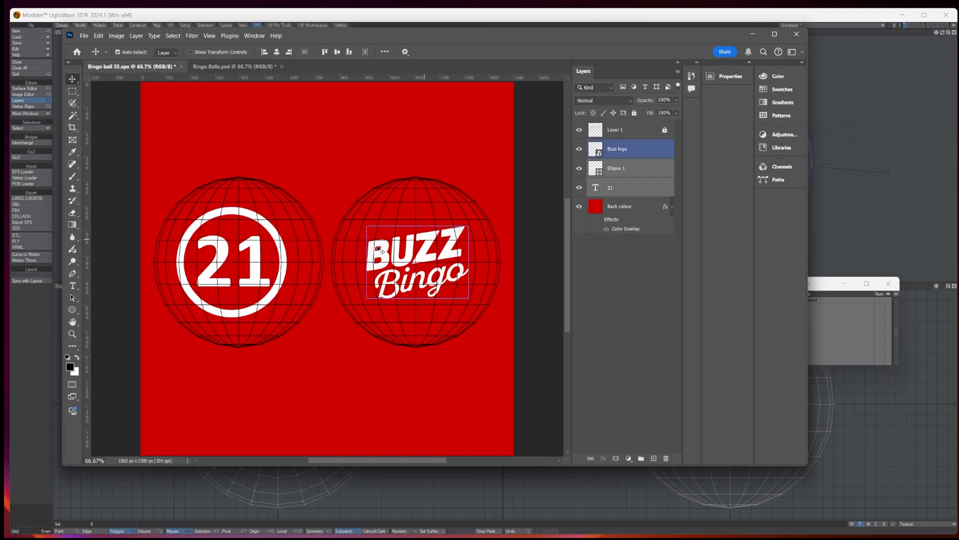
pyautogui.press('Right')
pyautogui.press('Right')
pyautogui.press('Right')
pyautogui.press('Right')
pyautogui.press('Right')
pyautogui.press('Right')
pyautogui.press('Right')
pyautogui.press('Right')
pyautogui.press('Right')
pyautogui.press('Right')
pyautogui.press('Right')
pyautogui.press('Right')
pyautogui.press('Right')
pyautogui.press('Right')
pyautogui.press('Right')
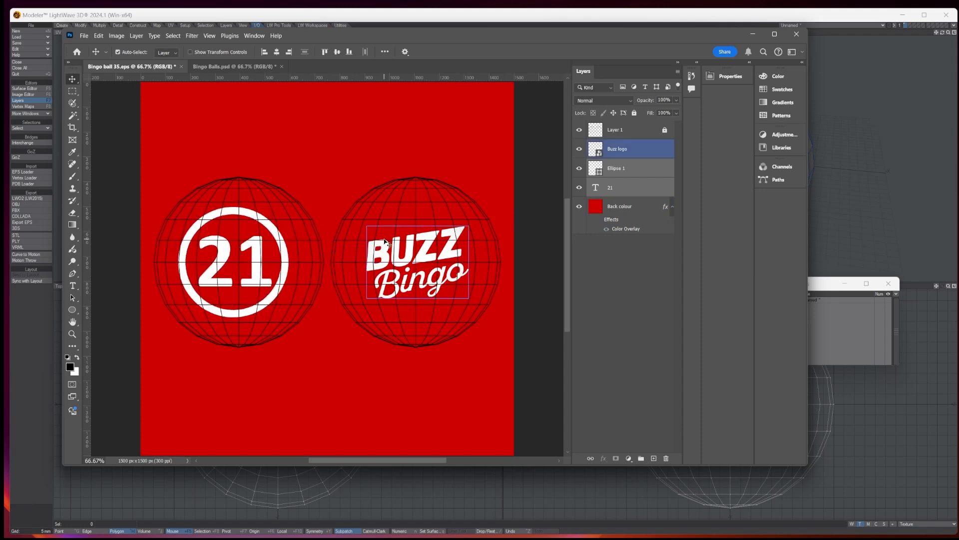
# - Hide the wireframe Layer 1 and switch to LightWave Modeler
pyautogui.click(579, 129)
pyautogui.click(320, 291)
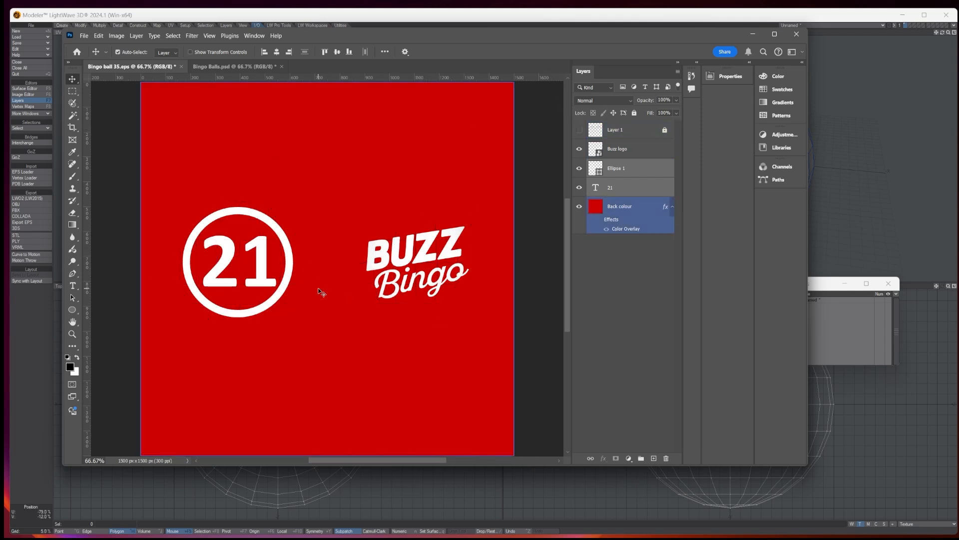
pyautogui.click(393, 17)
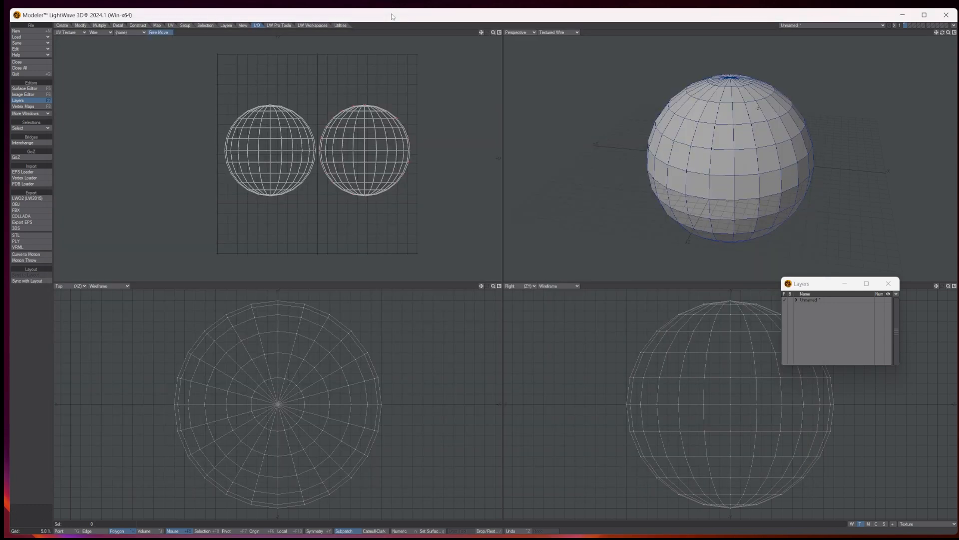
# - Open the node graph of the Bingo ball 35 surface and connect a new Image node's Color output to the Principled BSDF Color
pyautogui.click(34, 91)
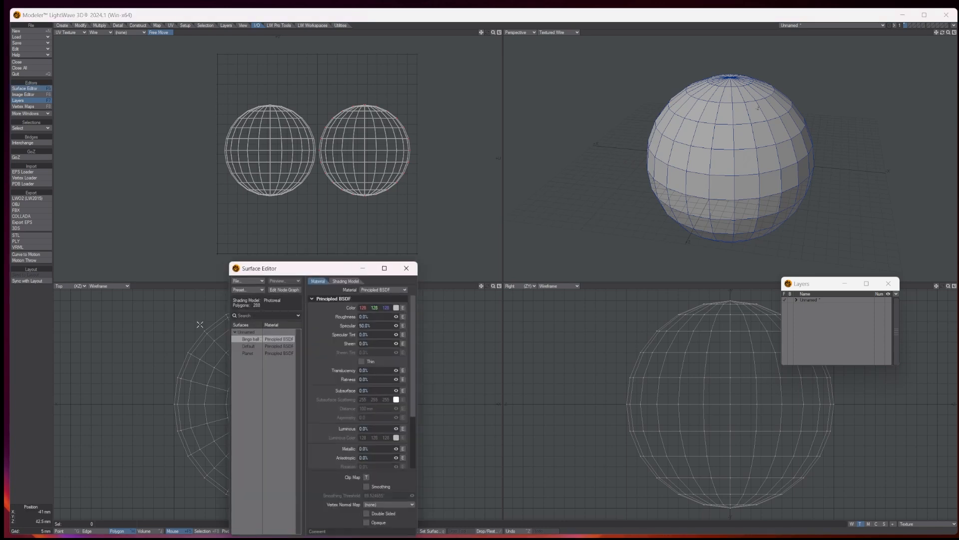
pyautogui.doubleClick(246, 340)
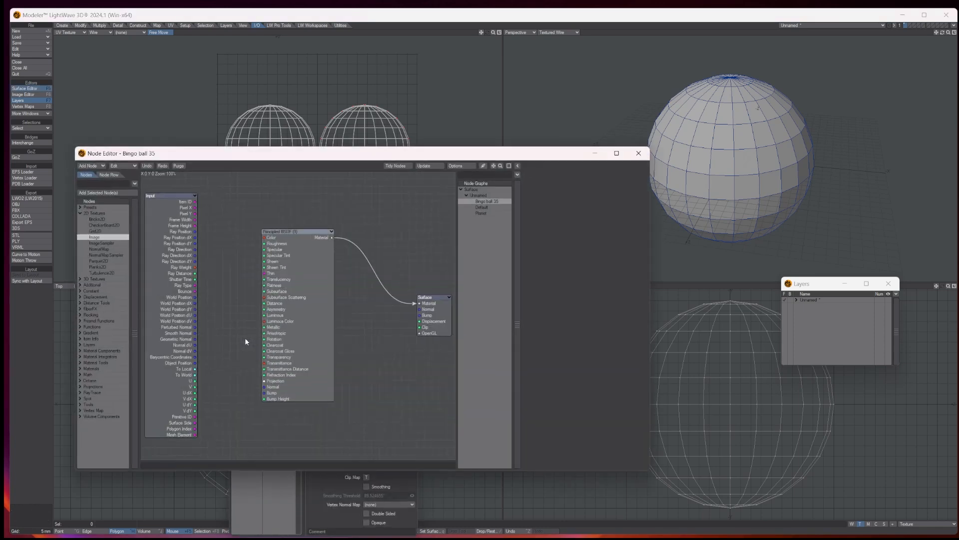
pyautogui.doubleClick(95, 239)
pyautogui.moveTo(299, 284); pyautogui.dragTo(265, 238)
# - Load the Bingo Ball 35 picture from the Images folder into the Image node
pyautogui.click(617, 183)
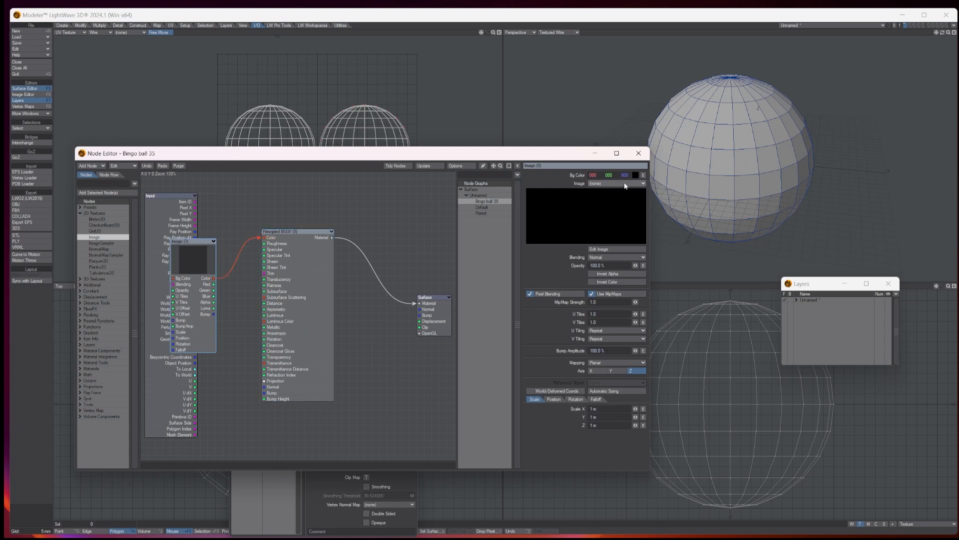
pyautogui.click(620, 194)
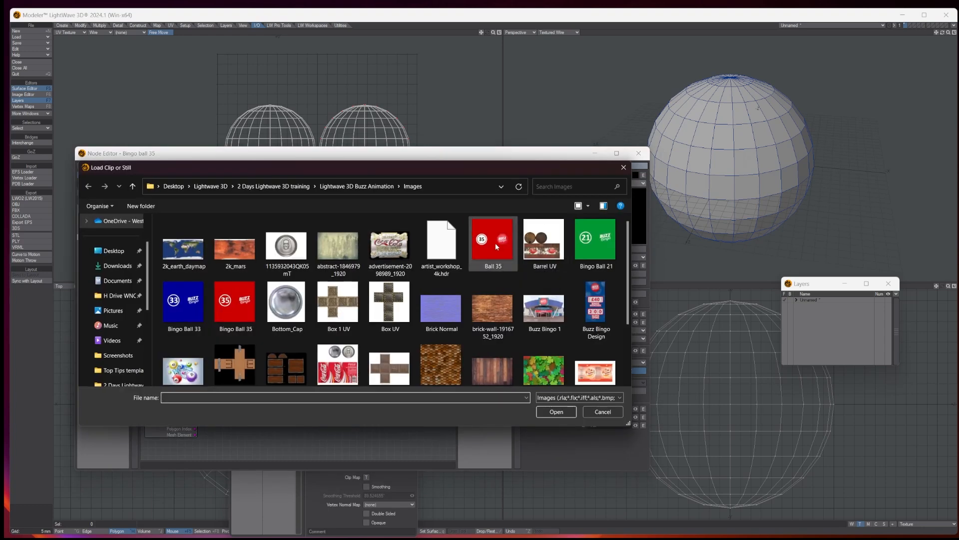
pyautogui.click(235, 302)
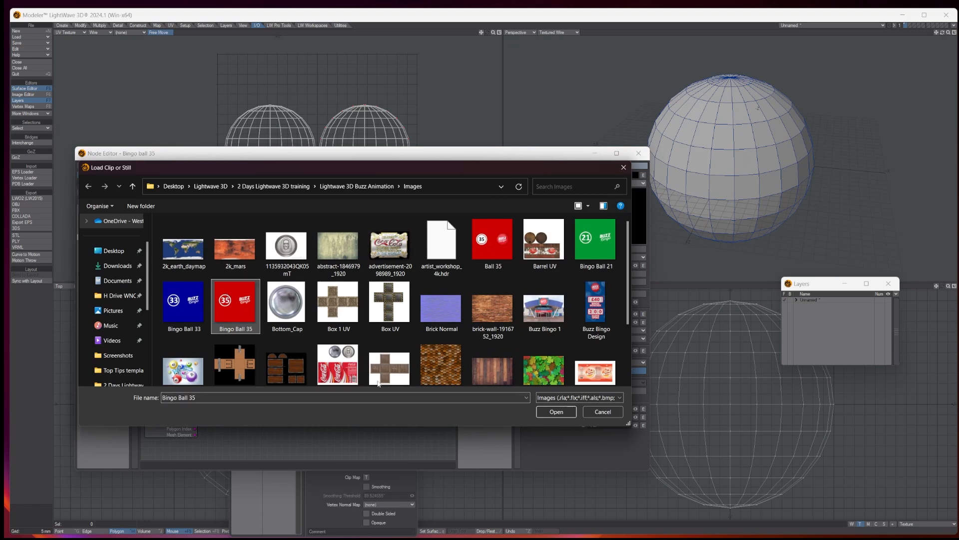
pyautogui.click(555, 411)
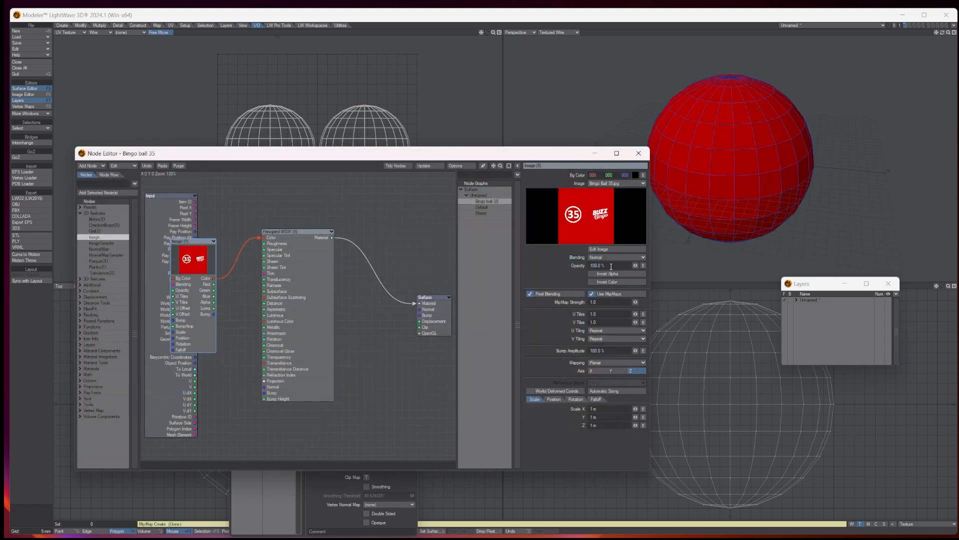
# - Set the Image node's mapping to UV Map using Bingo ball UV, check the ball's texture in perspective, and close the Node Editor
pyautogui.click(611, 362)
pyautogui.click(608, 388)
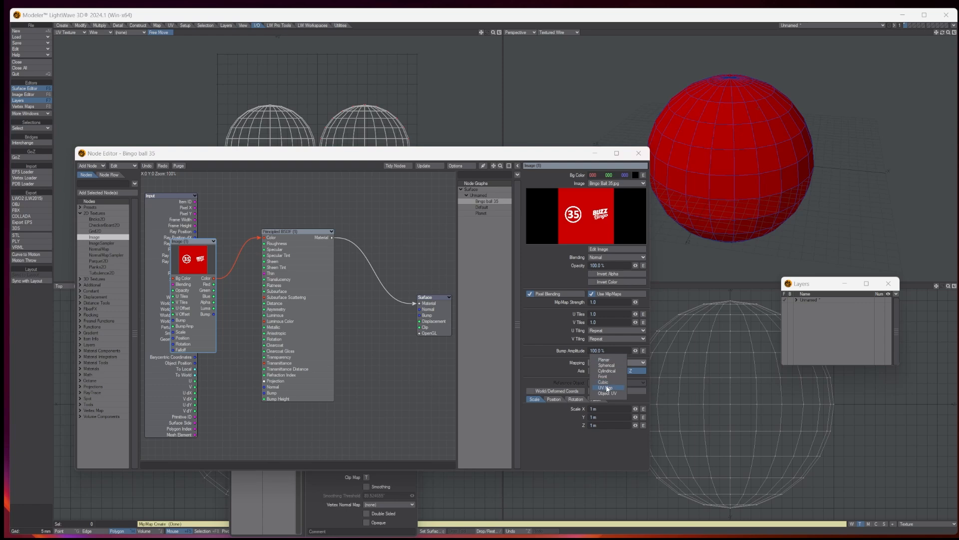
pyautogui.click(608, 372)
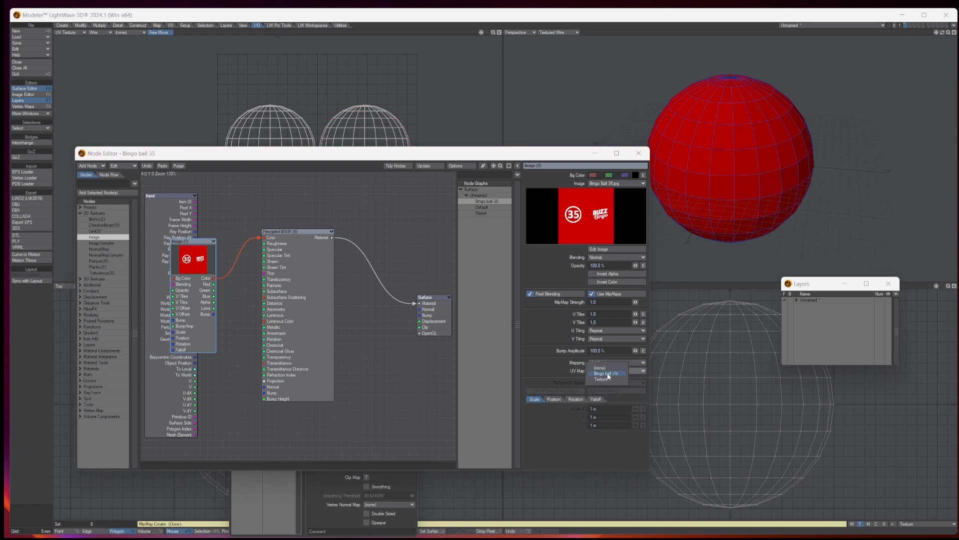
pyautogui.click(607, 374)
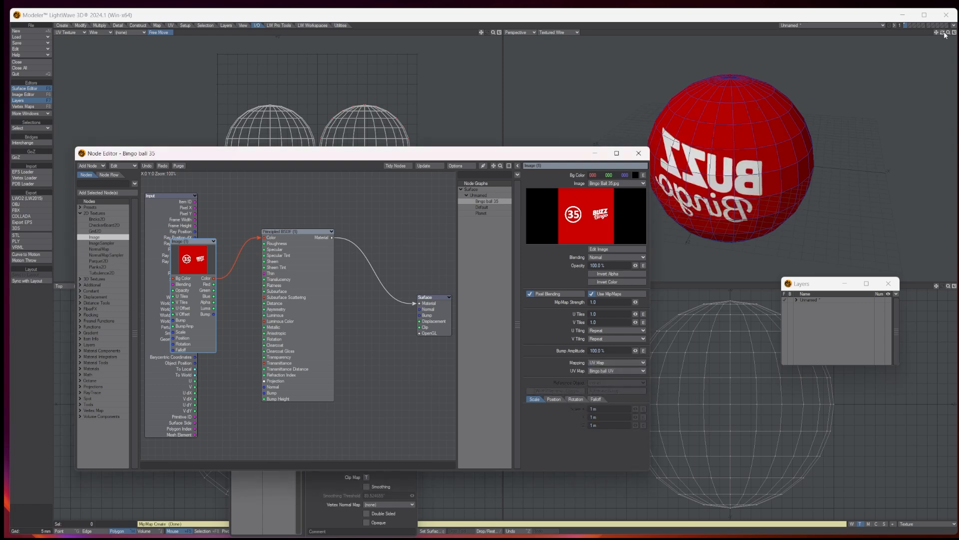
pyautogui.moveTo(943, 32); pyautogui.dragTo(700, 36)
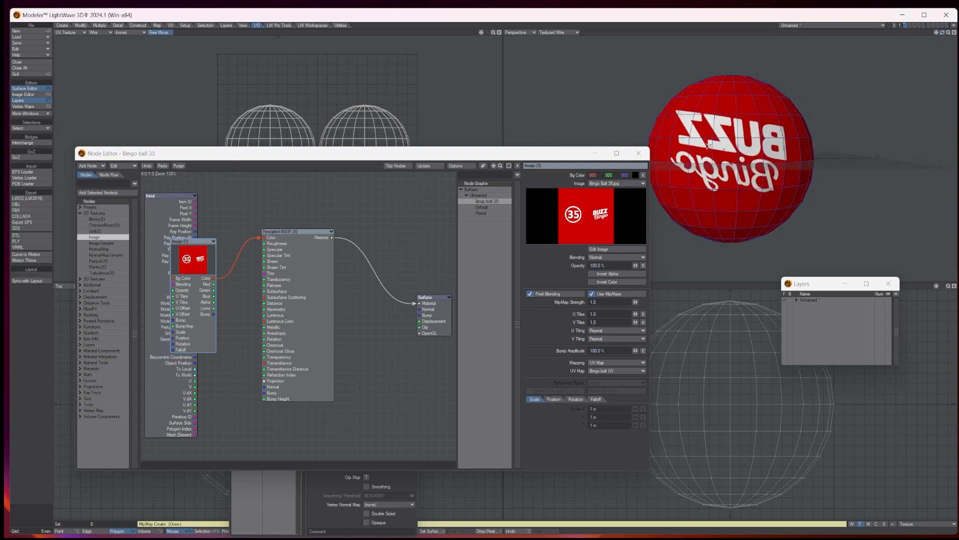
pyautogui.click(639, 153)
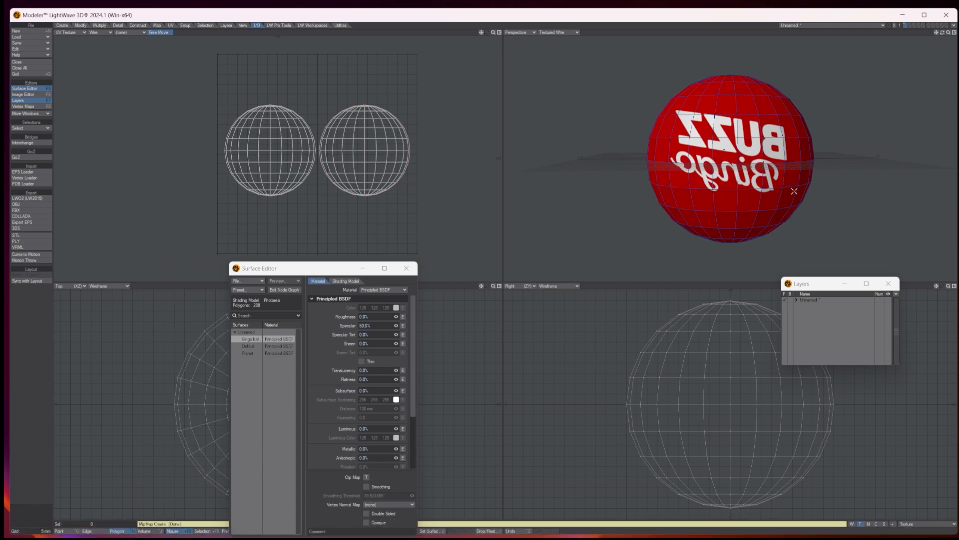
# - Select the ball half in the right-hand UV circle, flip its UVs along U to unmirror the Buzz Bingo logo, and deselect
pyautogui.click(751, 133)
pyautogui.click(411, 109)
pyautogui.moveTo(400, 99)
pyautogui.mouseDown(button='right')
pyautogui.moveTo(347, 93)
pyautogui.moveTo(315, 122)
pyautogui.moveTo(332, 214)
pyautogui.moveTo(427, 108)
pyautogui.mouseUp(button='right')
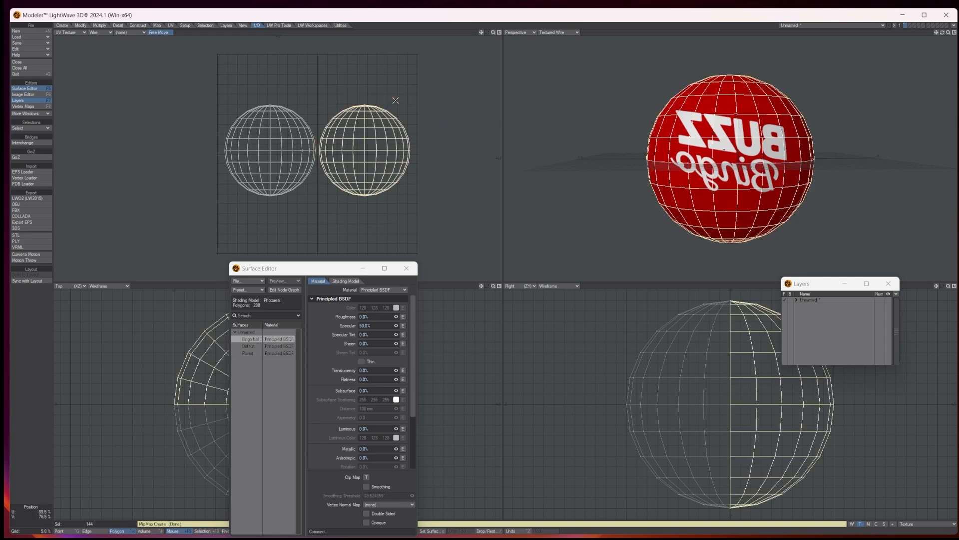
pyautogui.click(172, 26)
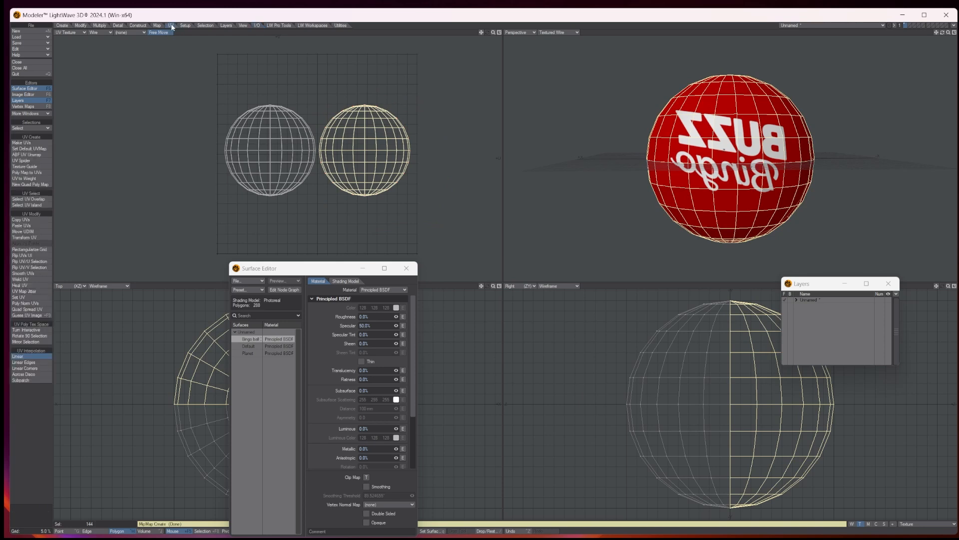
pyautogui.click(36, 261)
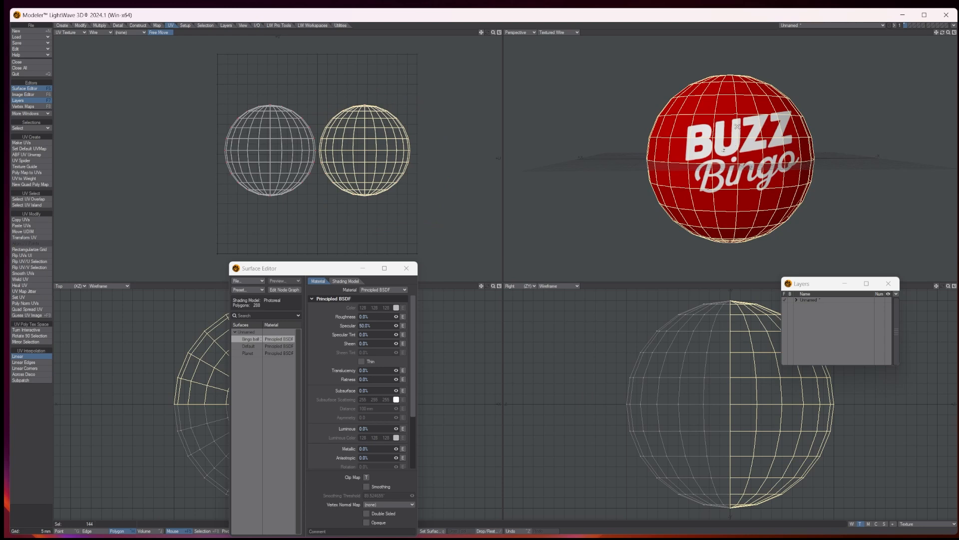
pyautogui.press('/')
# - Set the perspective view's shading to Texture and enable Smoothing on the Bingo ball surface
pyautogui.moveTo(942, 32); pyautogui.dragTo(530, 33)
pyautogui.click(566, 33)
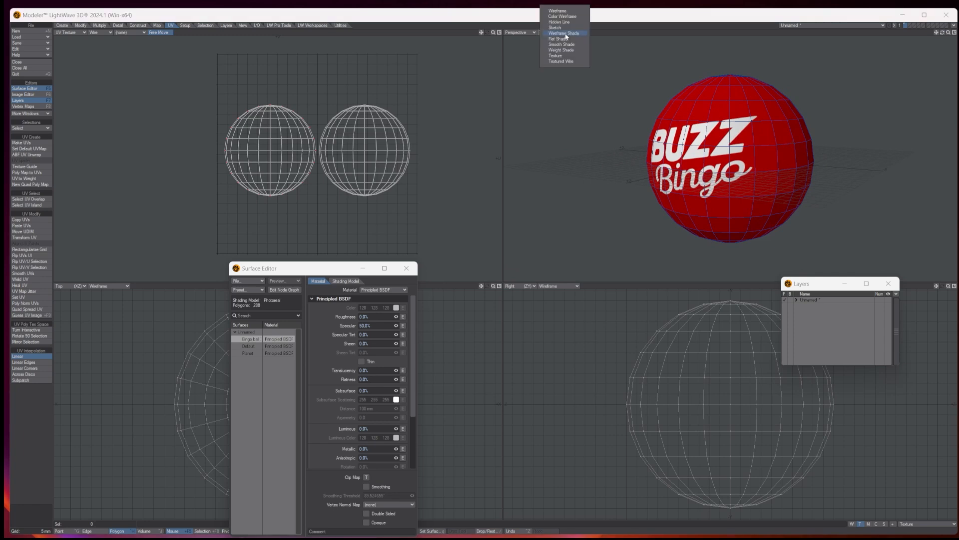
pyautogui.click(569, 54)
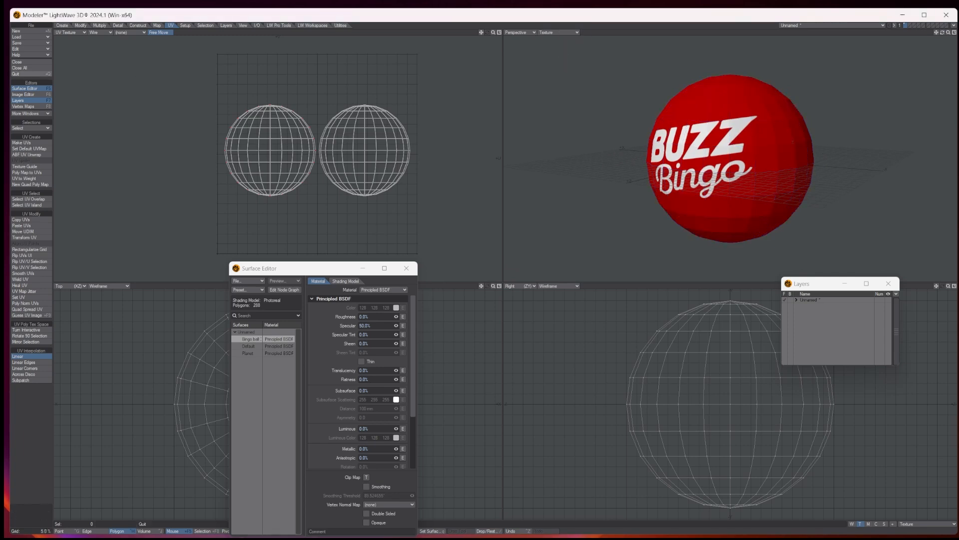
pyautogui.click(368, 486)
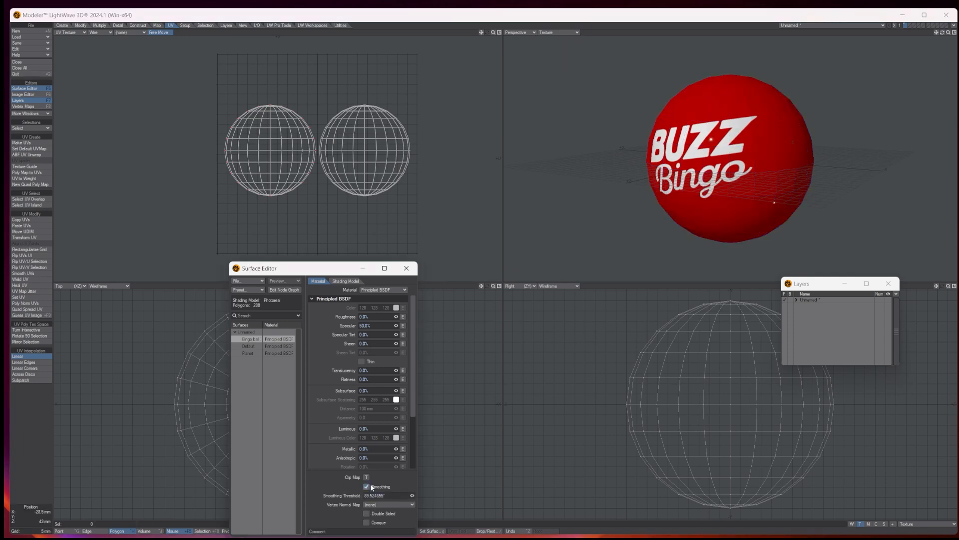
pyautogui.moveTo(943, 33)
pyautogui.mouseDown()
pyautogui.moveTo(958, 33)
pyautogui.moveTo(925, 32)
pyautogui.mouseUp()
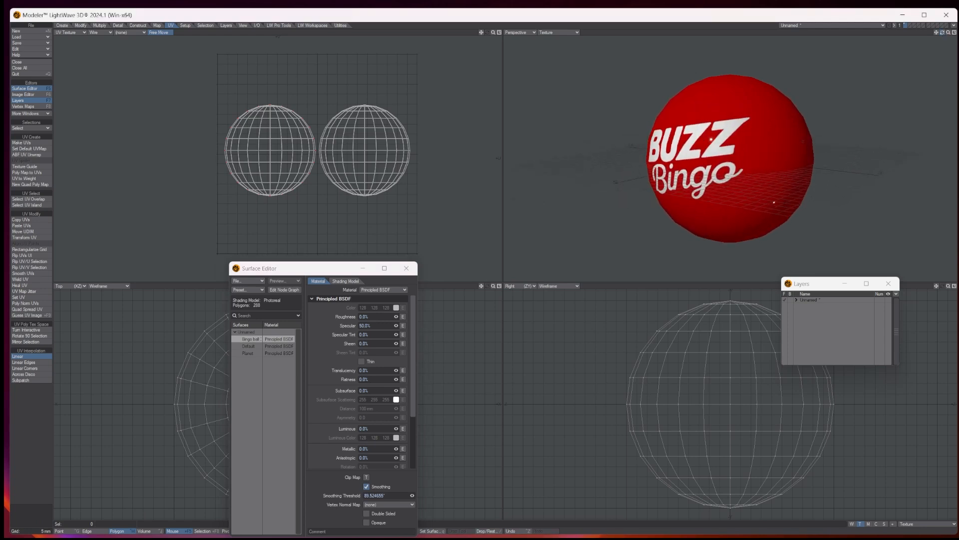
# - Expand the object in the layer list and rename its first layer as Bingo ball 35
pyautogui.click(796, 299)
pyautogui.doubleClick(811, 305)
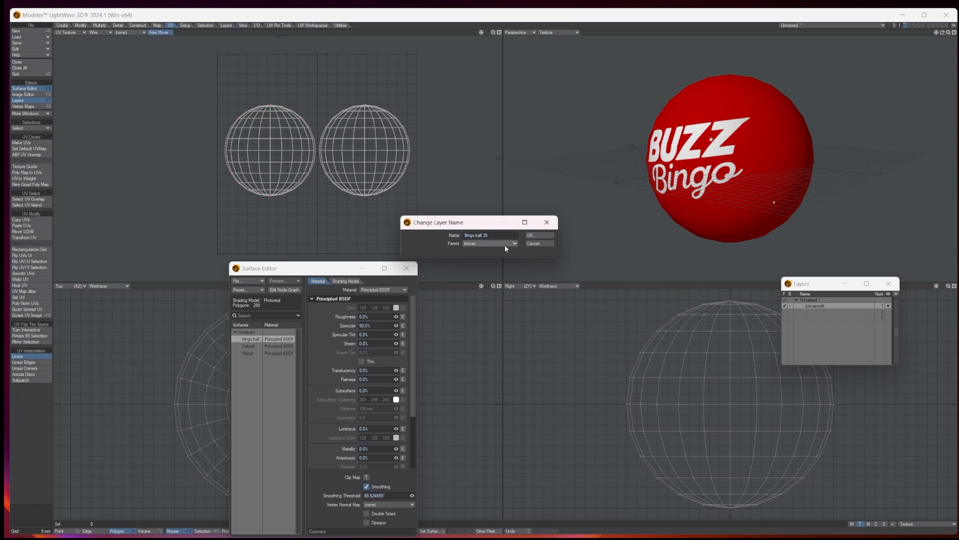
pyautogui.click(538, 235)
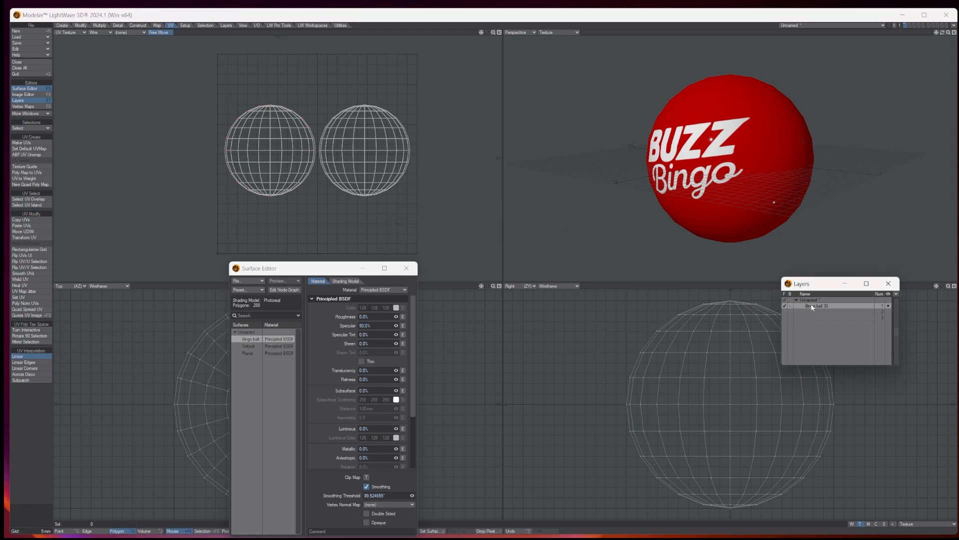
# - Paste a copy of the ball into the empty second layer
pyautogui.click(814, 311)
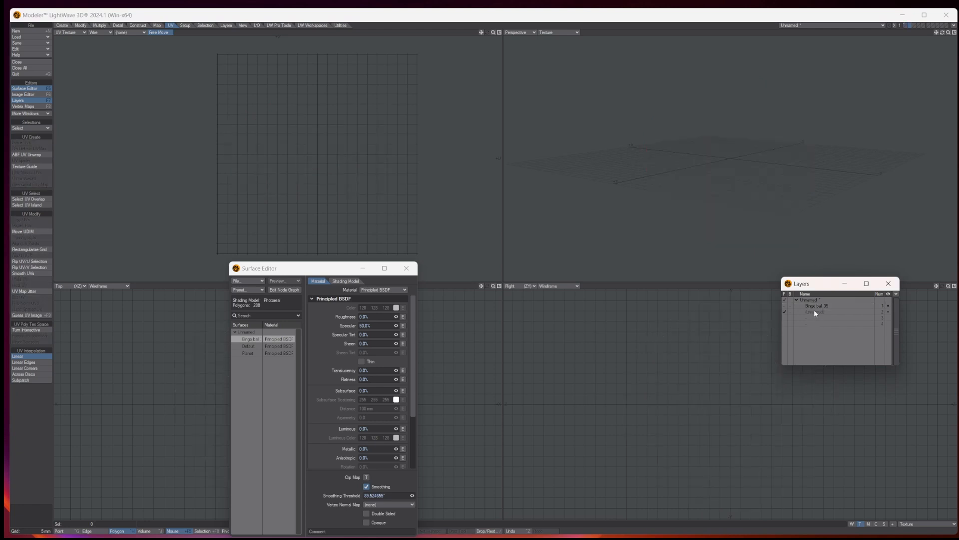
pyautogui.press('v')
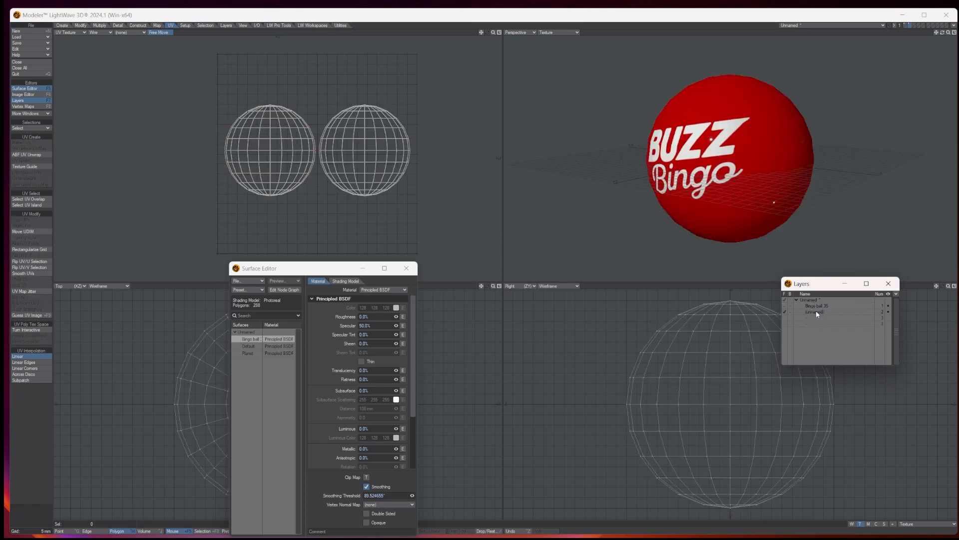
# - Rename the second layer as Bingo Ball 33, correcting the misspelled first word
pyautogui.doubleClick(815, 311)
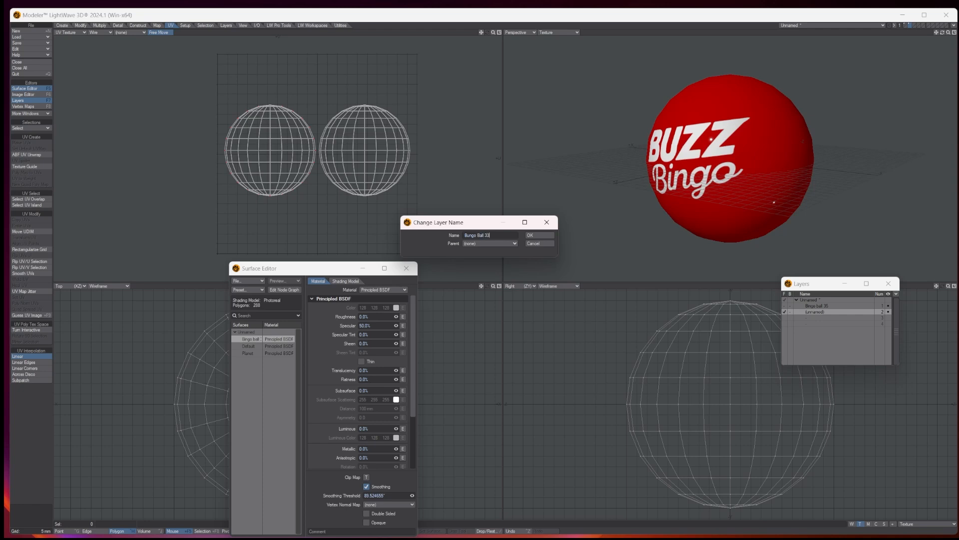
pyautogui.click(533, 235)
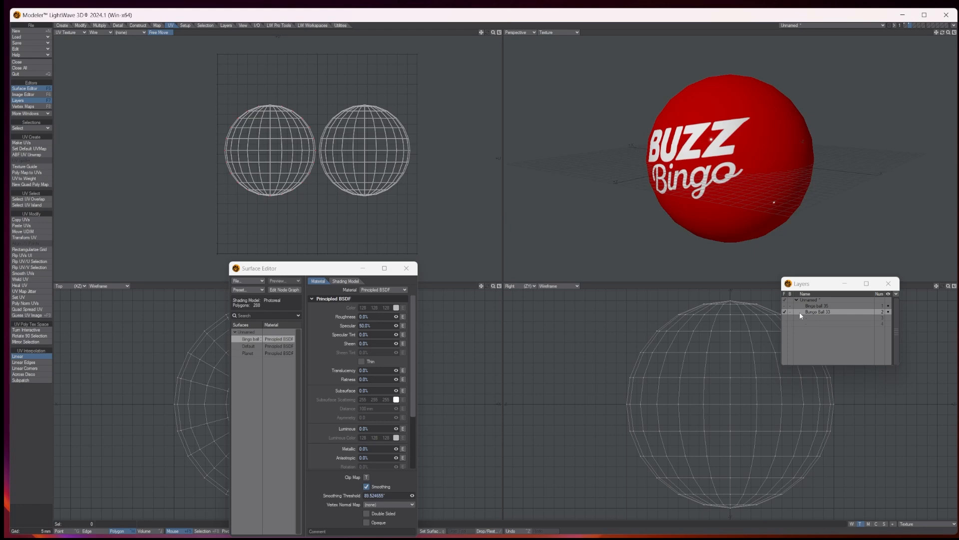
pyautogui.doubleClick(812, 311)
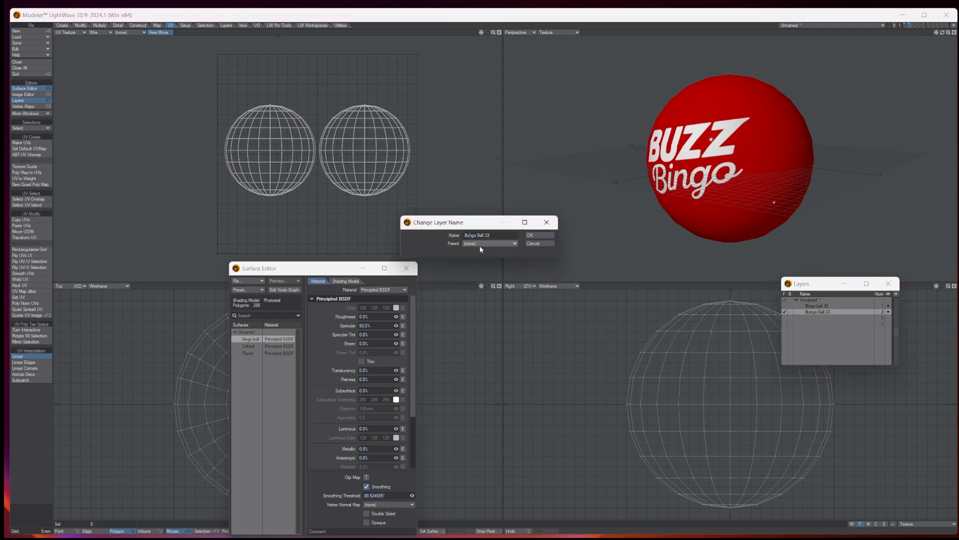
pyautogui.press('BackSpace')
pyautogui.write('i')
pyautogui.click(533, 236)
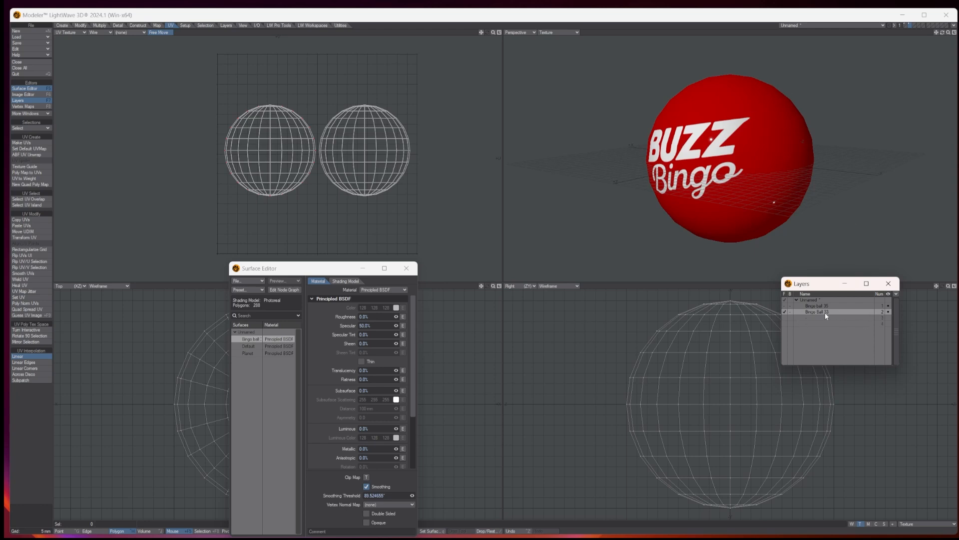
# - Assign a new surface named Bingo ball 33 to the ball in the second layer
pyautogui.press('q')
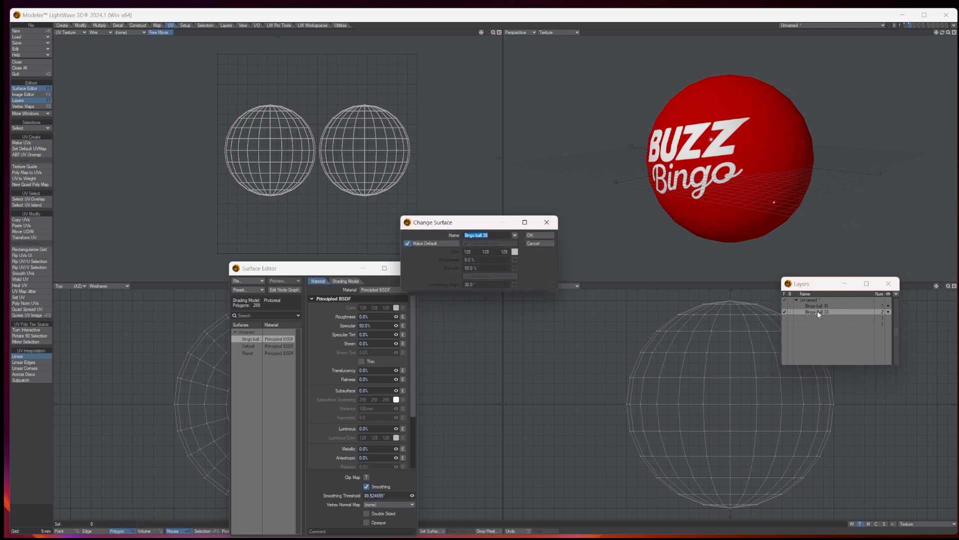
pyautogui.click(493, 237)
pyautogui.press('BackSpace')
pyautogui.press('BackSpace')
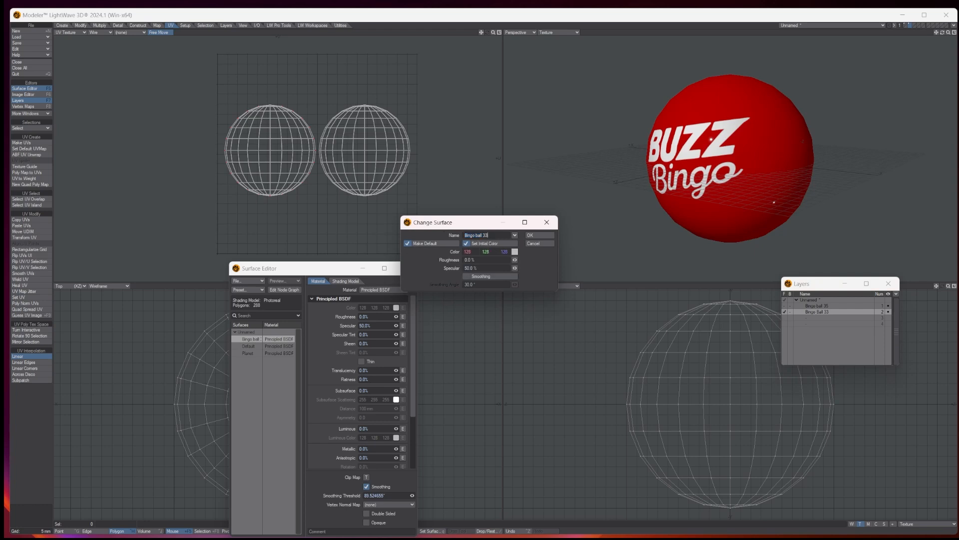
pyautogui.click(551, 236)
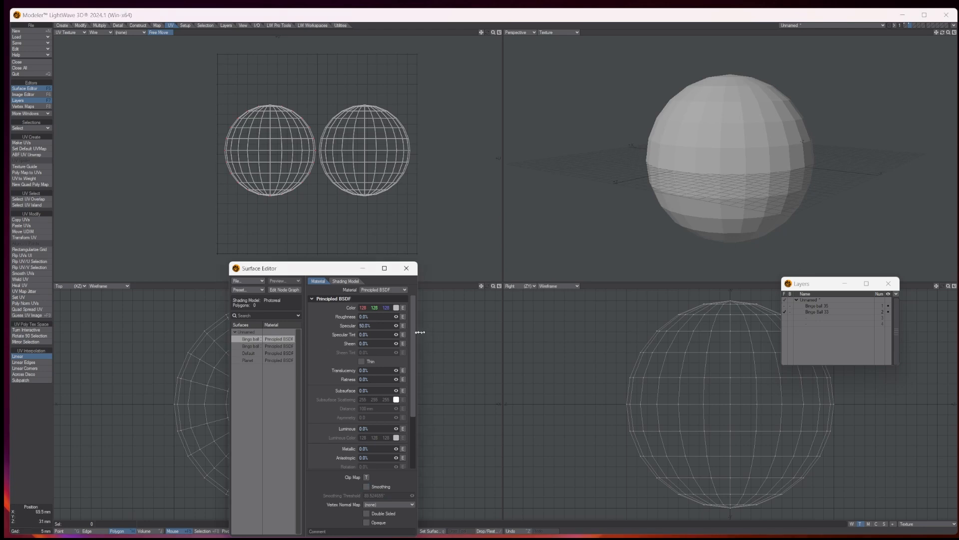
# - Enlarge the Surface Editor and copy the image node from the Bingo ball 35 surface's node graph
pyautogui.moveTo(418, 338); pyautogui.dragTo(563, 329)
pyautogui.moveTo(421, 267); pyautogui.dragTo(452, 142)
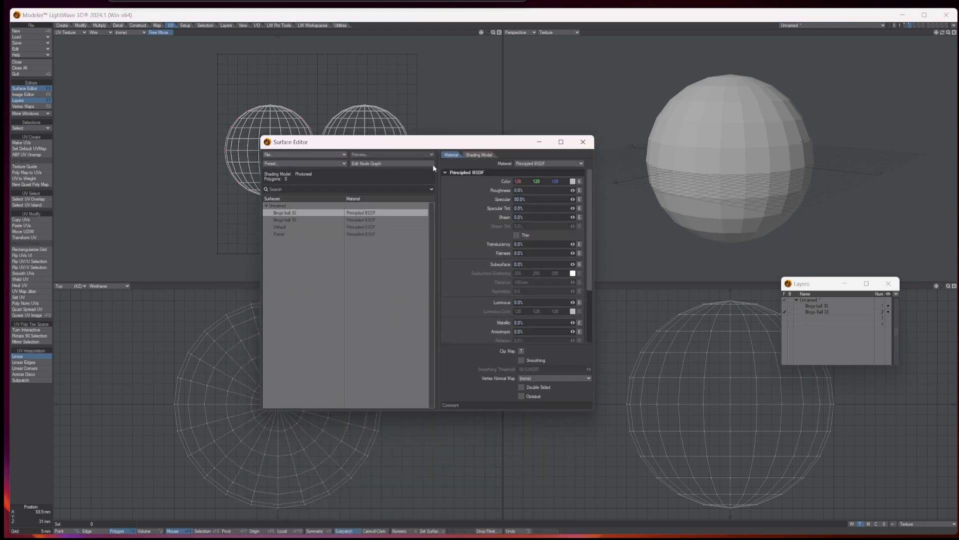
pyautogui.doubleClick(294, 220)
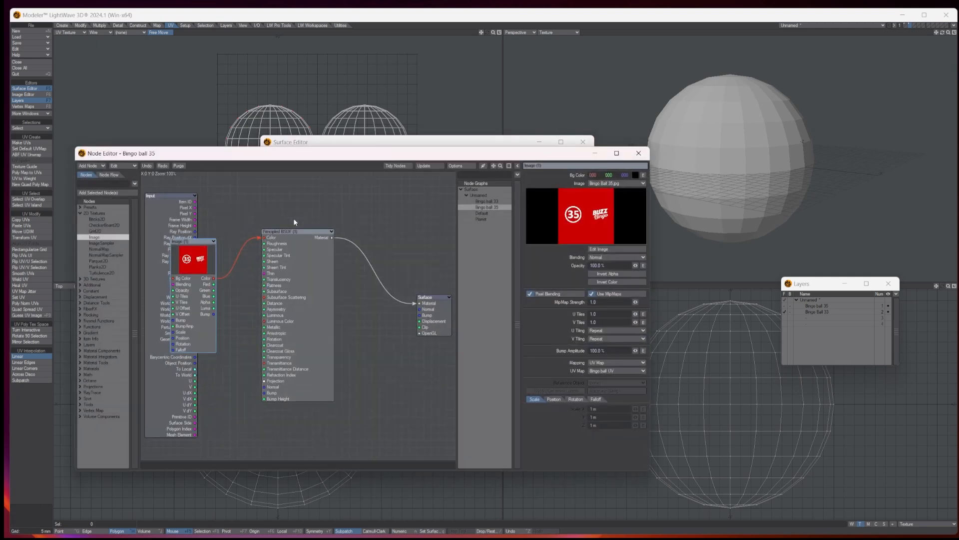
pyautogui.moveTo(194, 255); pyautogui.dragTo(208, 248)
pyautogui.rightClick(213, 247)
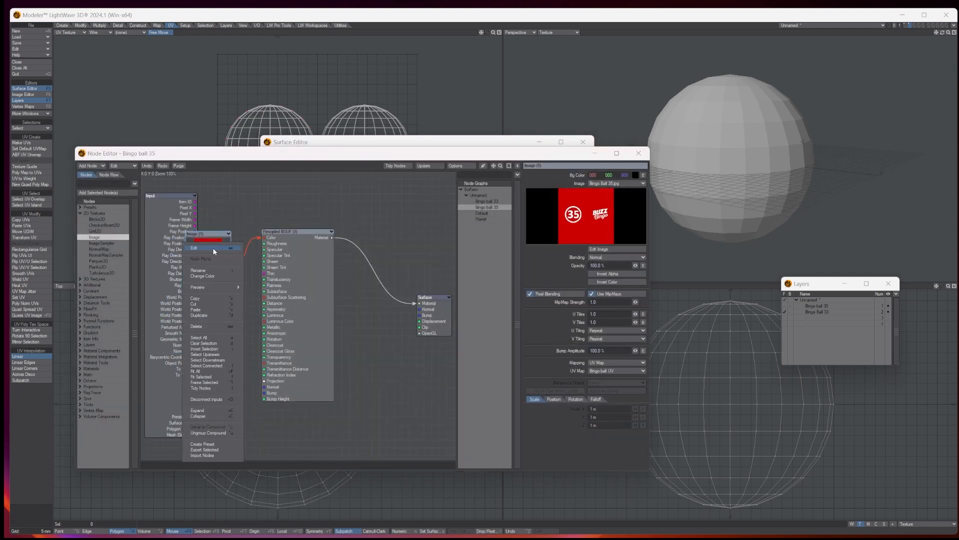
pyautogui.click(208, 298)
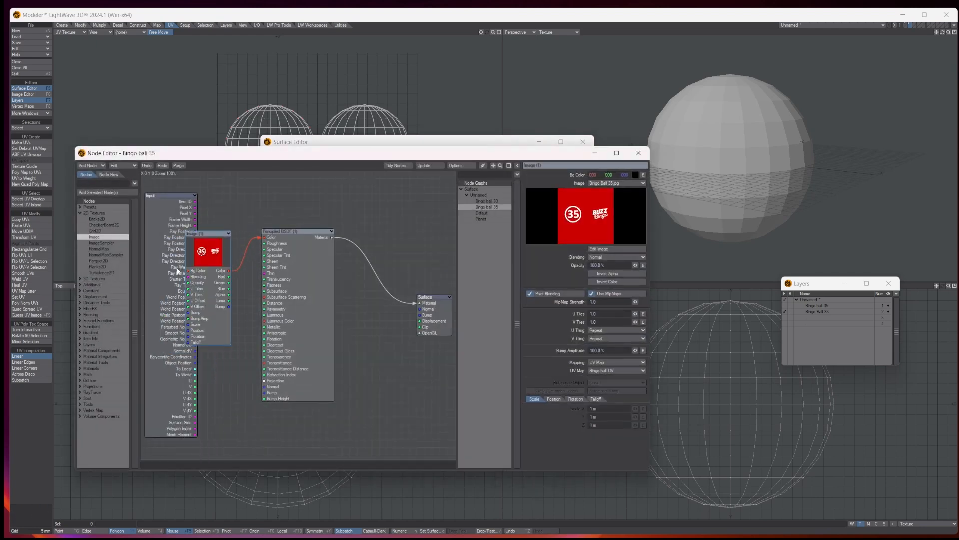
pyautogui.click(638, 153)
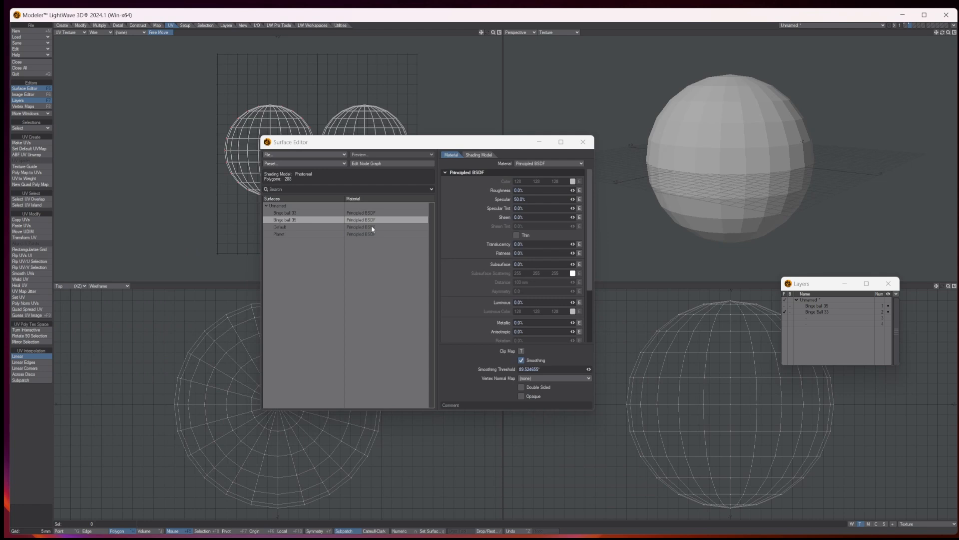
# - Paste the image node into the Bingo ball 33 surface's node graph and connect its Color output to the Principled BSDF Color input
pyautogui.doubleClick(287, 214)
pyautogui.rightClick(230, 244)
pyautogui.click(230, 244)
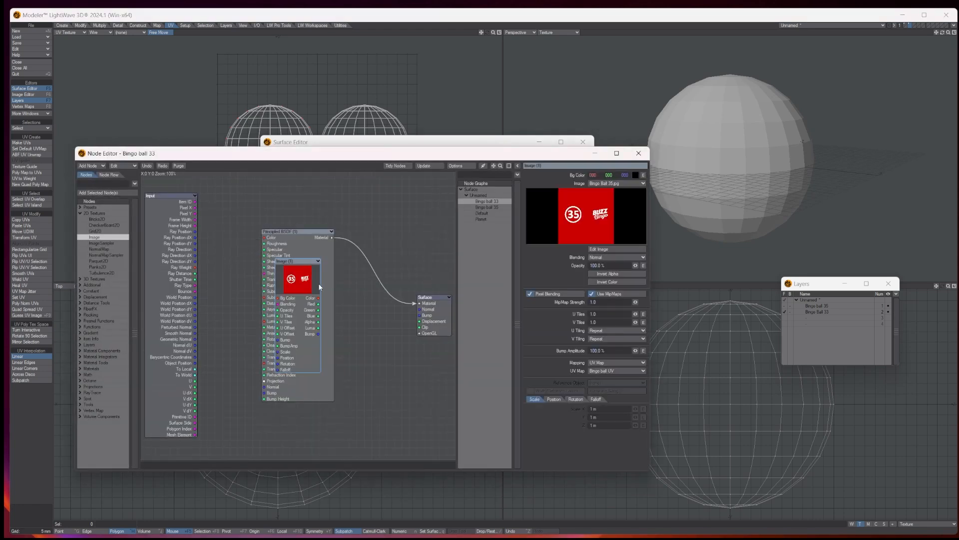
pyautogui.moveTo(320, 288); pyautogui.dragTo(264, 238)
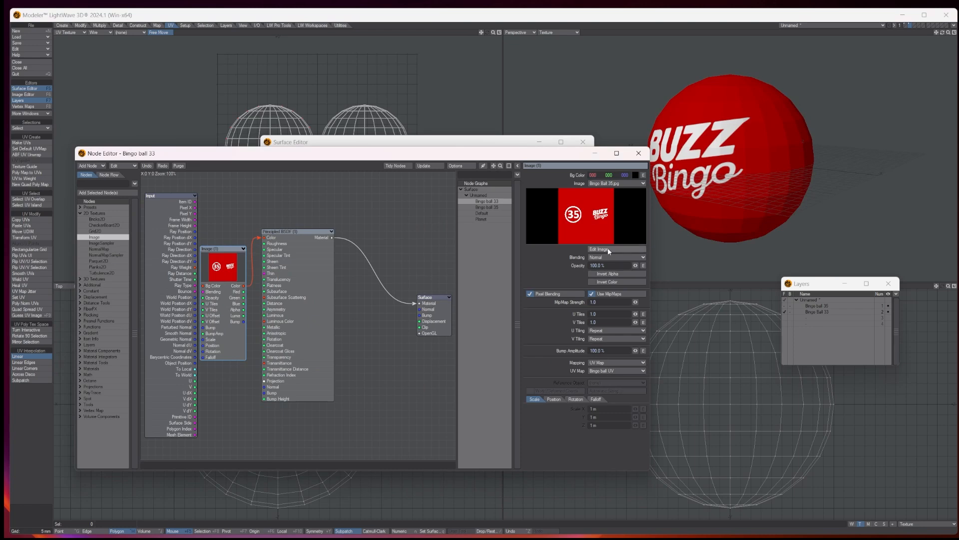
# - Load Bingo Ball 33 as the pasted node's image, check the number side of the ball, and close the Node Editor
pyautogui.click(617, 183)
pyautogui.click(619, 193)
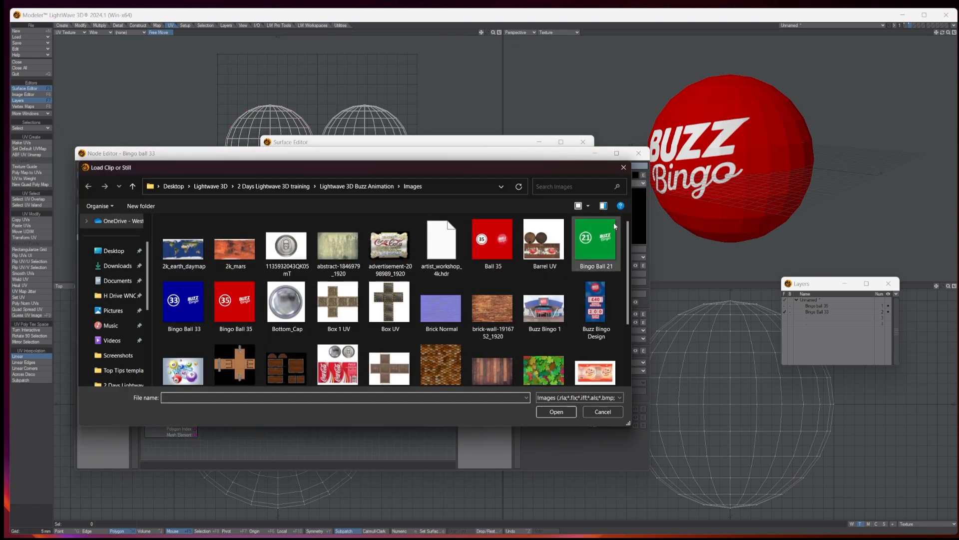
pyautogui.click(183, 301)
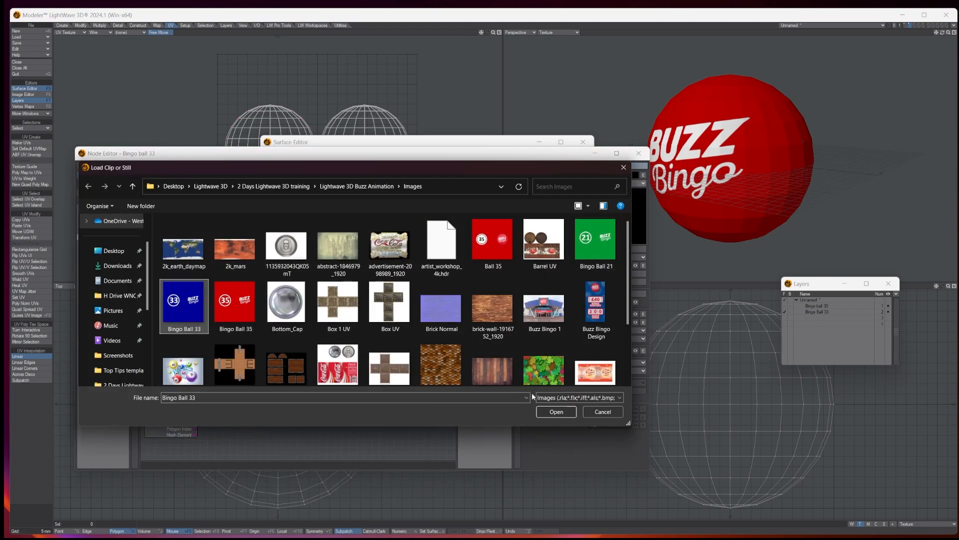
pyautogui.click(555, 411)
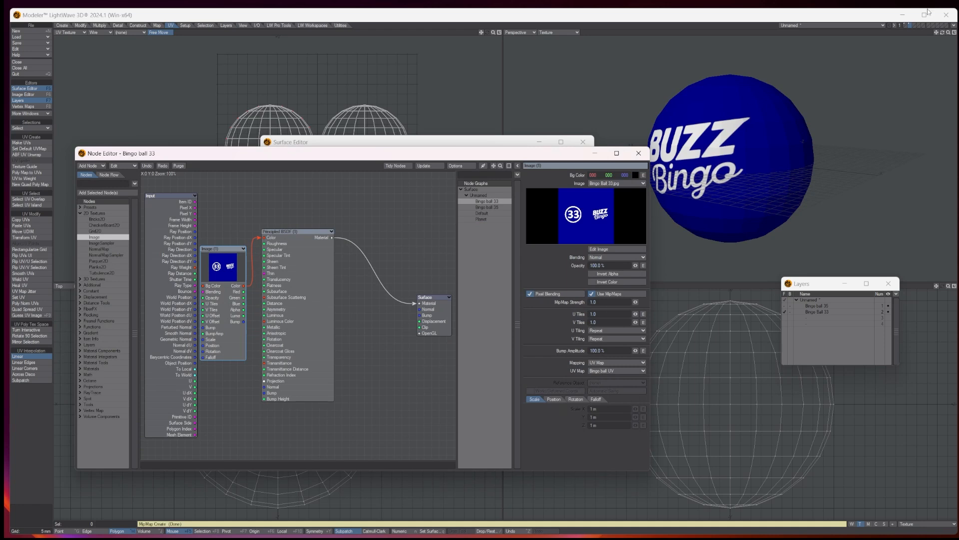
pyautogui.moveTo(942, 32)
pyautogui.mouseDown()
pyautogui.moveTo(900, 32)
pyautogui.moveTo(945, 35)
pyautogui.mouseUp()
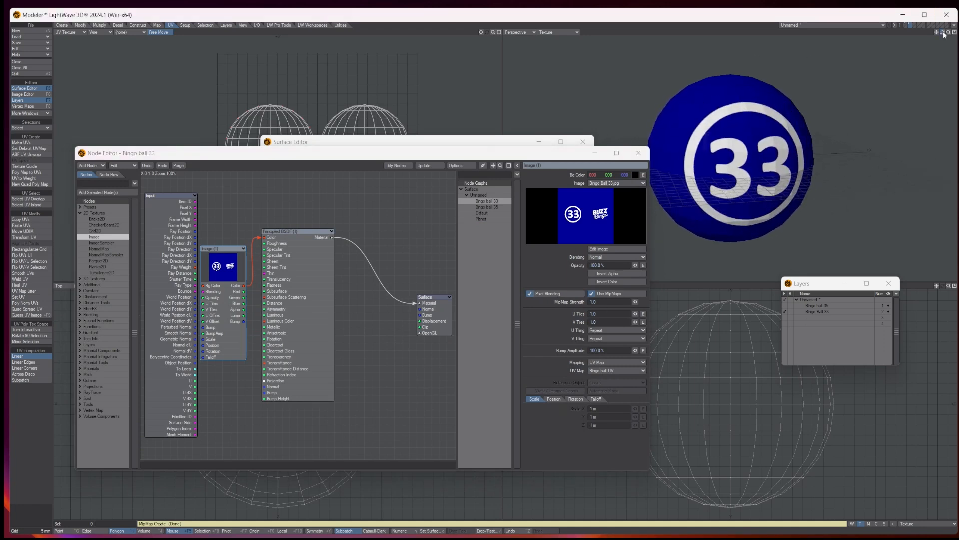
pyautogui.click(639, 153)
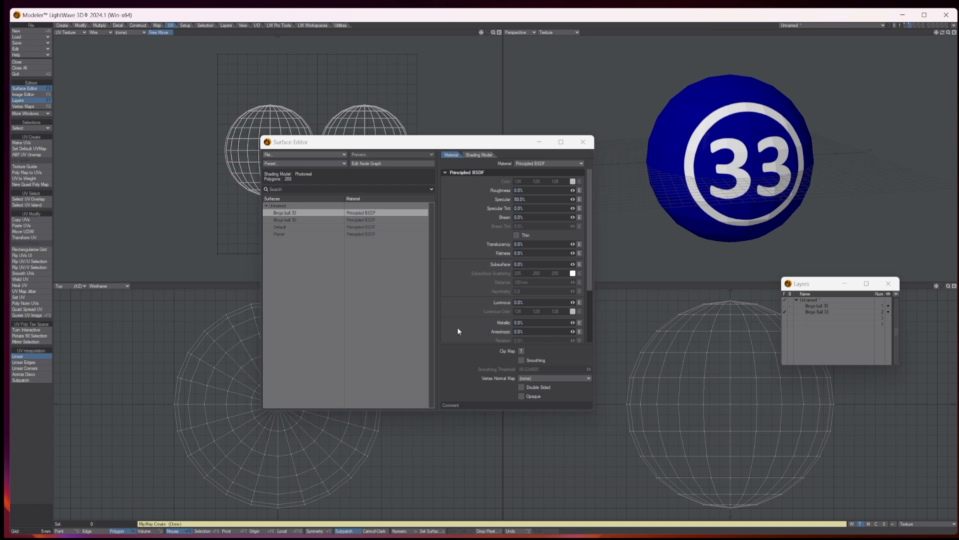
# - Enable Smoothing on the Bingo ball 33 surface and inspect the ball in the Bingo Ball 33 layer
pyautogui.click(522, 361)
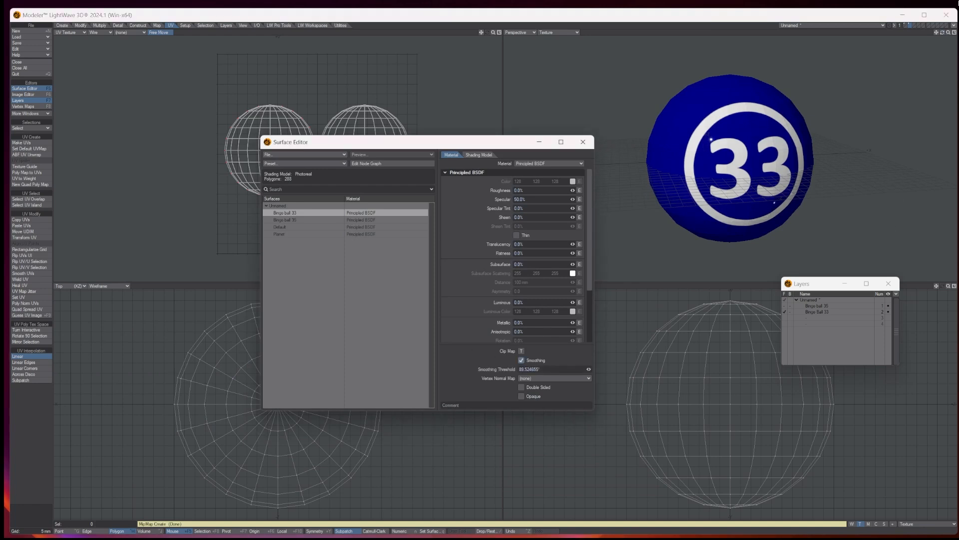
pyautogui.moveTo(942, 33); pyautogui.dragTo(914, 32)
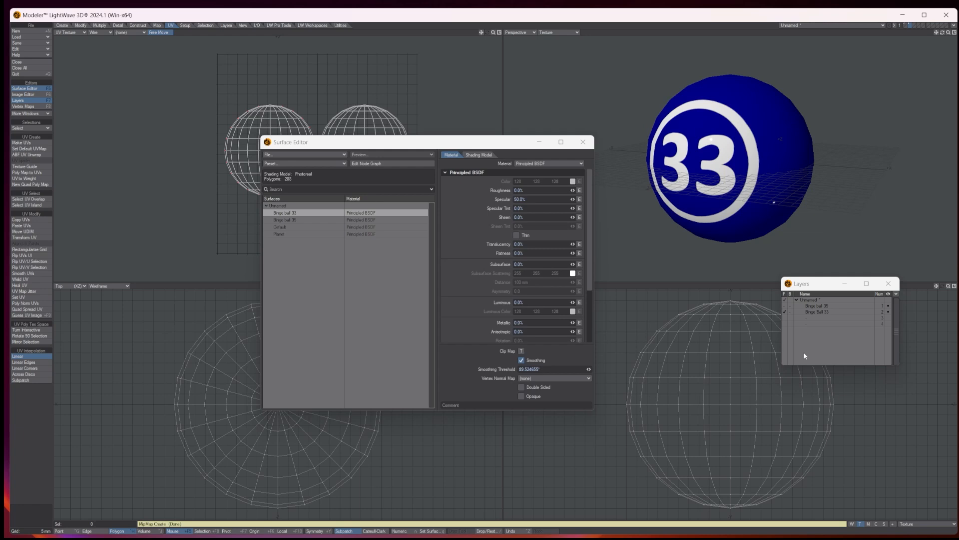
pyautogui.click(820, 313)
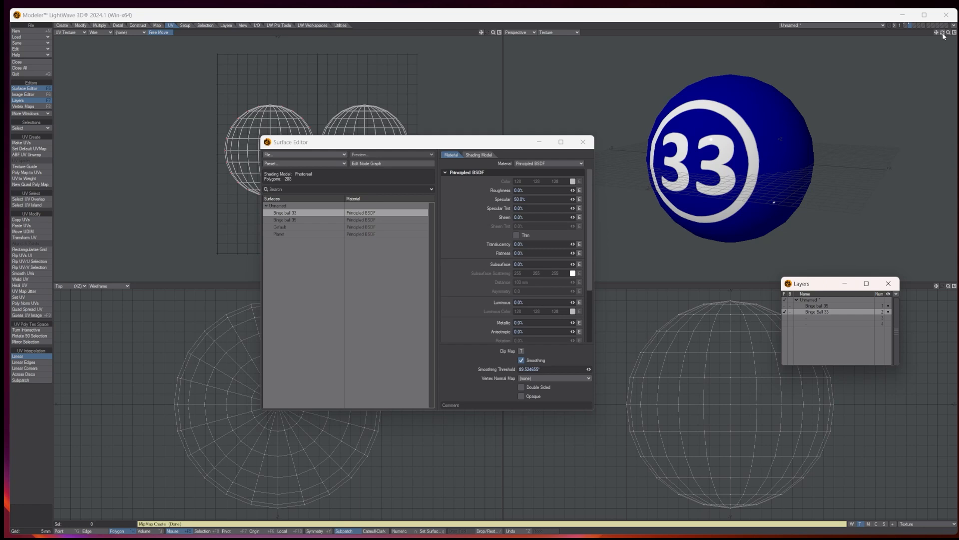
pyautogui.moveTo(944, 36)
pyautogui.mouseDown()
pyautogui.moveTo(913, 36)
pyautogui.moveTo(940, 40)
pyautogui.moveTo(926, 36)
pyautogui.mouseUp()
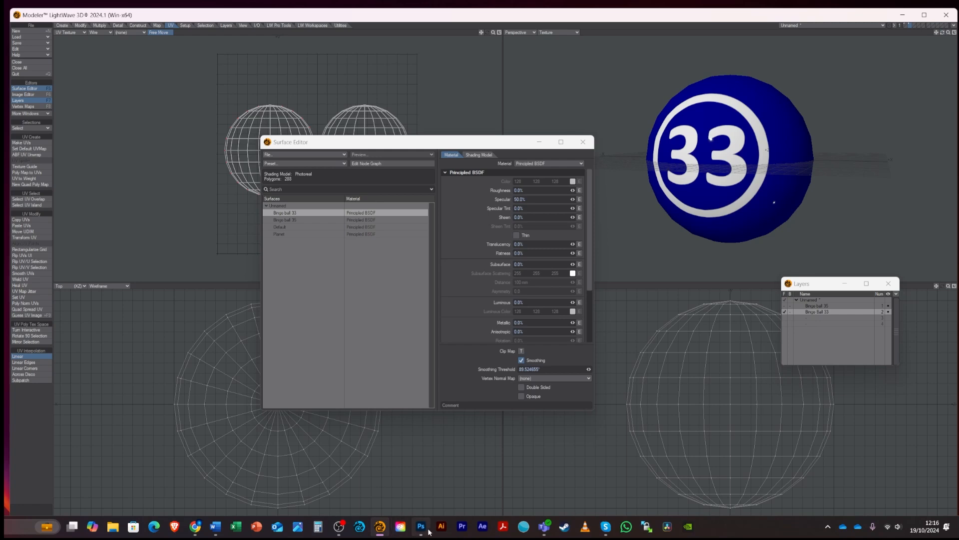
# - Check the ball artwork in Photoshop, return to LightWave Modeler to view the logo side, and close the Surface Editor
pyautogui.click(420, 530)
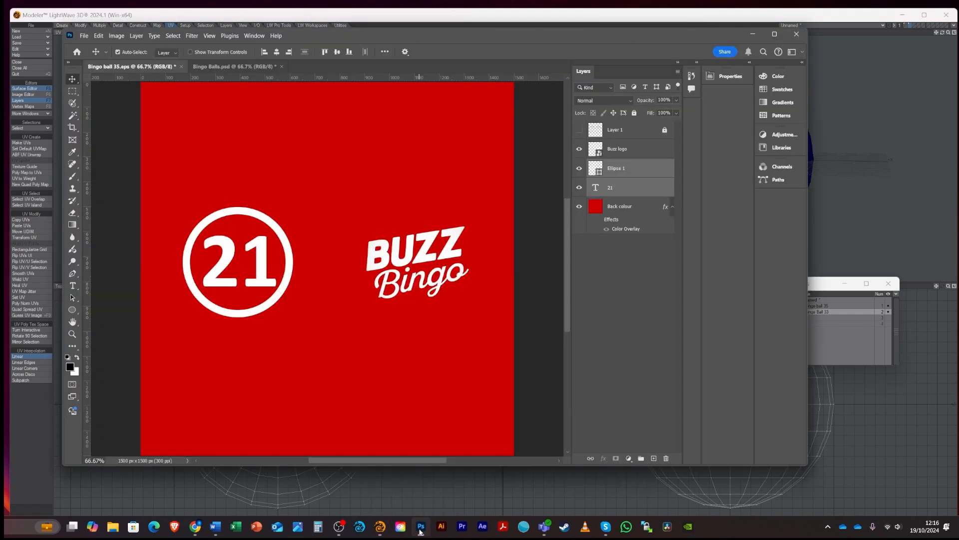
pyautogui.click(752, 35)
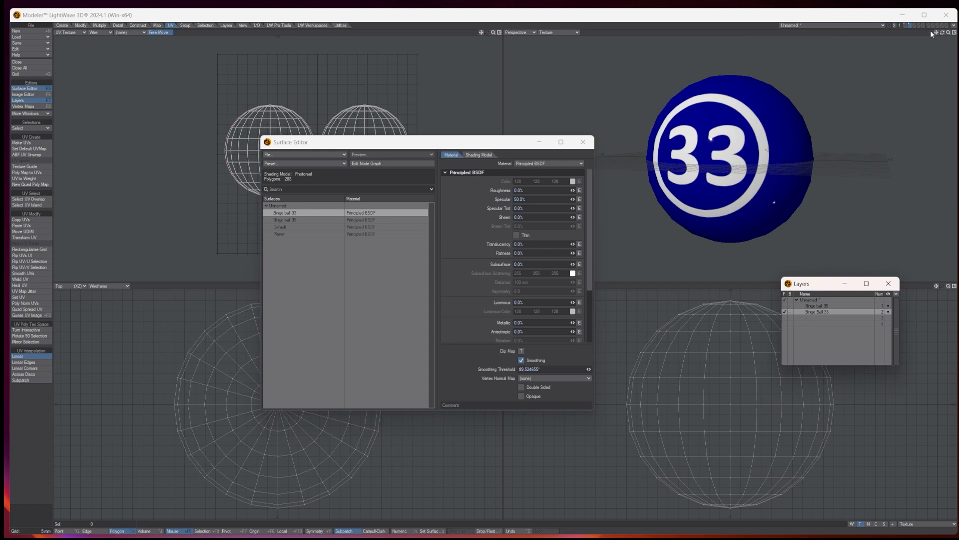
pyautogui.moveTo(943, 32)
pyautogui.mouseDown()
pyautogui.moveTo(942, 45)
pyautogui.moveTo(956, 44)
pyautogui.moveTo(954, 32)
pyautogui.mouseUp()
pyautogui.click(583, 142)
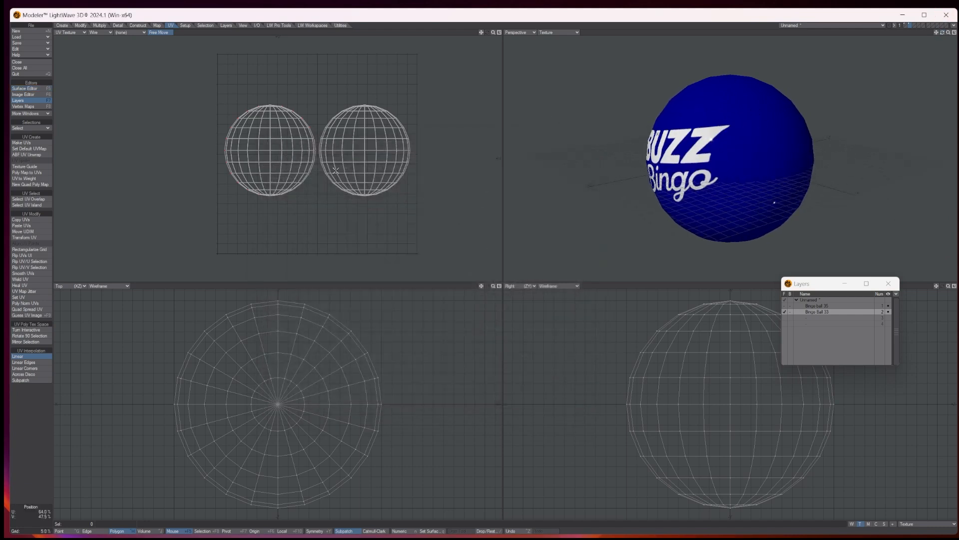
# - Create a globe ball with 24 sides, 12 segments and 50 mm radius in the empty third layer, and shade the perspective view as Textured Wire
pyautogui.click(817, 318)
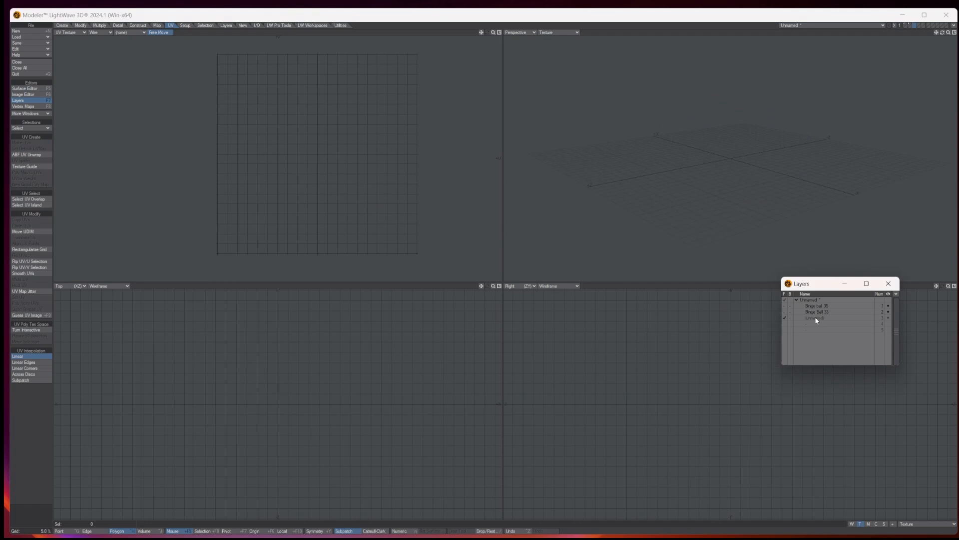
pyautogui.click(62, 25)
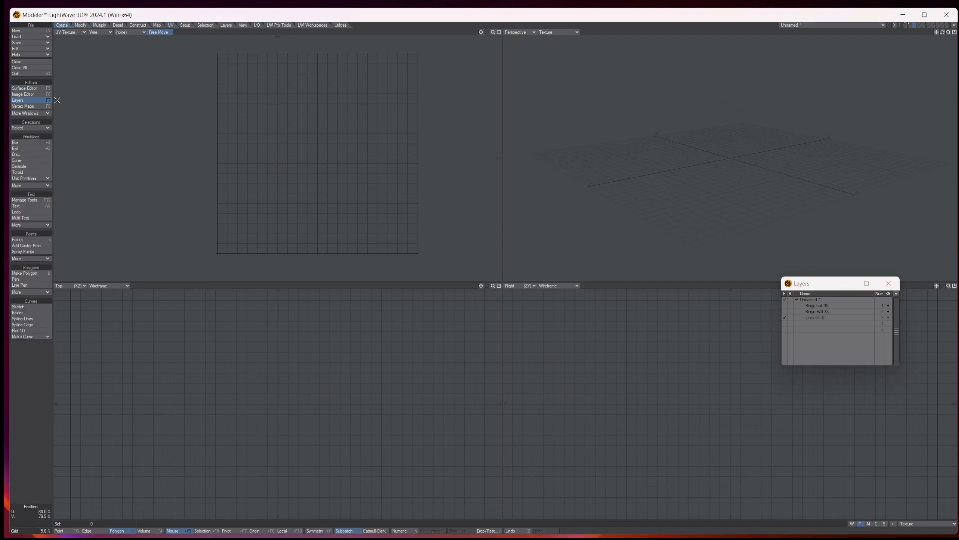
pyautogui.click(30, 148)
pyautogui.press('n')
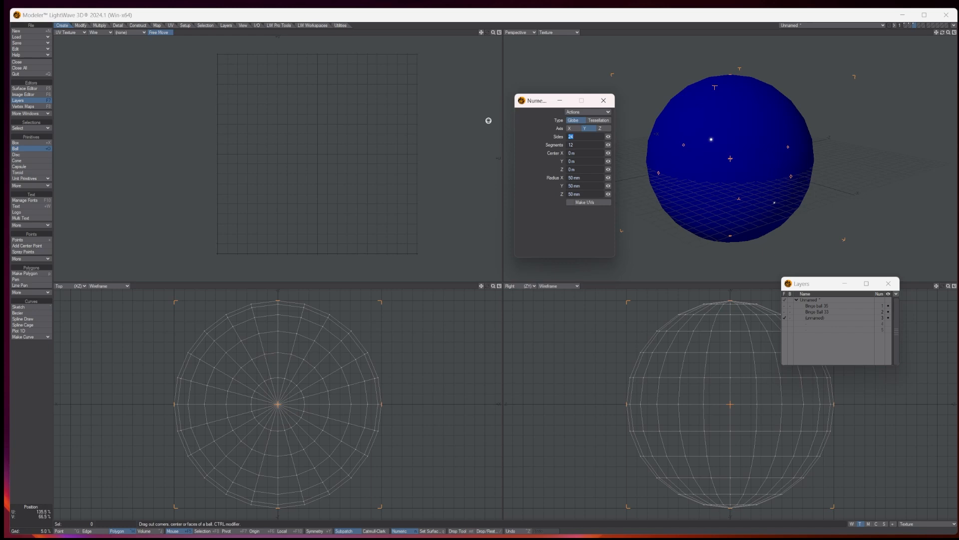
pyautogui.click(603, 101)
pyautogui.press('space')
pyautogui.click(554, 32)
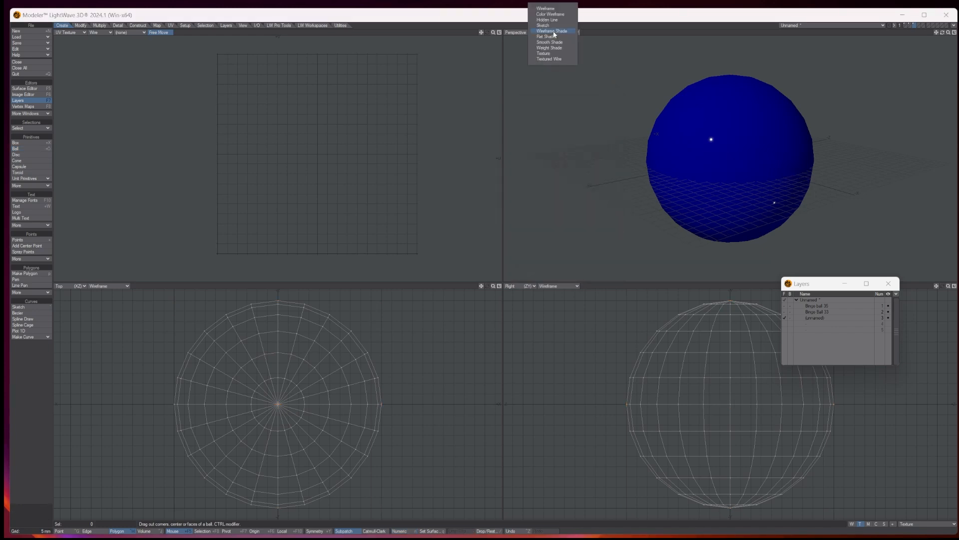
pyautogui.click(554, 58)
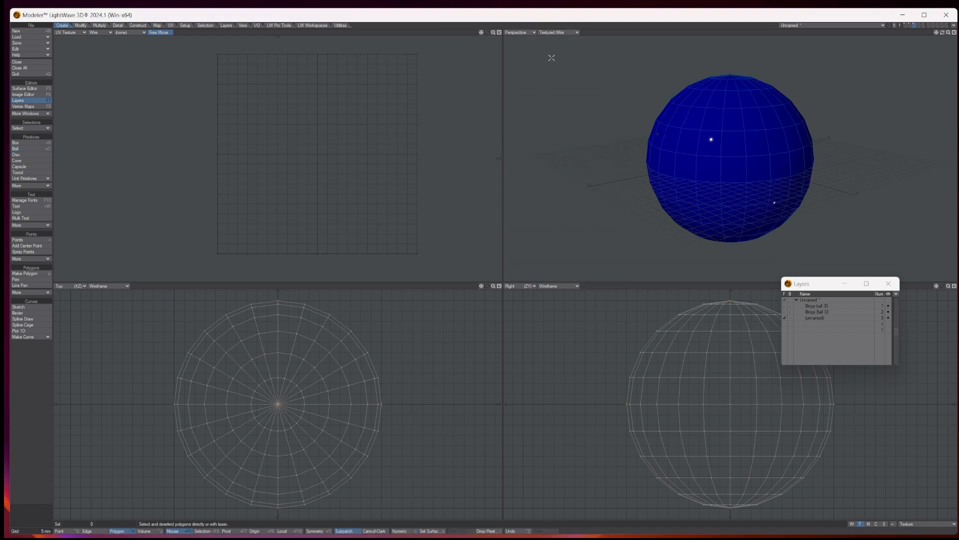
# - Generate Atlas-type UVs for the new ball in the Bingo ball UV map with Live Update on, and select one polygon in the UV view
pyautogui.click(171, 25)
pyautogui.click(20, 142)
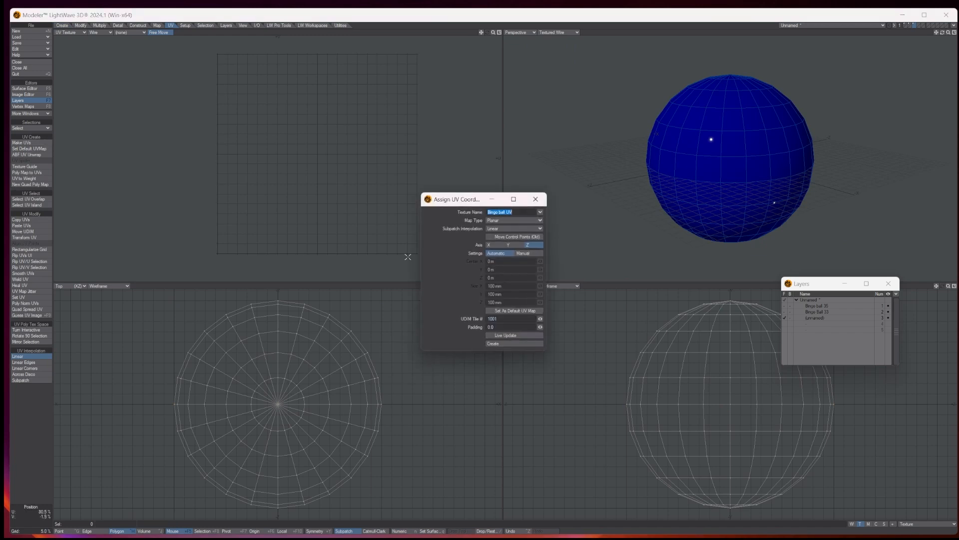
pyautogui.click(515, 220)
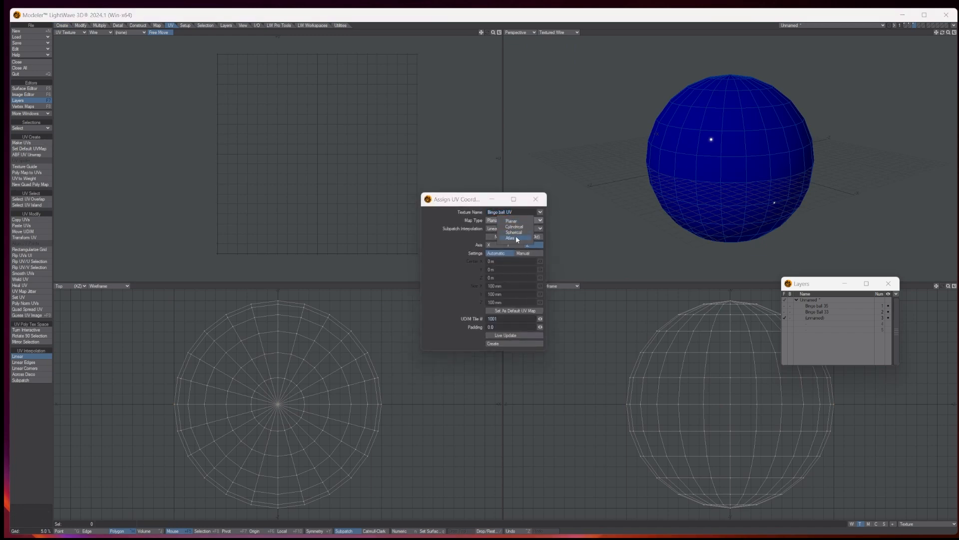
pyautogui.click(510, 237)
pyautogui.click(506, 335)
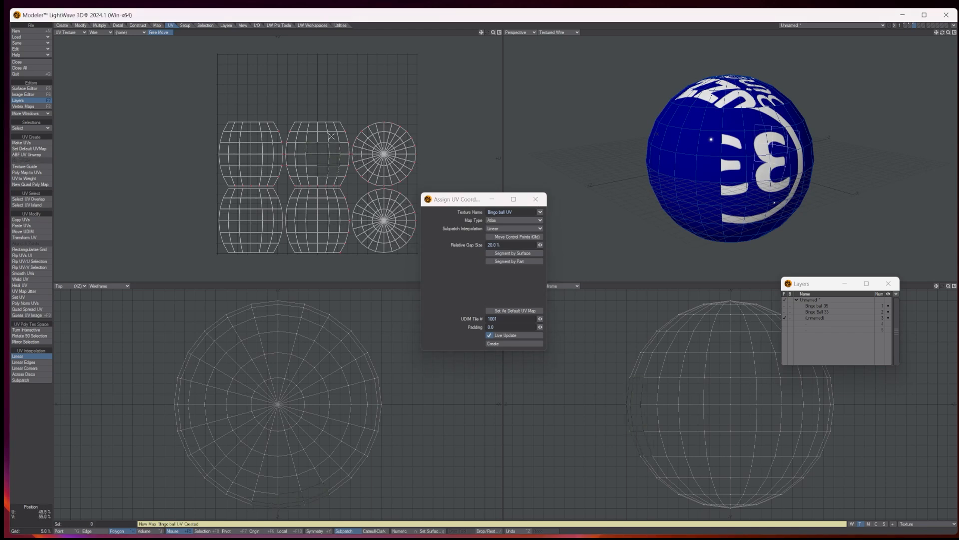
pyautogui.click(259, 144)
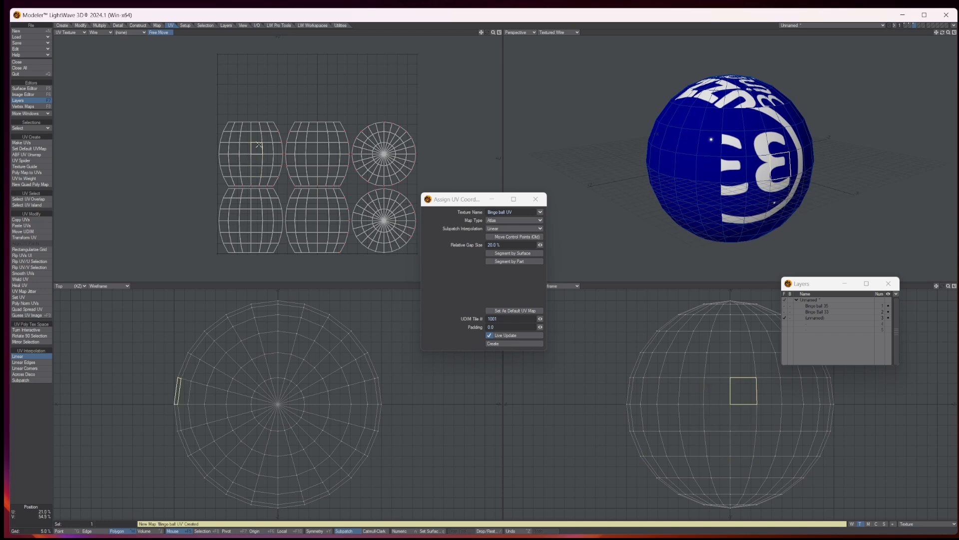
# - Clear the polygon selection, close the UV settings, and assign the whole ball a new surface named Bingo ball 21
pyautogui.click(258, 146)
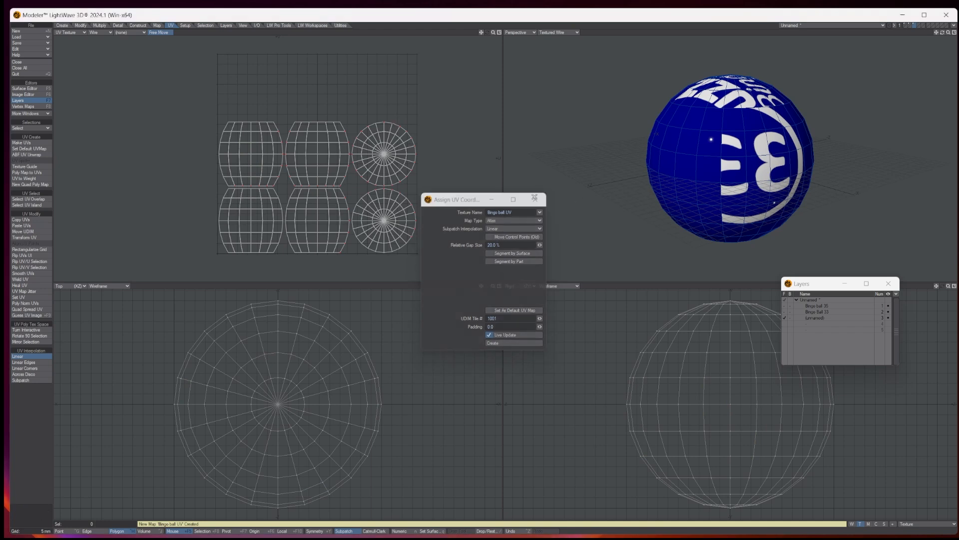
pyautogui.click(536, 199)
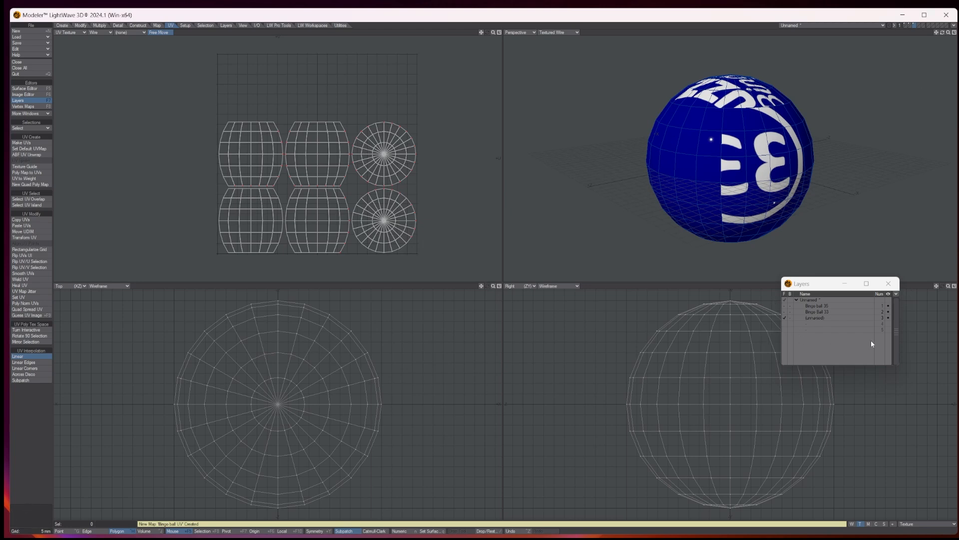
pyautogui.write('q')
pyautogui.write('Bingo ball 21')
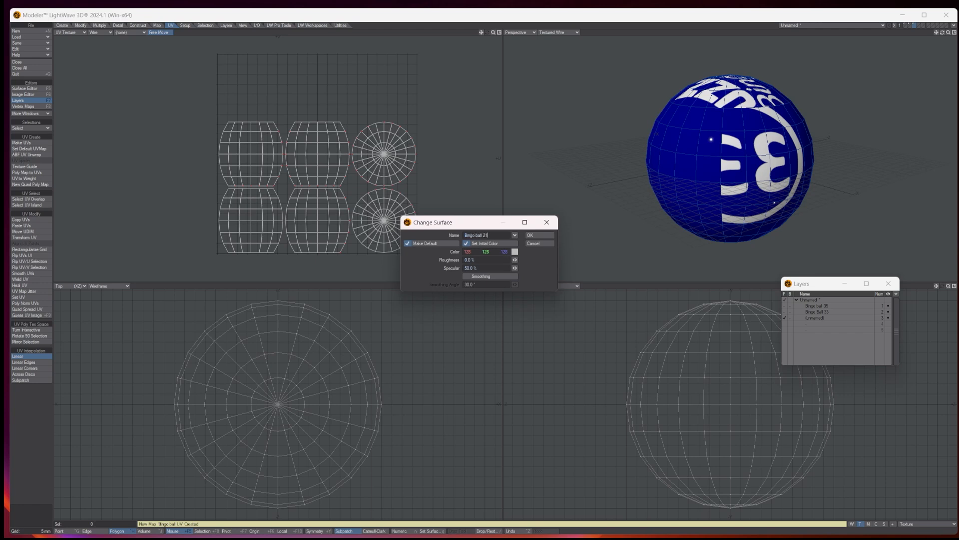
pyautogui.click(540, 234)
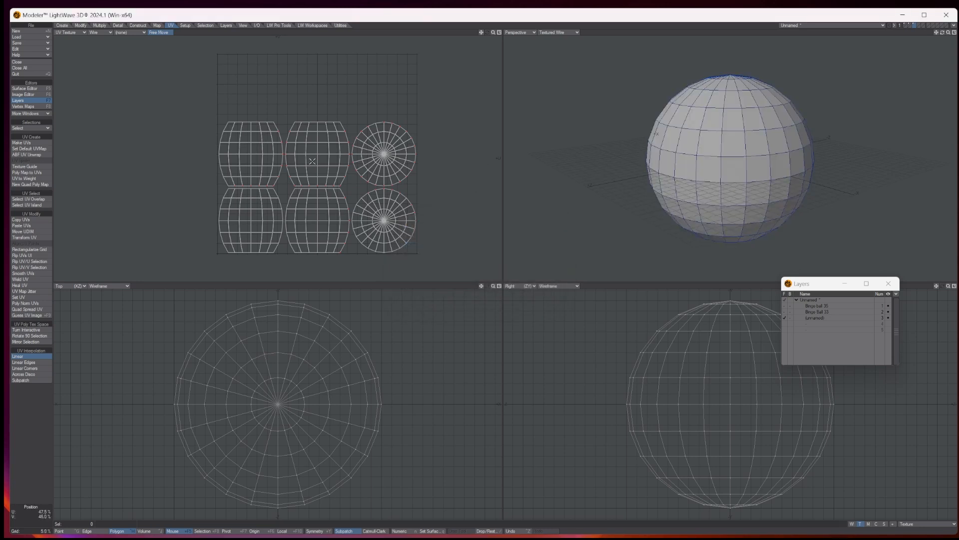
# - Move the Layers window clear of the lower view and rotate the perspective view to inspect the orange number 21 ball
pyautogui.moveTo(811, 288); pyautogui.dragTo(499, 256)
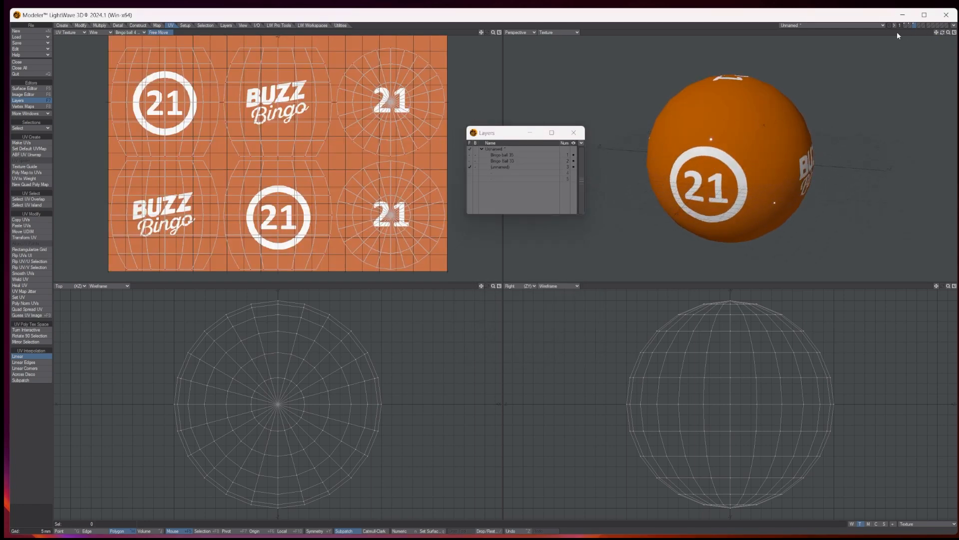
pyautogui.moveTo(943, 32); pyautogui.dragTo(958, 28)
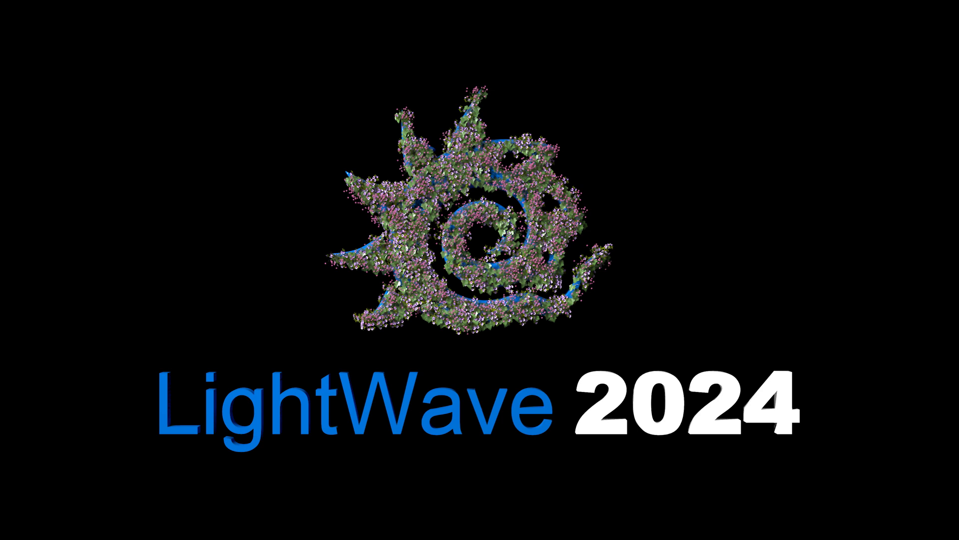